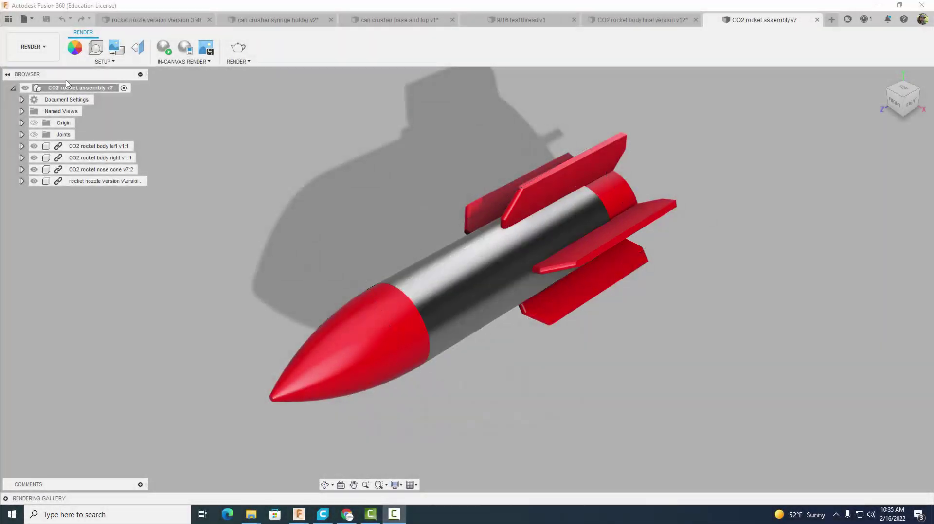
- Create a new design and set its document units to millimetres
{"action": "left_click", "coordinate": [23, 18]}
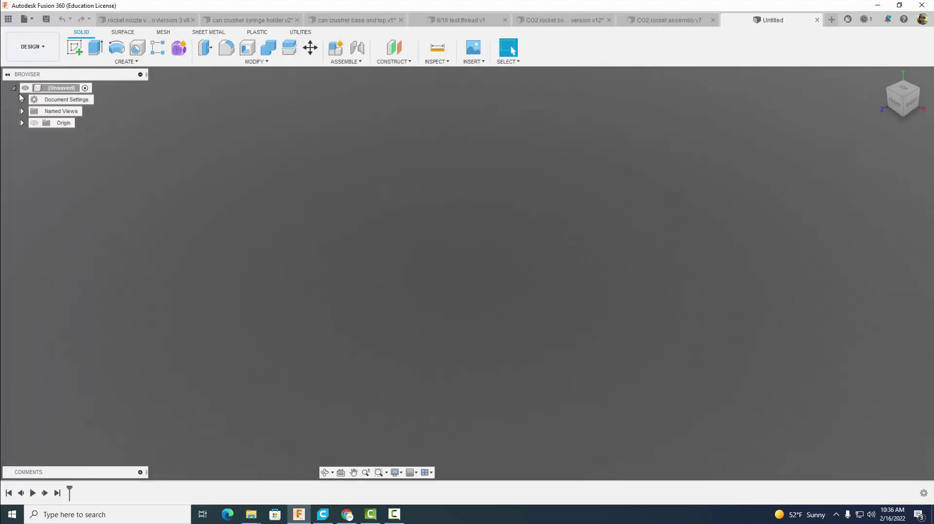
{"action": "left_click", "coordinate": [22, 99]}
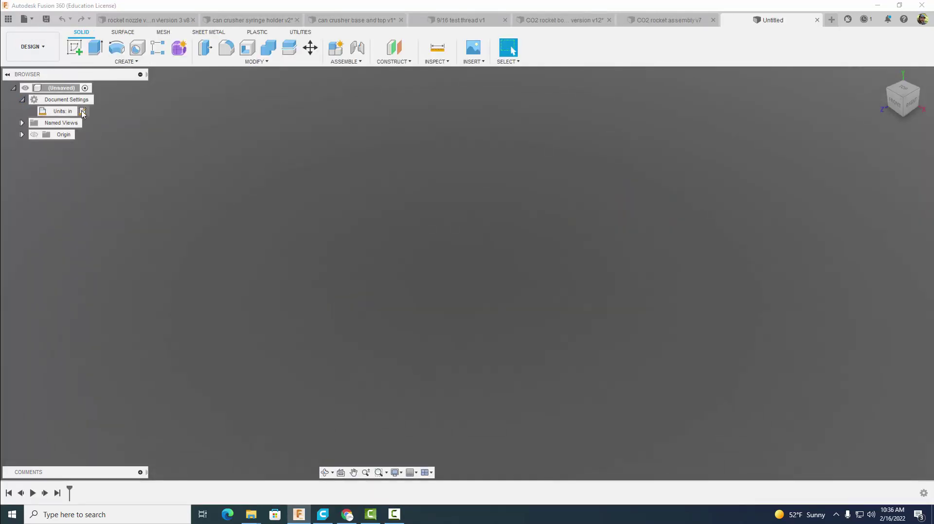
{"action": "left_click", "coordinate": [82, 112]}
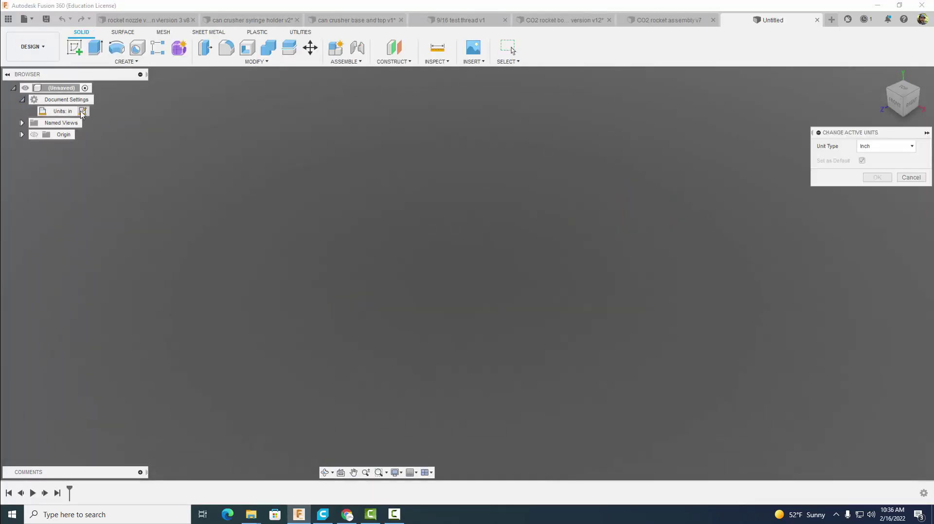
{"action": "left_click", "coordinate": [870, 147]}
{"action": "left_click", "coordinate": [871, 169]}
{"action": "left_click", "coordinate": [874, 177]}
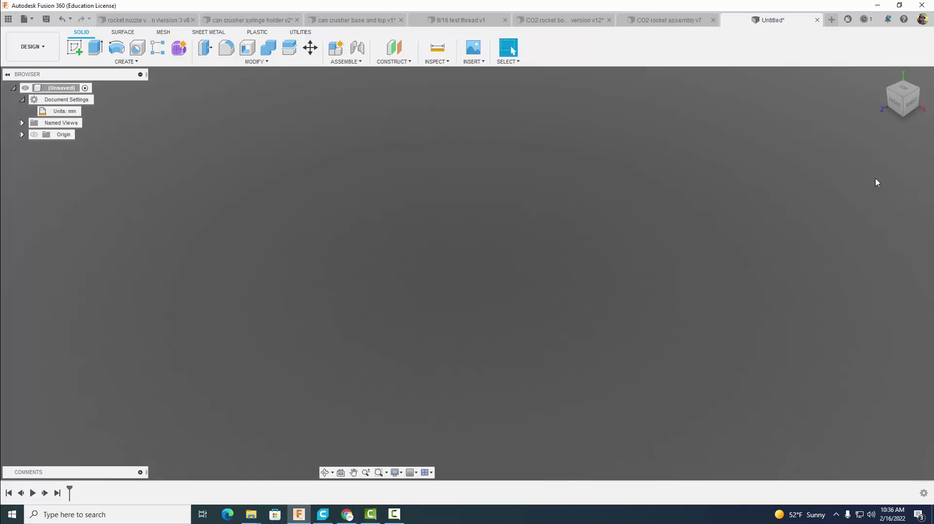
- Sketch a 28 mm diameter circle centred on the origin on the front plane and finish the sketch
{"action": "left_click", "coordinate": [75, 47]}
{"action": "left_click", "coordinate": [490, 262]}
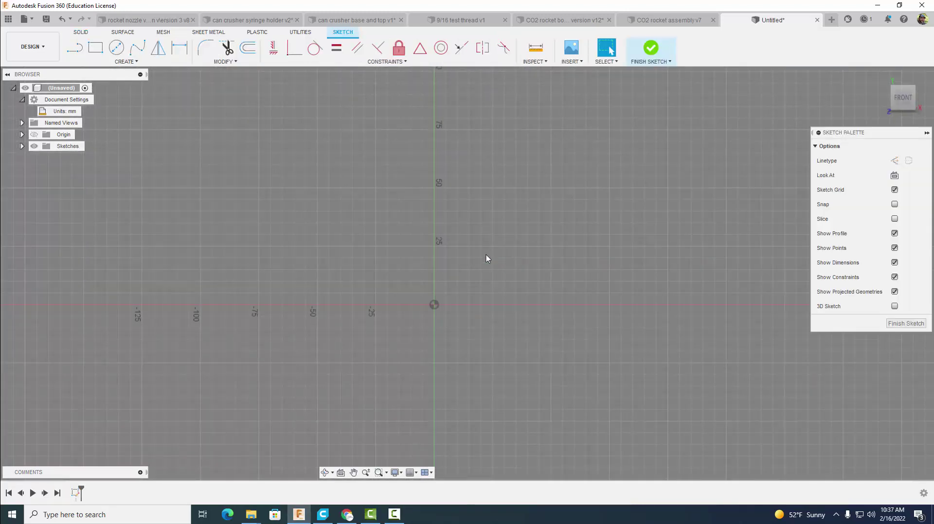
{"action": "left_click", "coordinate": [120, 50]}
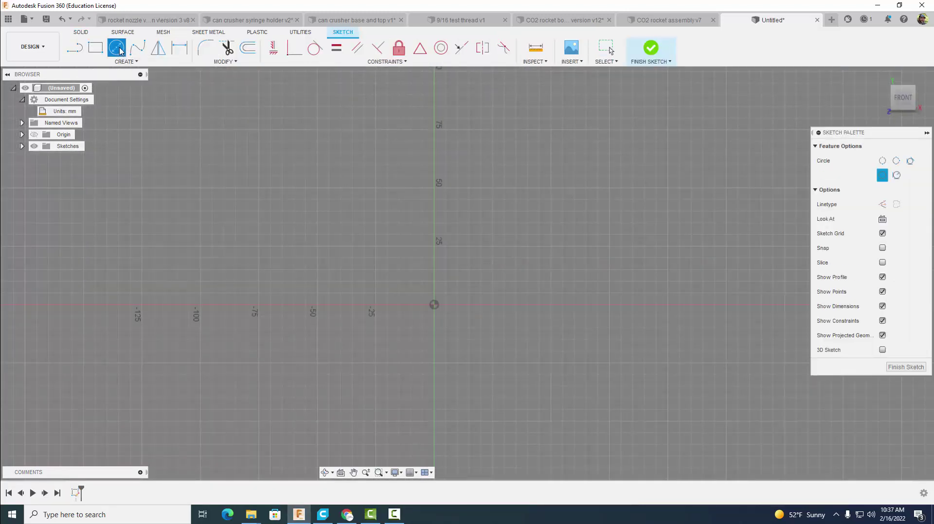
{"action": "left_click", "coordinate": [434, 304]}
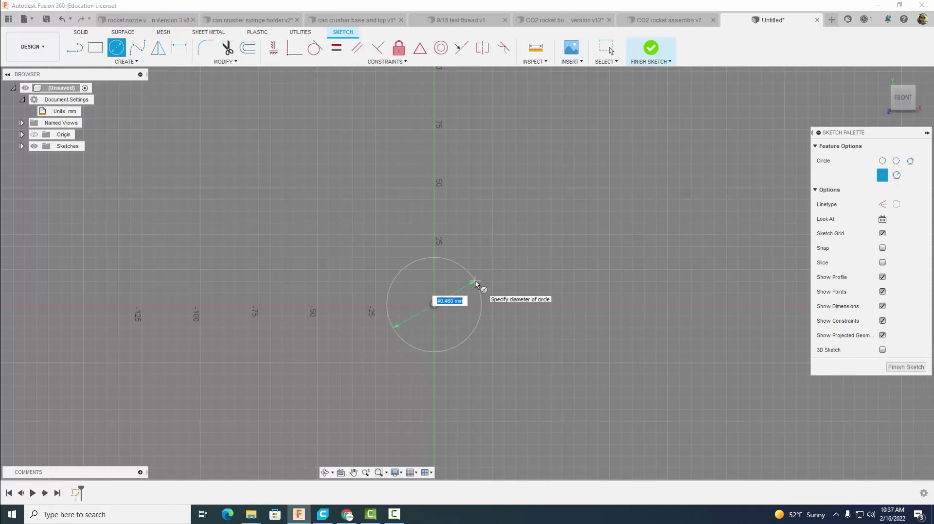
{"action": "type", "text": "28"}
{"action": "key", "text": "Return"}
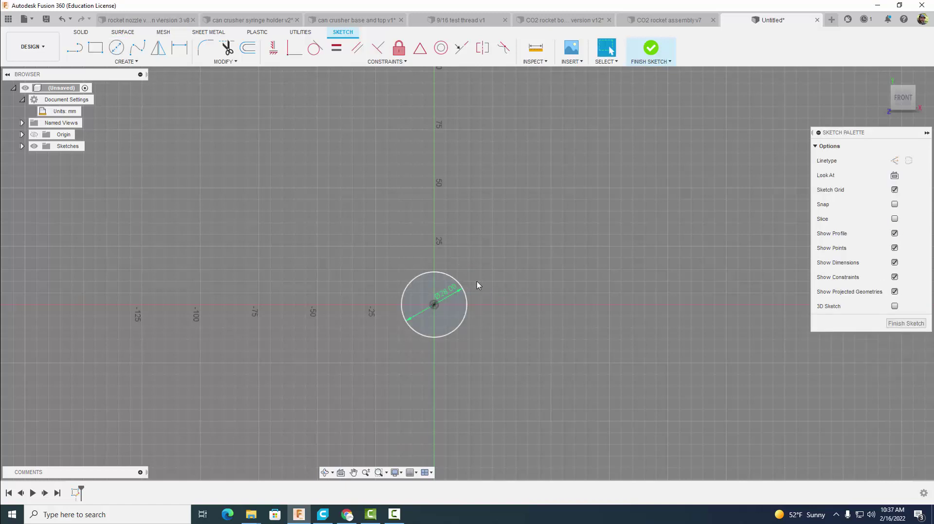
{"action": "left_click", "coordinate": [650, 48]}
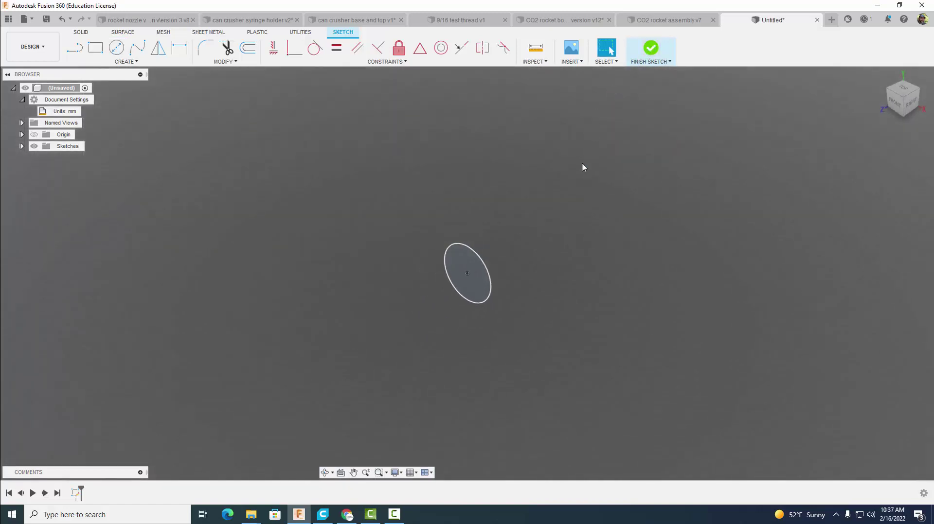
- Extrude the circle profile 85 mm to one side as a new body
{"action": "left_click", "coordinate": [96, 47]}
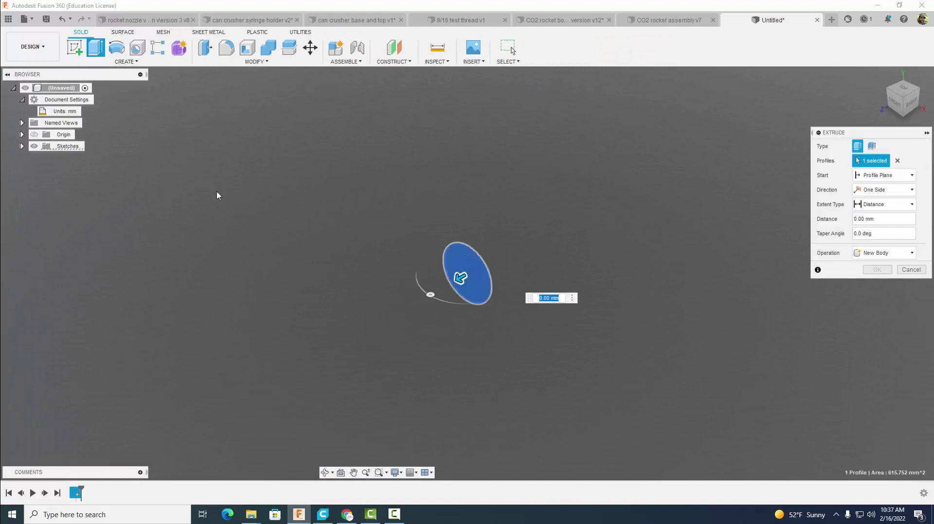
{"action": "type", "text": "85"}
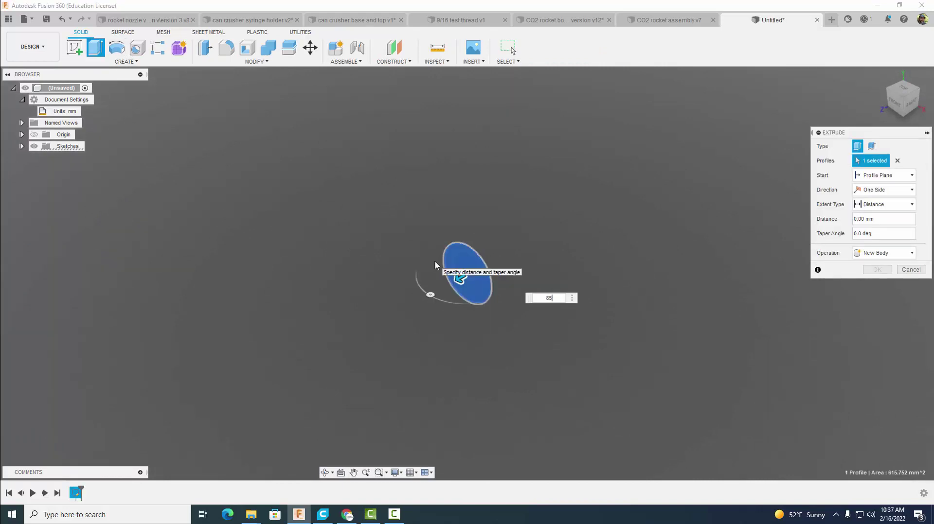
{"action": "left_click", "coordinate": [876, 270]}
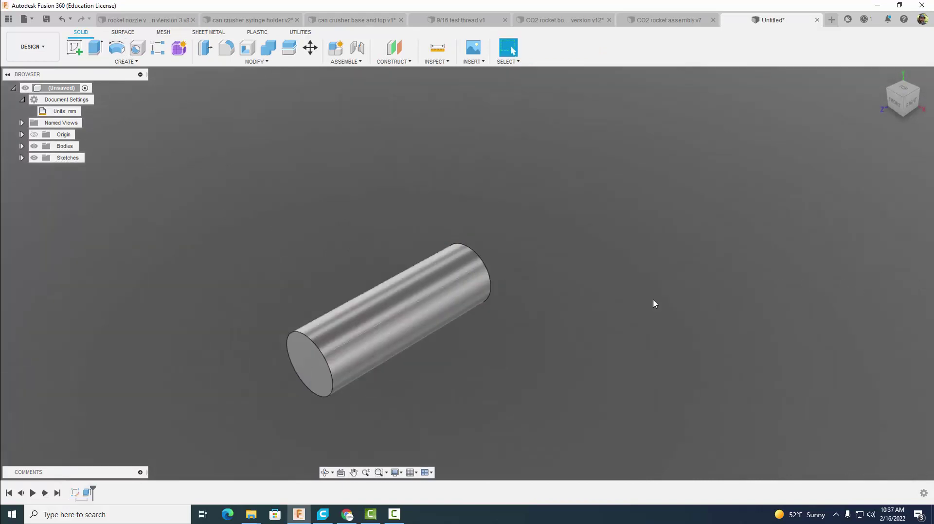
{"action": "scroll", "coordinate": [563, 328], "scroll_direction": "up", "scroll_amount": 3}
{"action": "key", "text": "F6"}
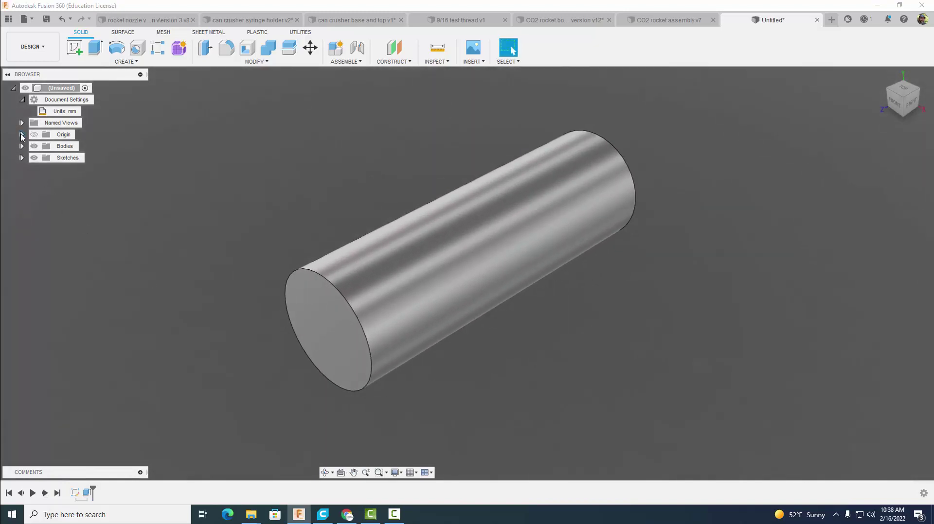
- Start a sketch on the YZ origin plane and slice the cylinder at the sketch plane
{"action": "left_click", "coordinate": [21, 135]}
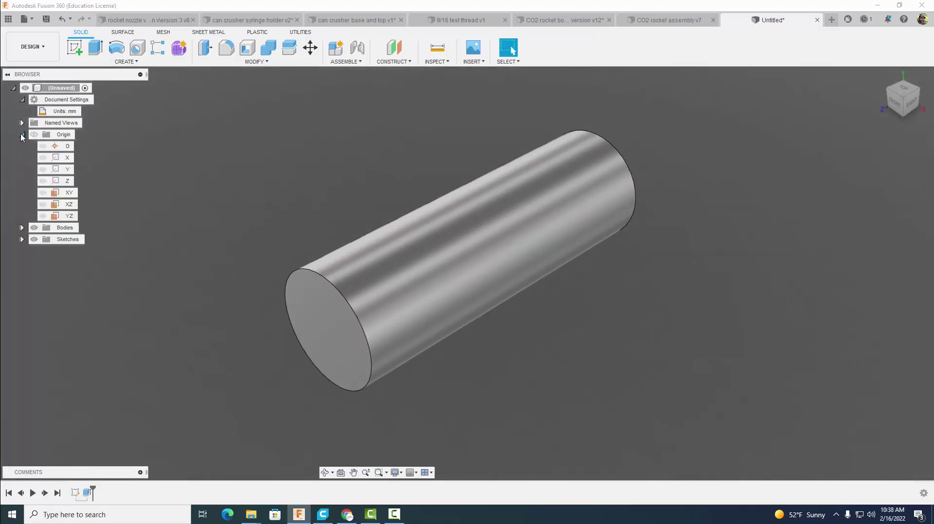
{"action": "left_click", "coordinate": [69, 215]}
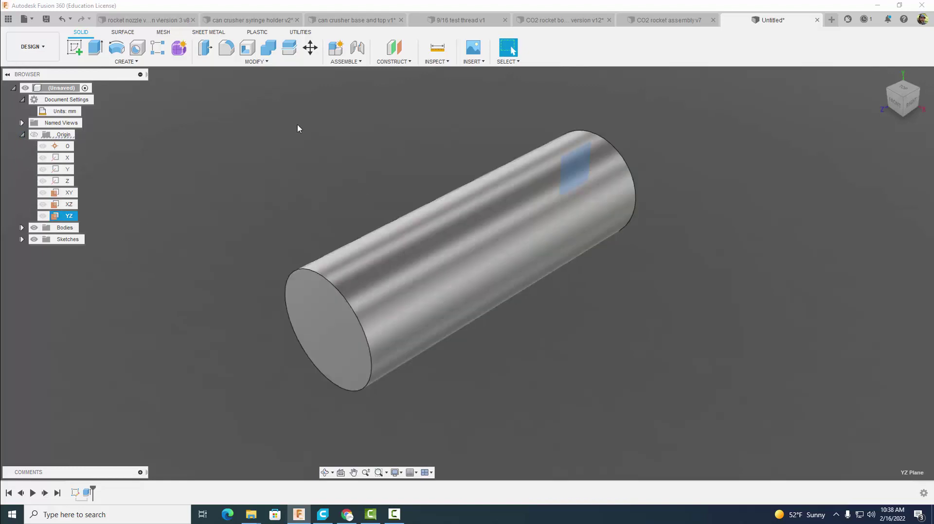
{"action": "left_click", "coordinate": [74, 48]}
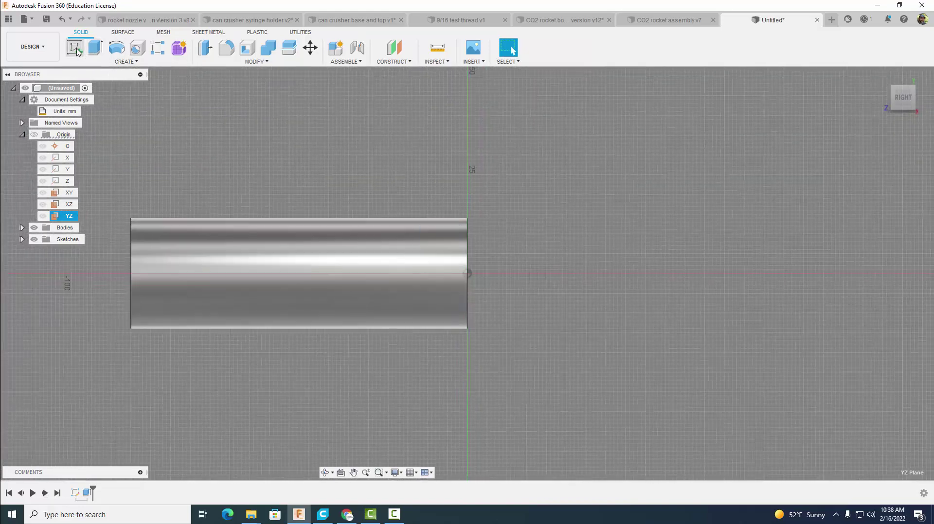
{"action": "middle_click_drag", "start_coordinate": [392, 189], "coordinate": [586, 179]}
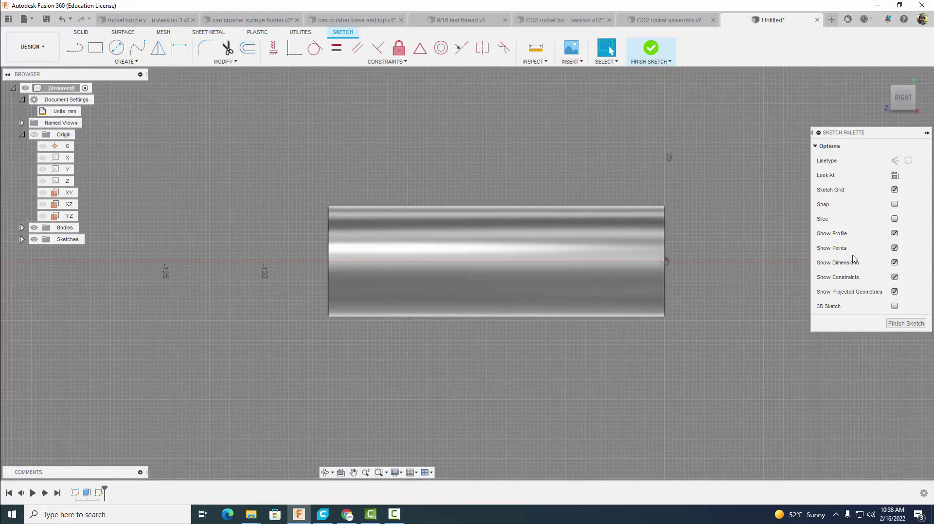
{"action": "left_click", "coordinate": [894, 219]}
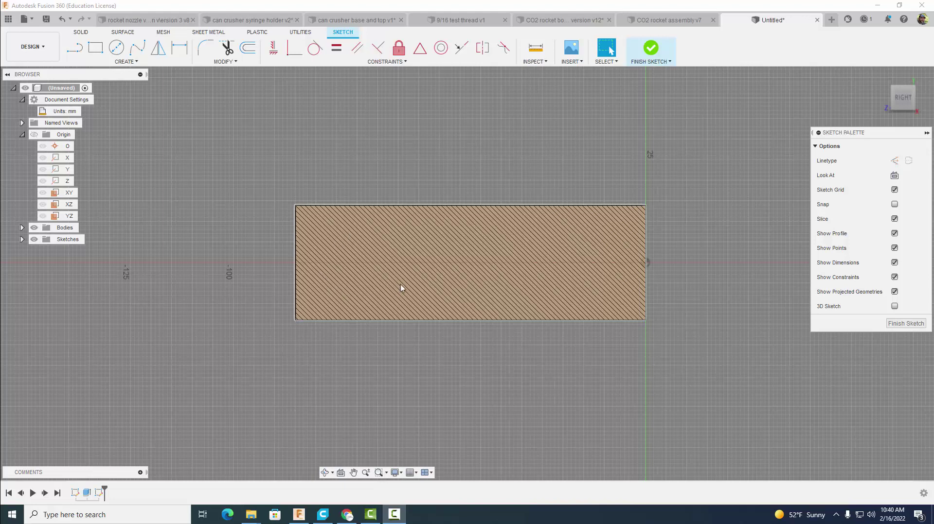
- Project the whole cylinder body into the sketch using the Bodies selection filter
{"action": "left_click", "coordinate": [126, 61]}
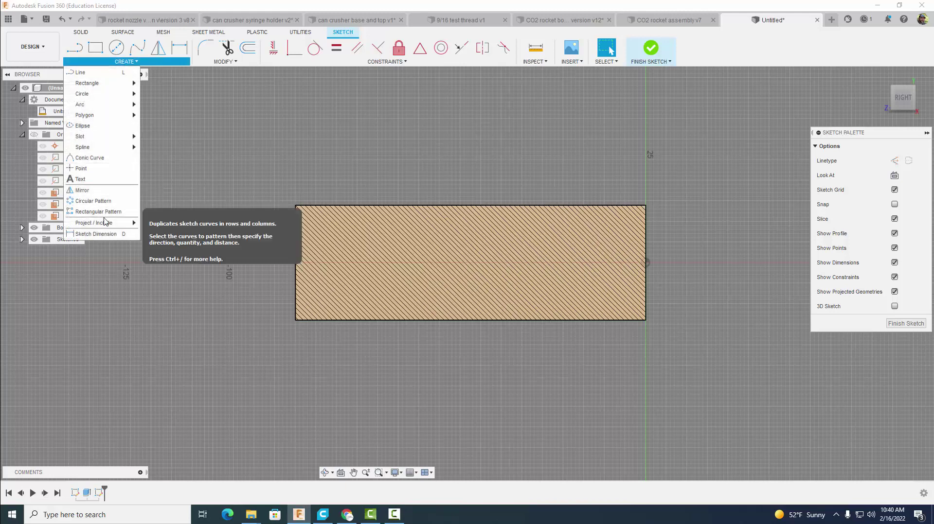
{"action": "left_click", "coordinate": [157, 223]}
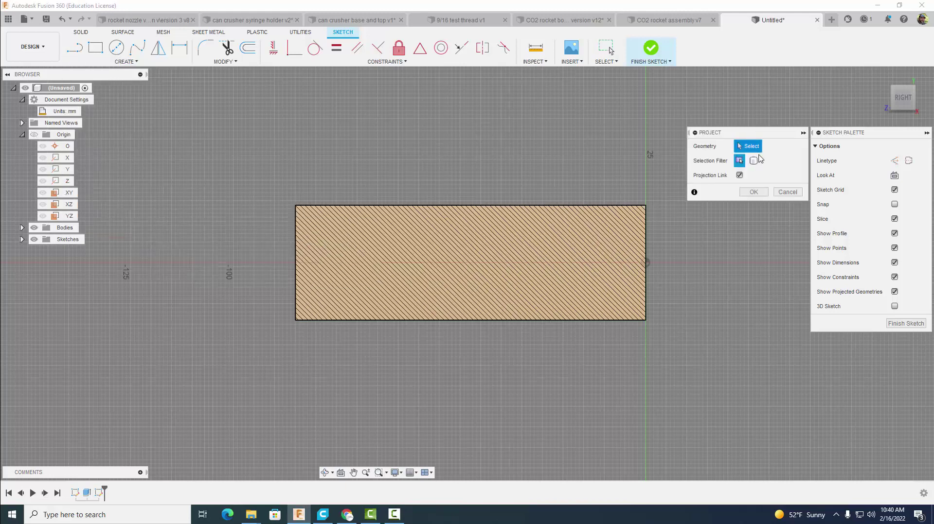
{"action": "left_click", "coordinate": [753, 161]}
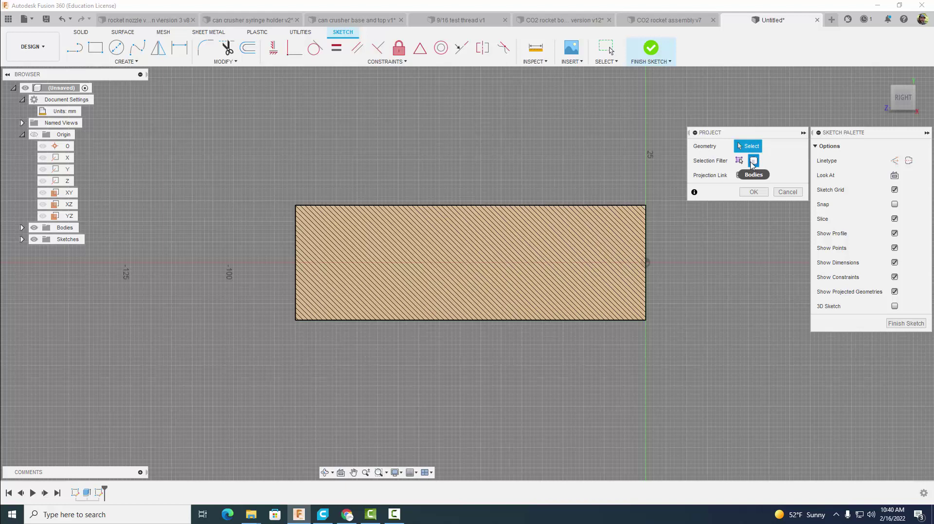
{"action": "left_click", "coordinate": [608, 214]}
{"action": "left_click", "coordinate": [753, 192]}
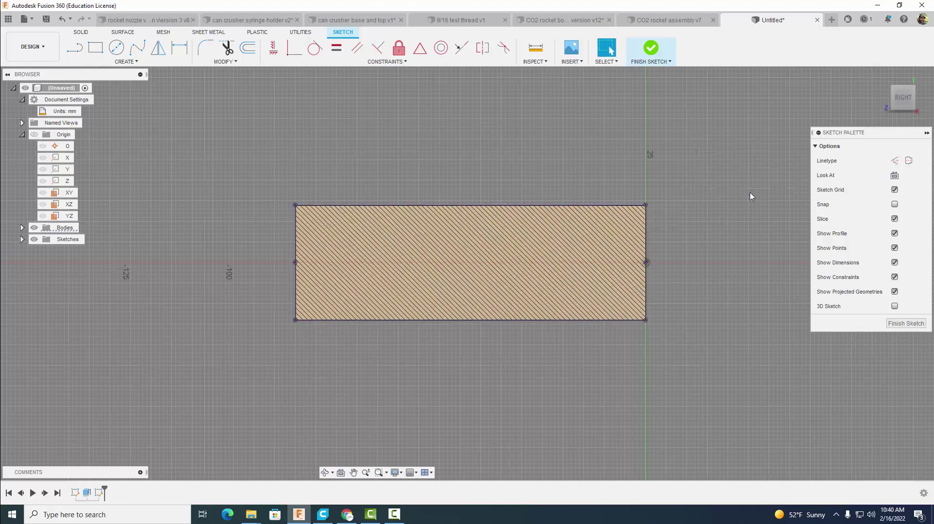
- Draw a line along the cylinder's axis from the origin to the midpoint of the opposite end edge
{"action": "key", "text": "l"}
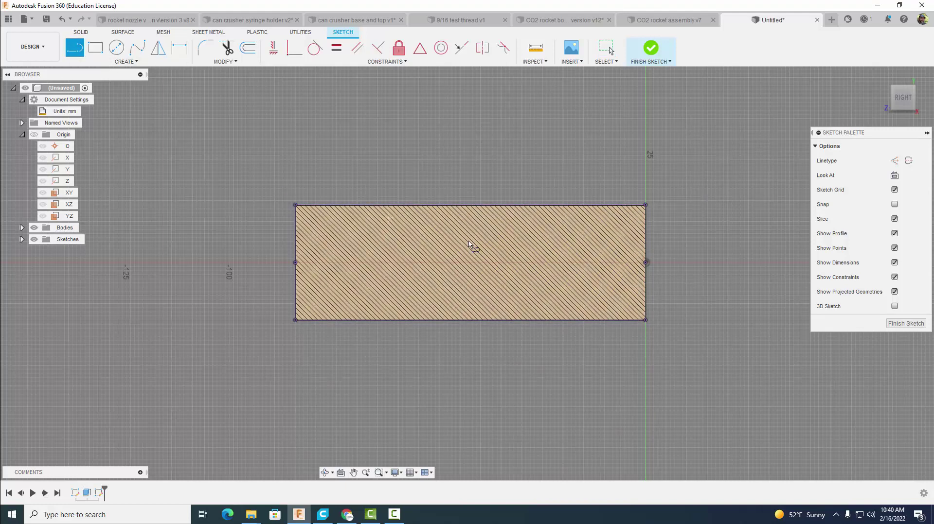
{"action": "left_click", "coordinate": [645, 262]}
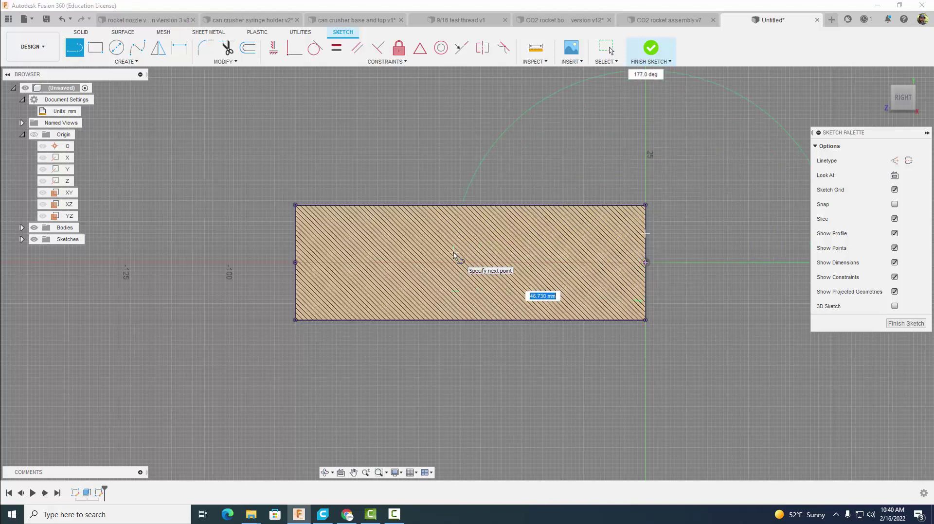
{"action": "left_click", "coordinate": [295, 263]}
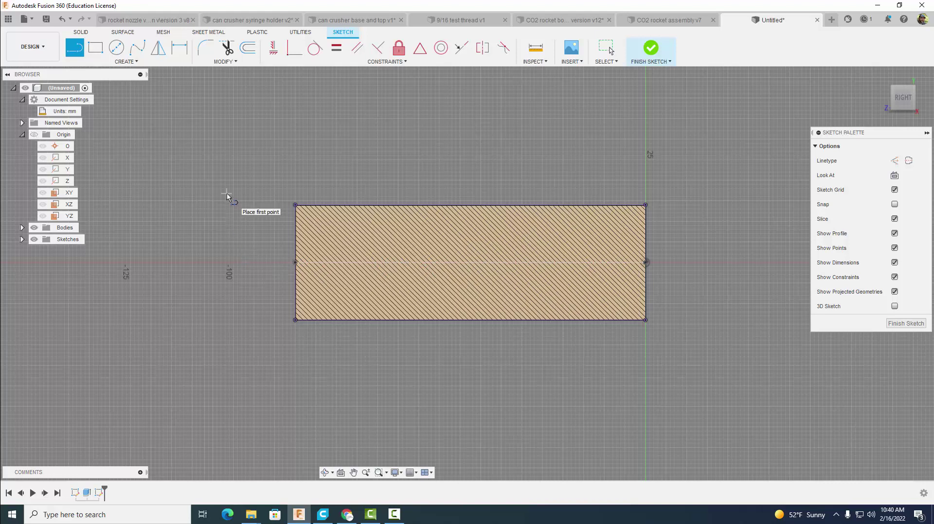
{"action": "key", "text": "Escape"}
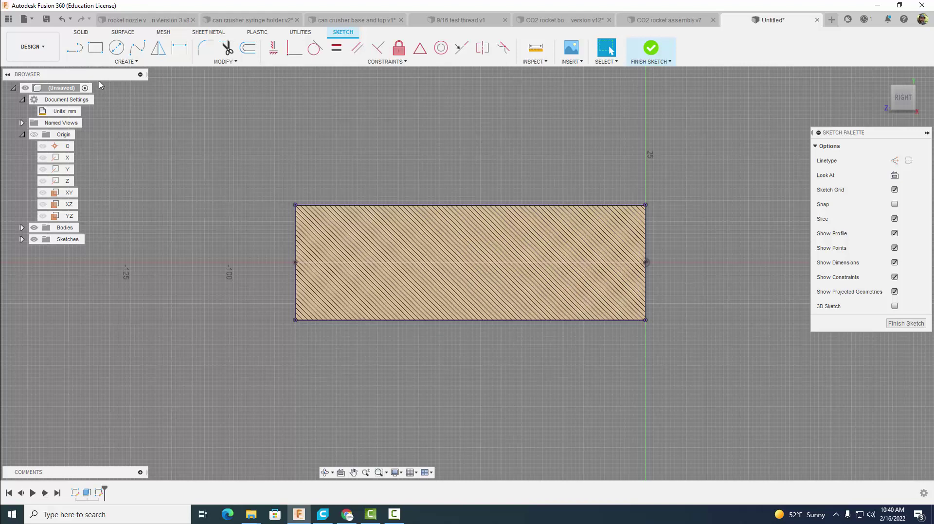
- Draw a 3-point arc about 10 mm high, rising from the axis line near the end opposite the origin, inside the cylinder section
{"action": "left_click", "coordinate": [110, 62]}
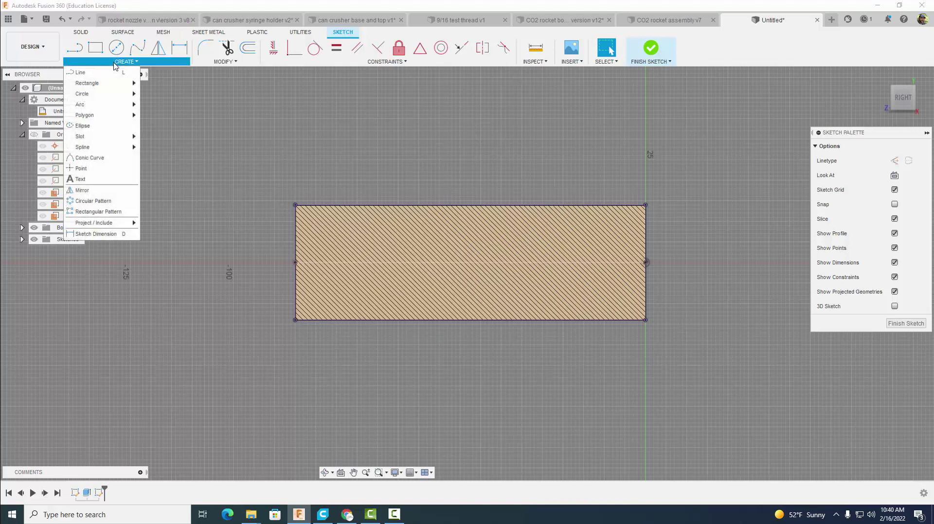
{"action": "mouse_move", "coordinate": [126, 105]}
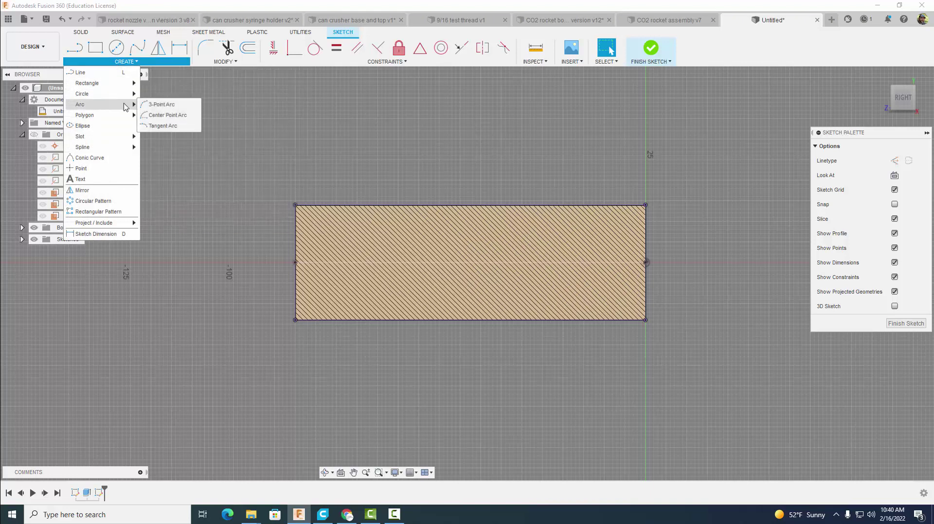
{"action": "left_click", "coordinate": [160, 108]}
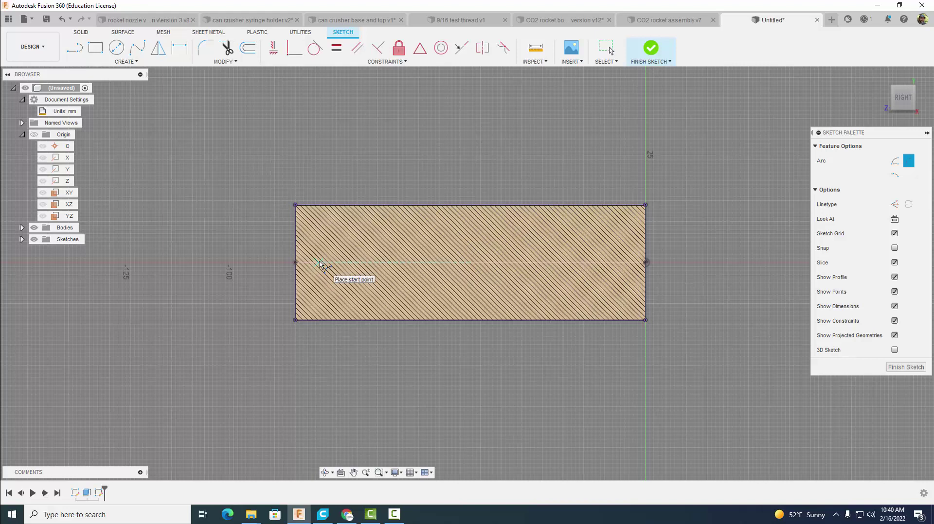
{"action": "left_click", "coordinate": [320, 263]}
{"action": "key", "text": "Escape"}
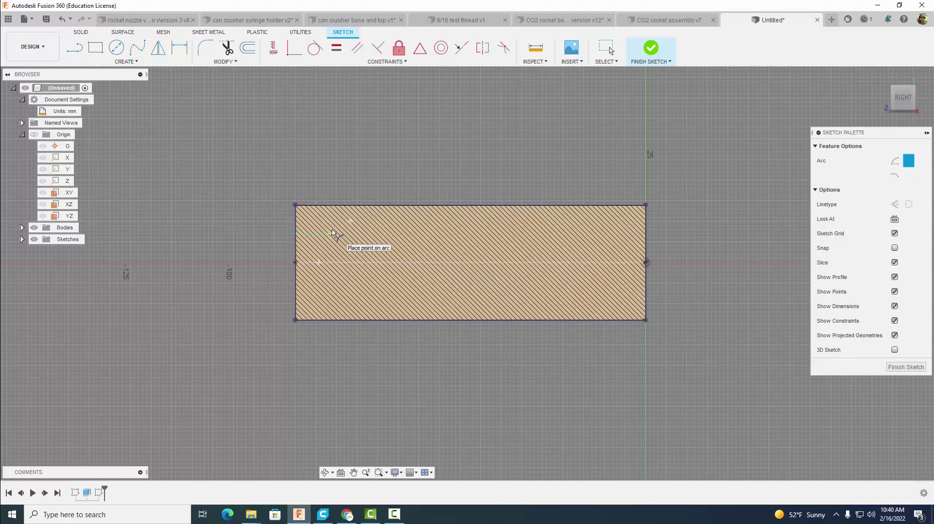
- Dimension the vertical distance between the arc's two endpoints as 12 mm
{"action": "key", "text": "d"}
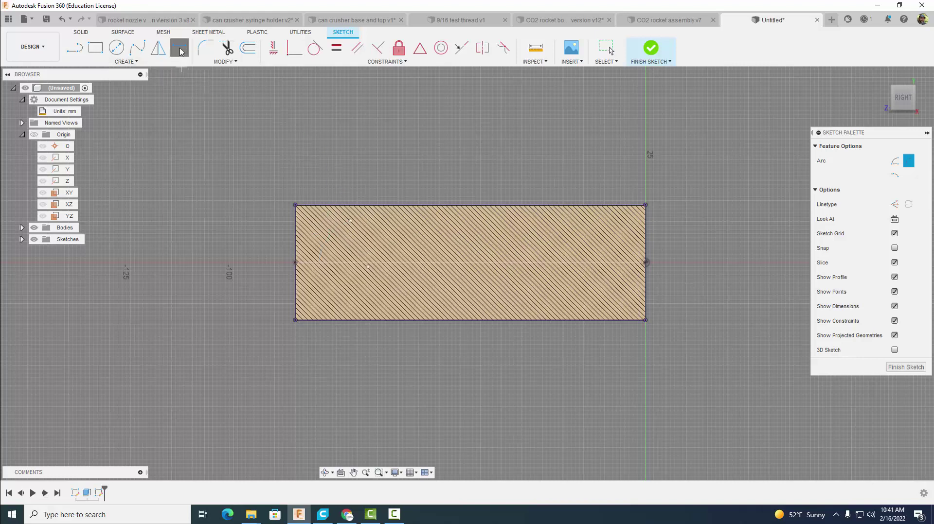
{"action": "scroll", "coordinate": [341, 209], "scroll_direction": "up", "scroll_amount": 5}
{"action": "middle_click_drag", "start_coordinate": [410, 183], "coordinate": [373, 97]}
{"action": "left_click", "coordinate": [318, 164]}
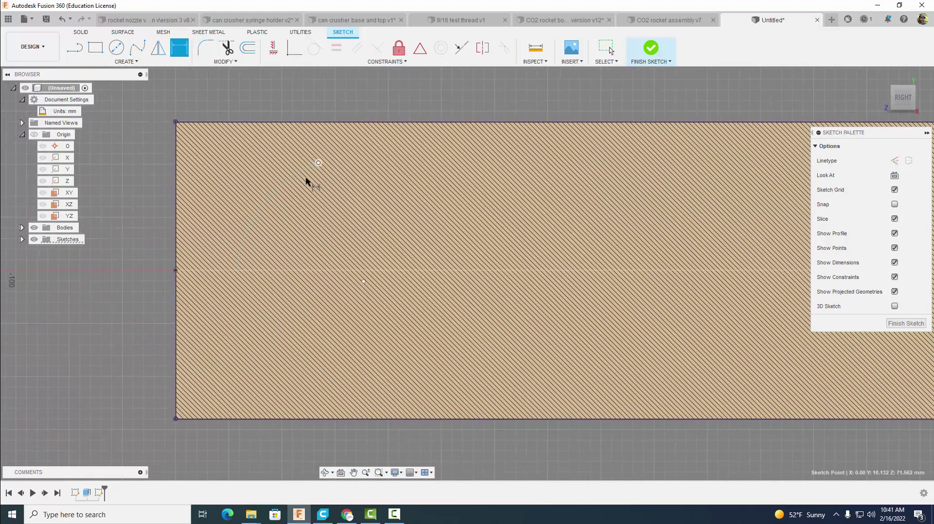
{"action": "left_click", "coordinate": [237, 270]}
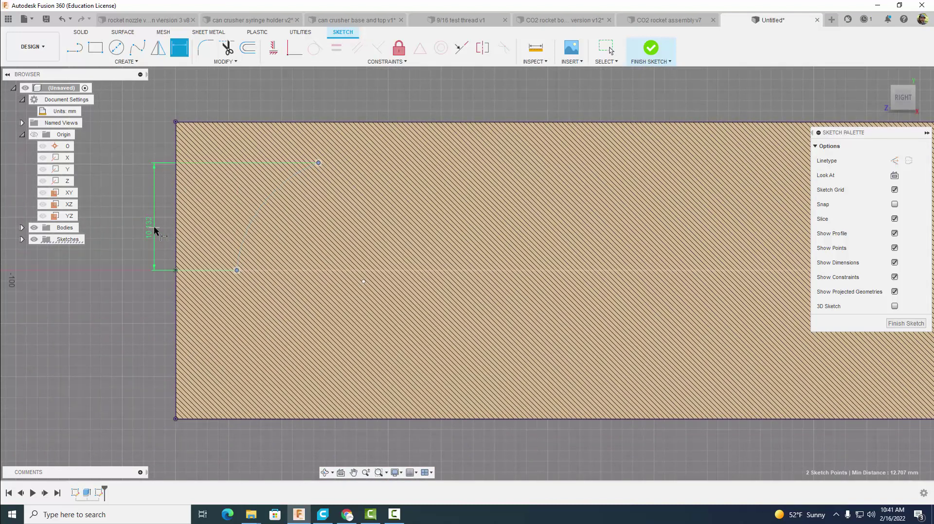
{"action": "left_click", "coordinate": [154, 227]}
{"action": "type", "text": "12"}
{"action": "key", "text": "Return"}
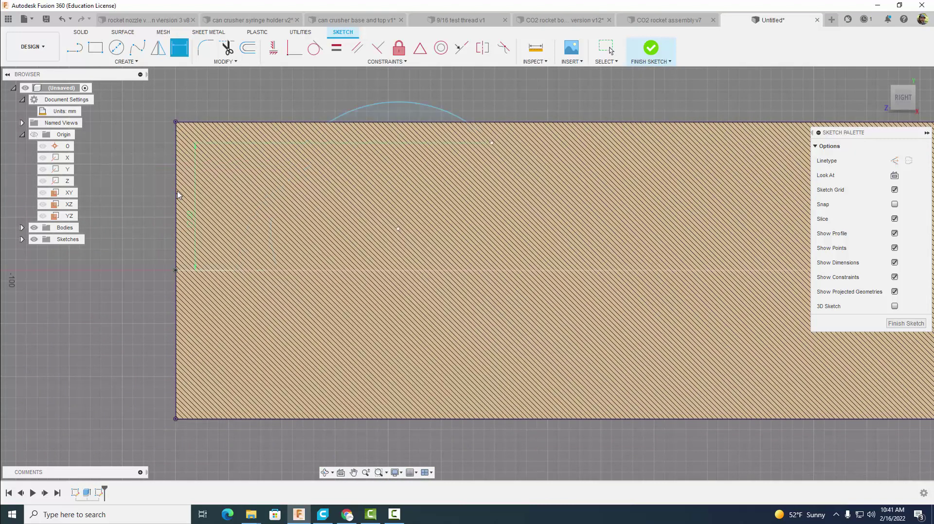
- Dimension the horizontal distance between the arc's two endpoints as 12 mm
{"action": "left_click", "coordinate": [491, 143]}
{"action": "left_click", "coordinate": [278, 270]}
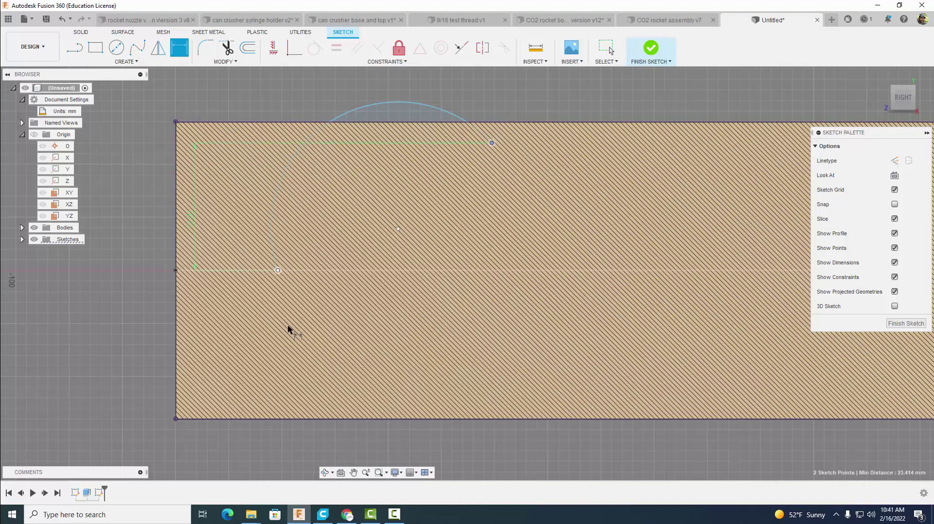
{"action": "left_click", "coordinate": [344, 443]}
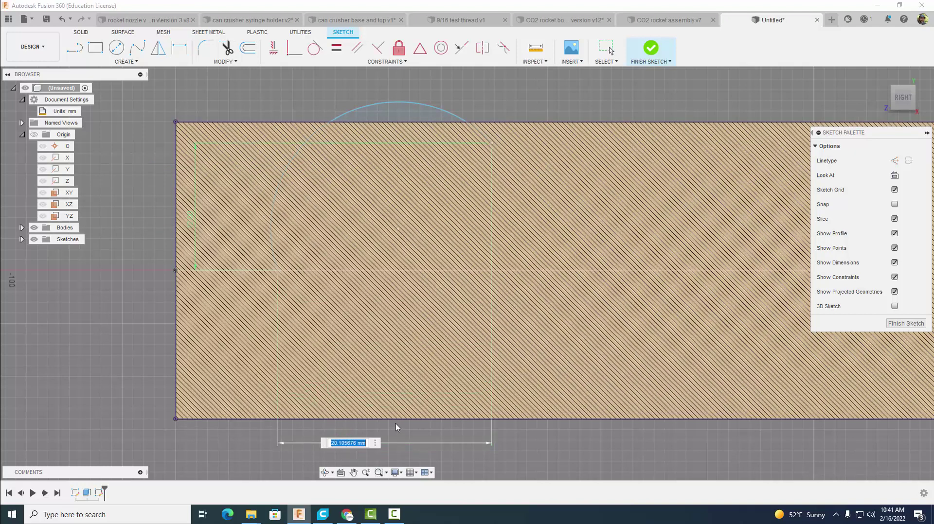
{"action": "type", "text": "12"}
{"action": "key", "text": "Return"}
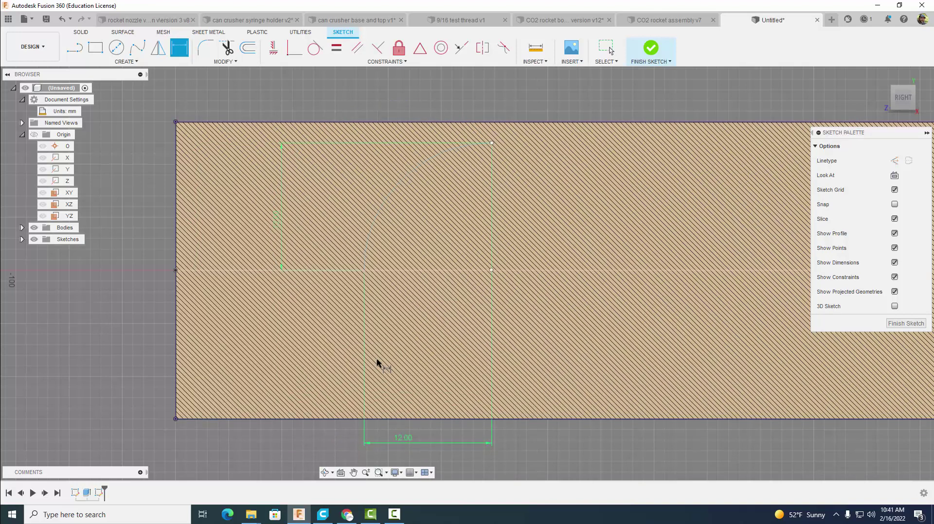
- Dimension the horizontal distance from the arc's endpoint on the axis to the cylinder's nearest end edge as 4.5 mm
{"action": "left_click", "coordinate": [364, 271]}
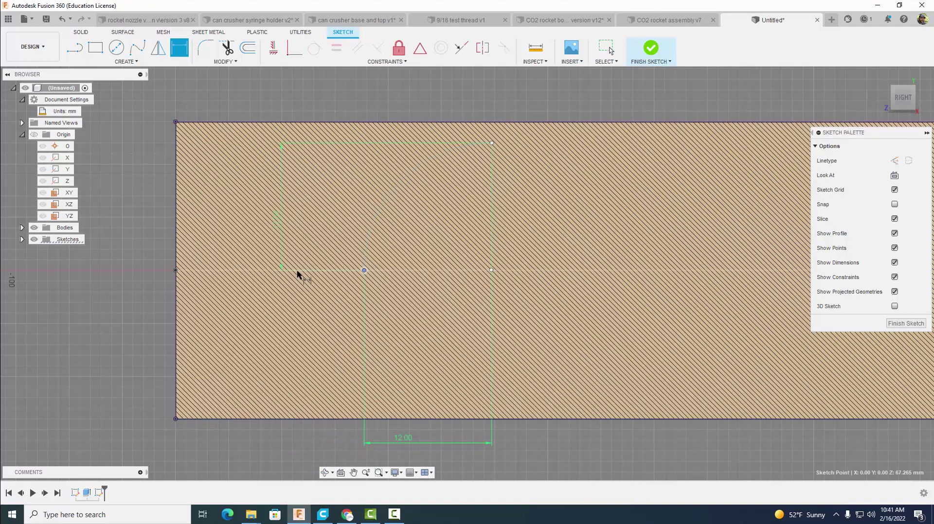
{"action": "left_click", "coordinate": [175, 271]}
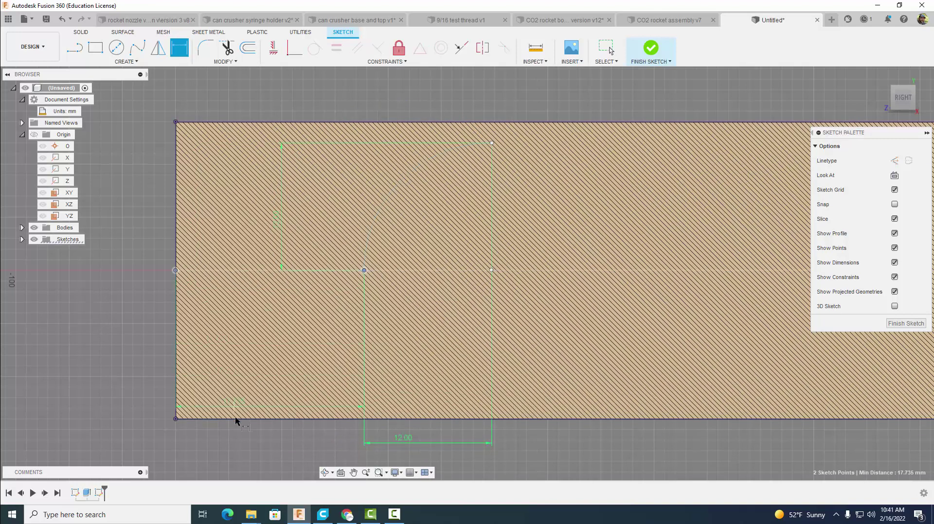
{"action": "left_click", "coordinate": [246, 448]}
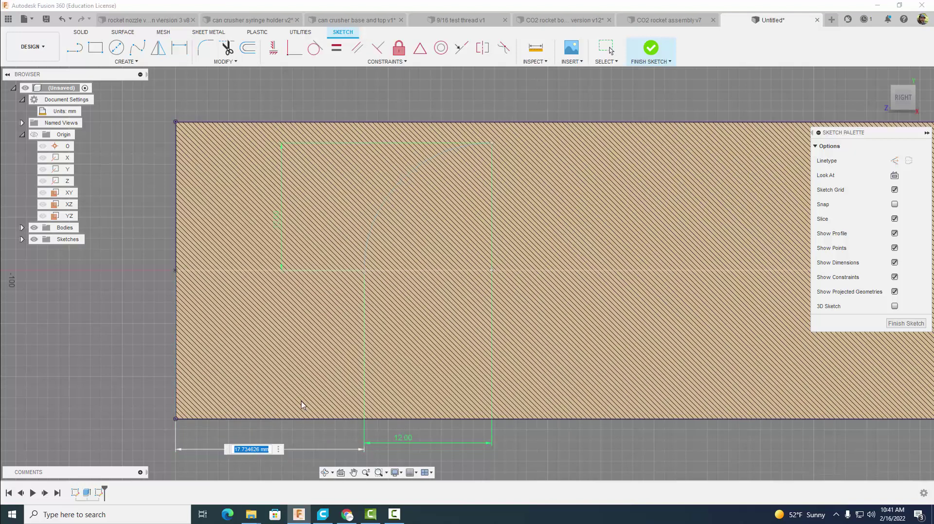
{"action": "type", "text": "4.5"}
{"action": "key", "text": "Return"}
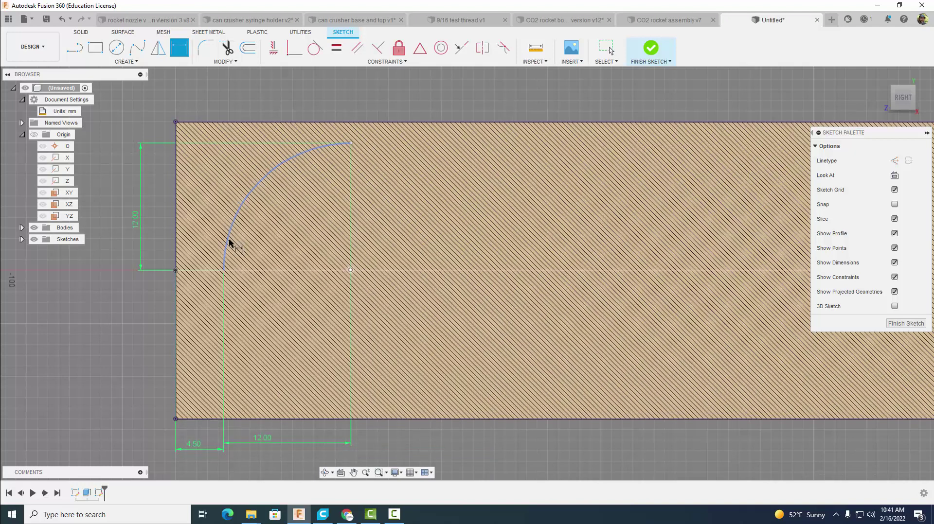
{"action": "scroll", "coordinate": [463, 150], "scroll_direction": "down", "scroll_amount": 2}
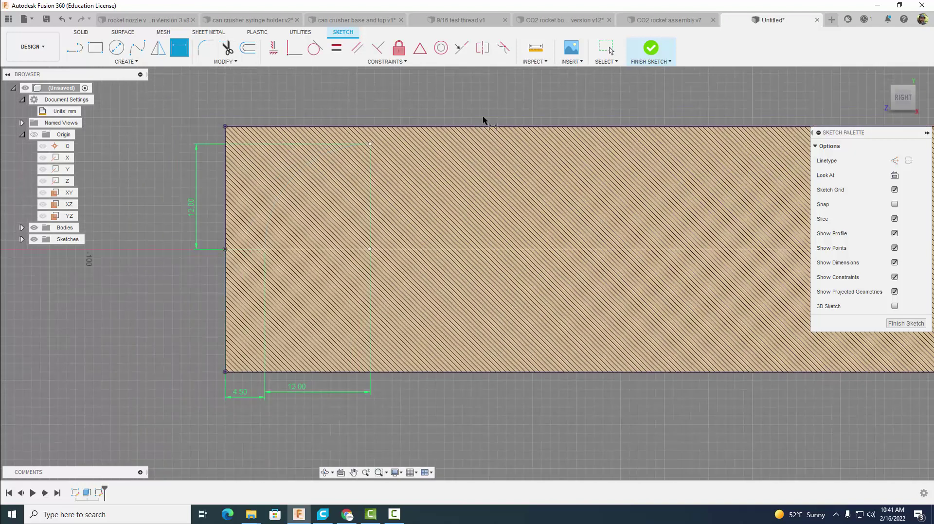
{"action": "scroll", "coordinate": [483, 120], "scroll_direction": "down", "scroll_amount": 2}
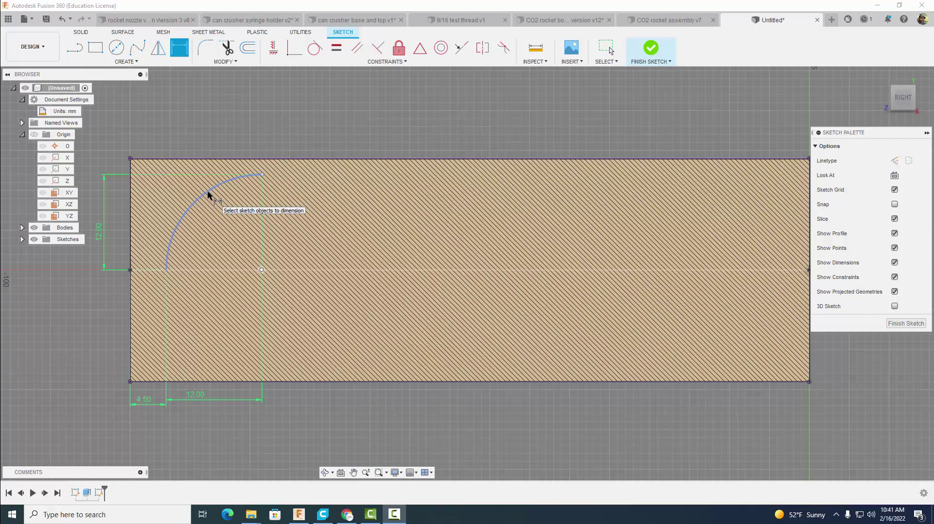
- Draw a 51 mm line at 0 degrees from the arc's upper endpoint toward the cylinder's origin end, parallel to the axis
{"action": "key", "text": "ctrl+z"}
{"action": "key", "text": "l"}
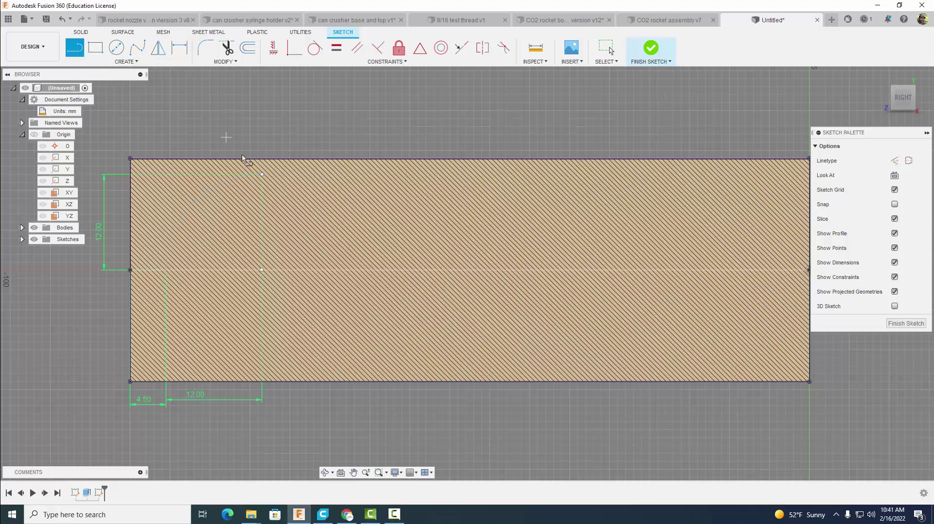
{"action": "left_click", "coordinate": [262, 174]}
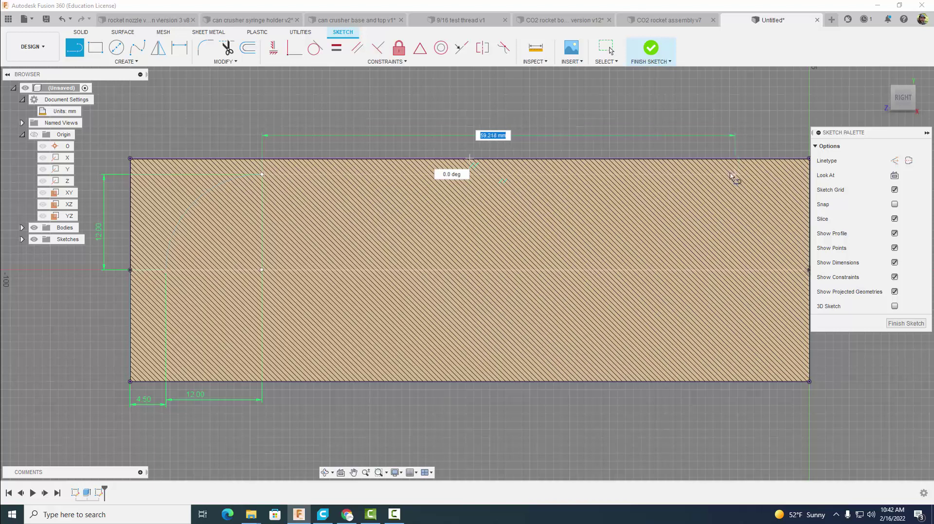
{"action": "type", "text": "5"}
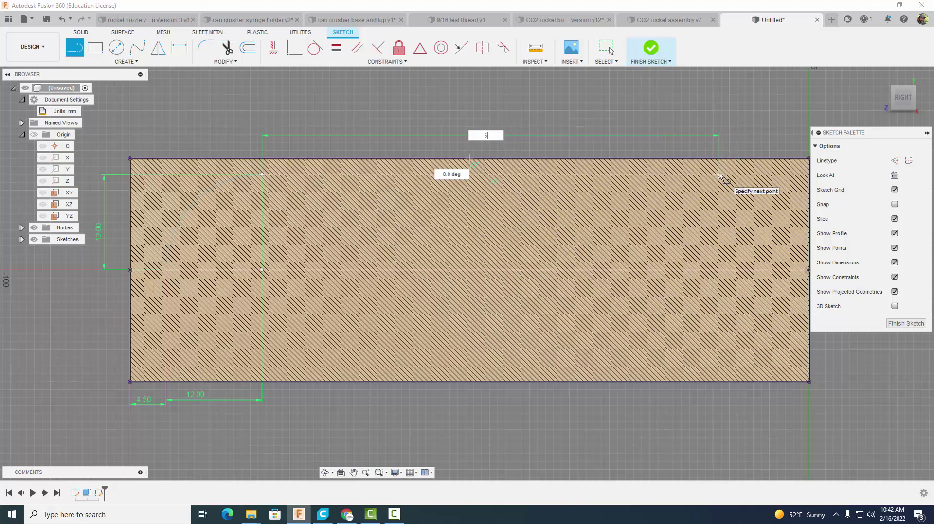
{"action": "type", "text": "1"}
{"action": "key", "text": "Return"}
{"action": "key", "text": "Escape"}
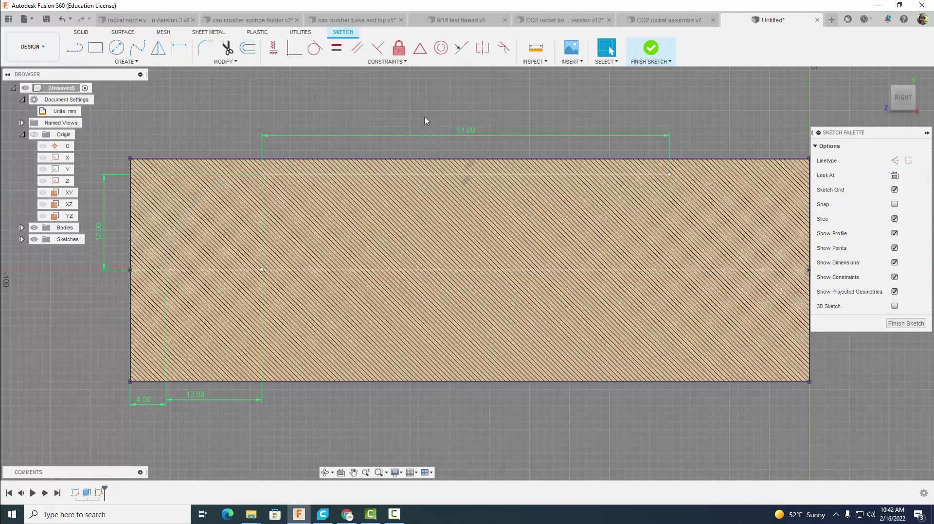
{"action": "left_click", "coordinate": [357, 48]}
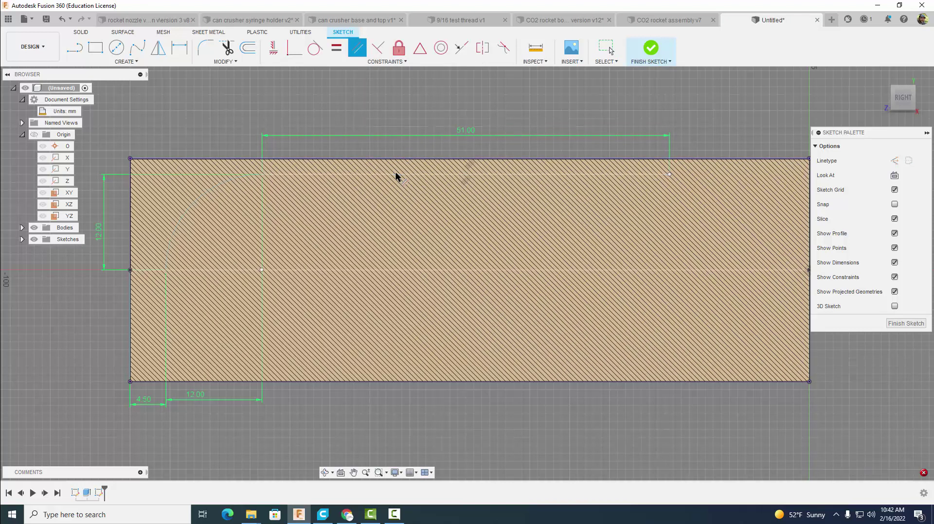
{"action": "key", "text": "Escape"}
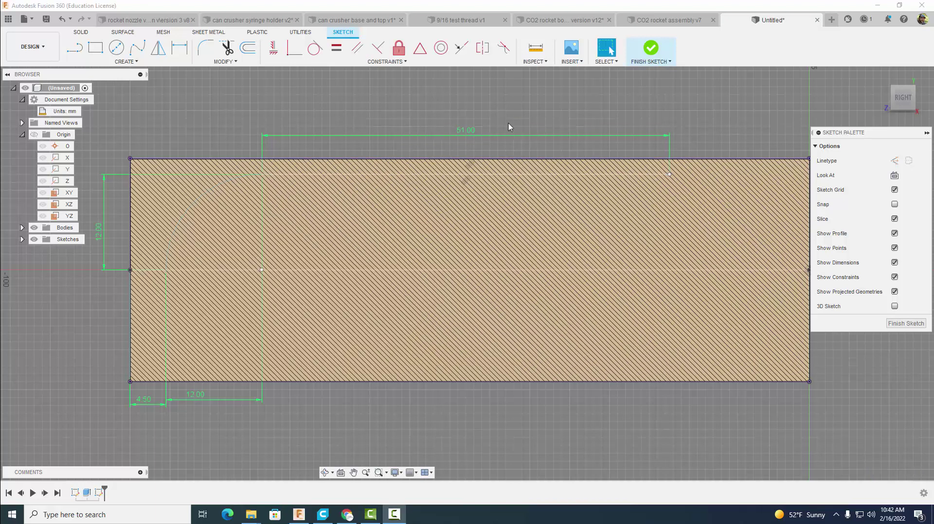
- Draw a 3-point arc from the free end of the 51 mm line, curving down toward the axis and spanning about 6.8 mm horizontally
{"action": "left_click", "coordinate": [127, 62]}
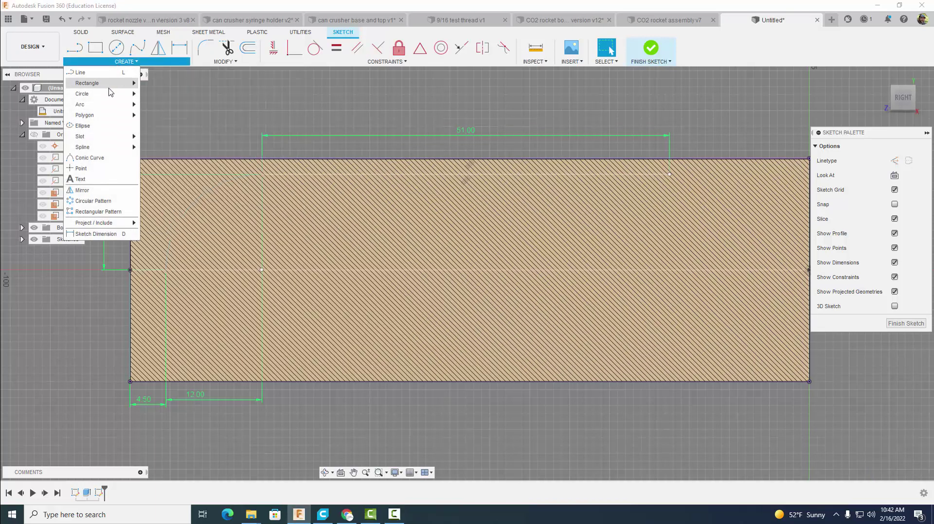
{"action": "mouse_move", "coordinate": [109, 106]}
{"action": "left_click", "coordinate": [146, 104]}
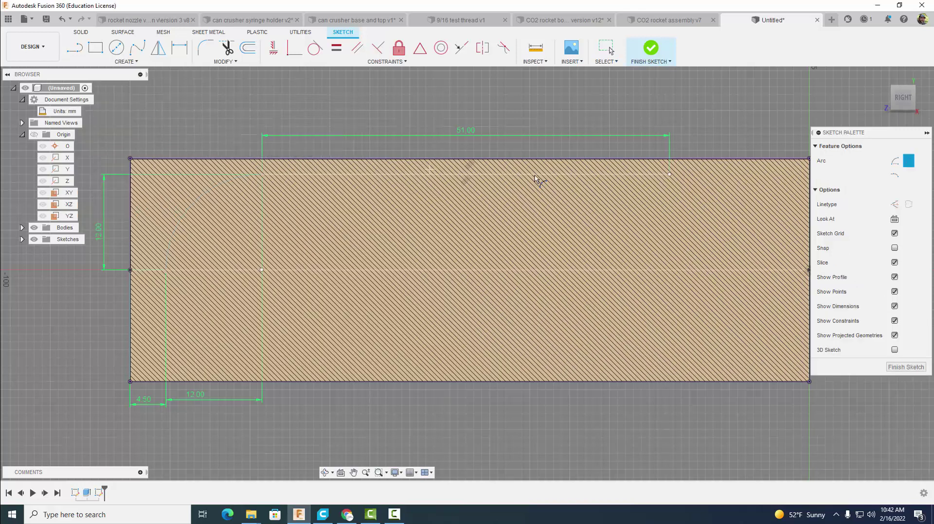
{"action": "left_click", "coordinate": [669, 175]}
{"action": "left_click", "coordinate": [711, 184]}
{"action": "key", "text": "Escape"}
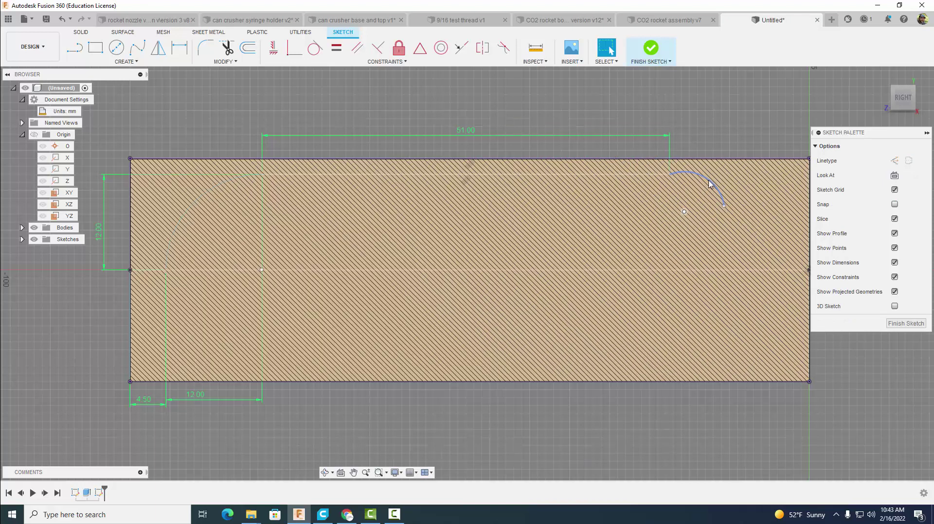
- Dimension the horizontal distance between the new arc's endpoints as 11 mm
{"action": "left_click", "coordinate": [178, 49]}
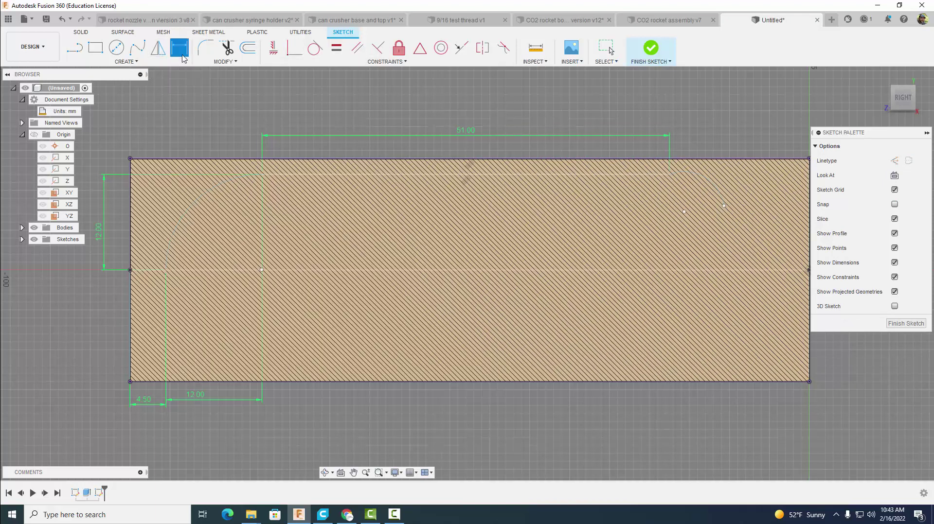
{"action": "left_click", "coordinate": [669, 174]}
{"action": "left_click", "coordinate": [723, 206]}
{"action": "left_click", "coordinate": [696, 146]}
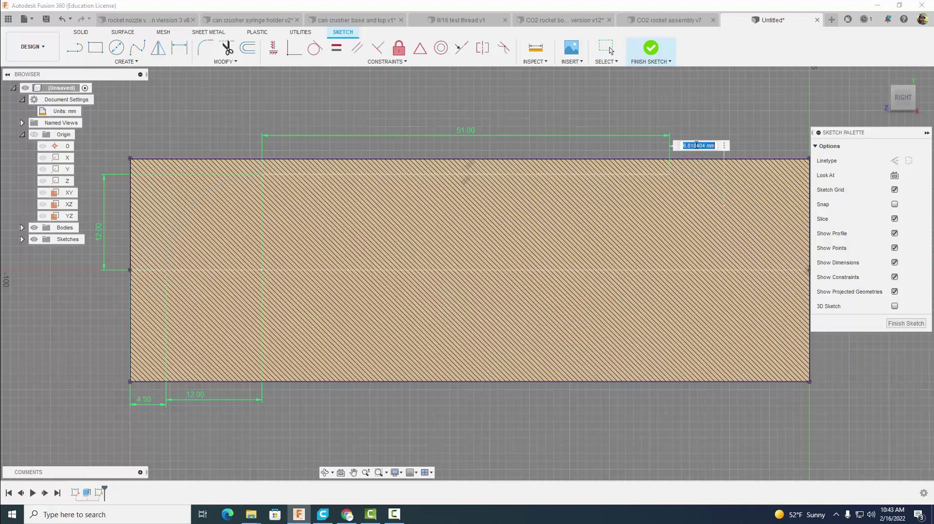
{"action": "type", "text": "11"}
{"action": "key", "text": "Return"}
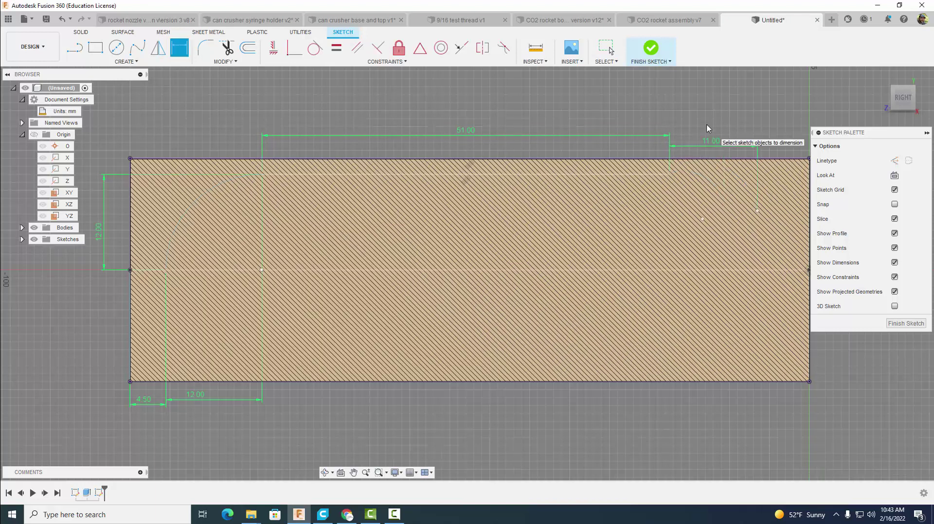
- Apply a tangent constraint between the 11 mm wide arc and the 51 mm line
{"action": "left_click", "coordinate": [315, 47]}
{"action": "left_click", "coordinate": [693, 164]}
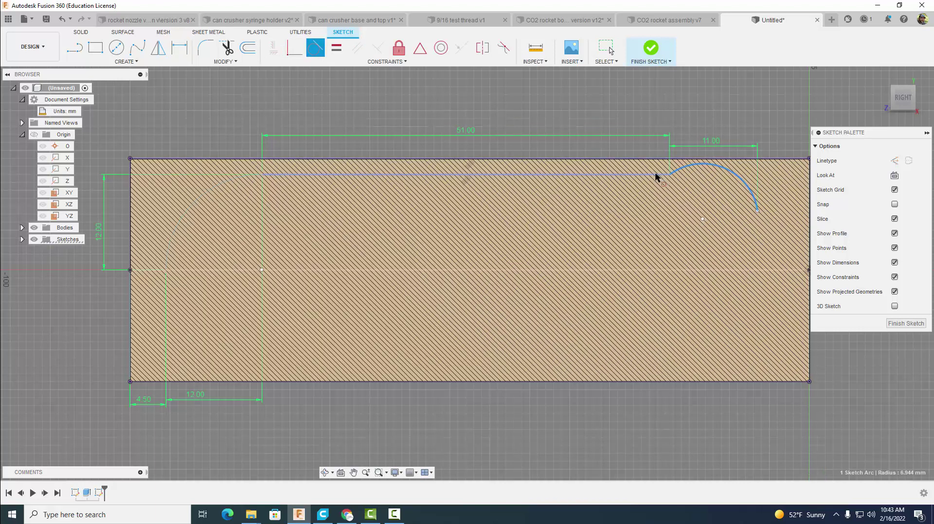
{"action": "left_click", "coordinate": [655, 174]}
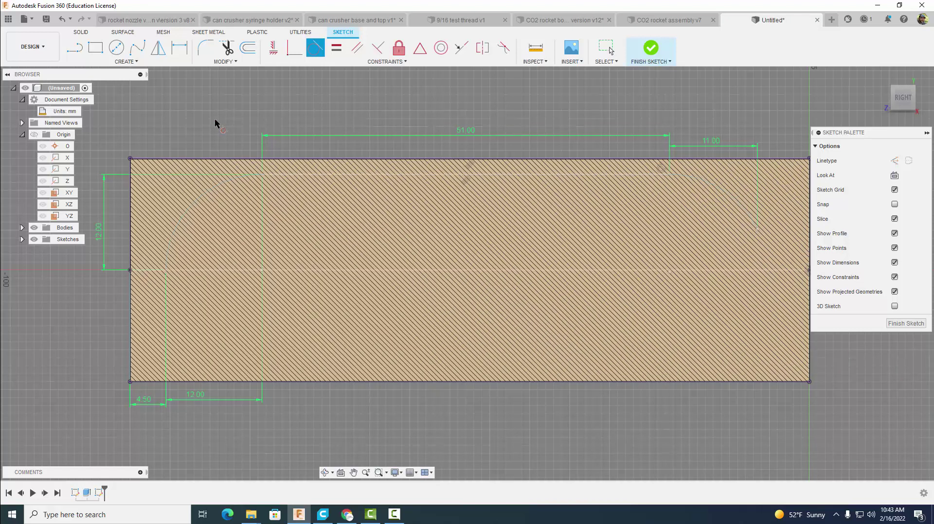
- Draw a concave 3-point arc with a chord of about 7 mm from the tangent arc's free end to the cylinder's origin-end edge
{"action": "left_click", "coordinate": [125, 61]}
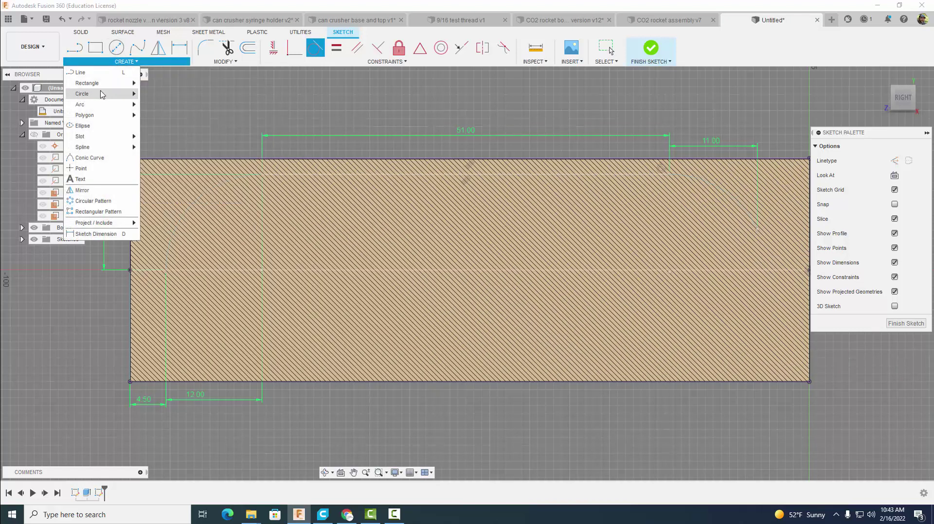
{"action": "mouse_move", "coordinate": [119, 106]}
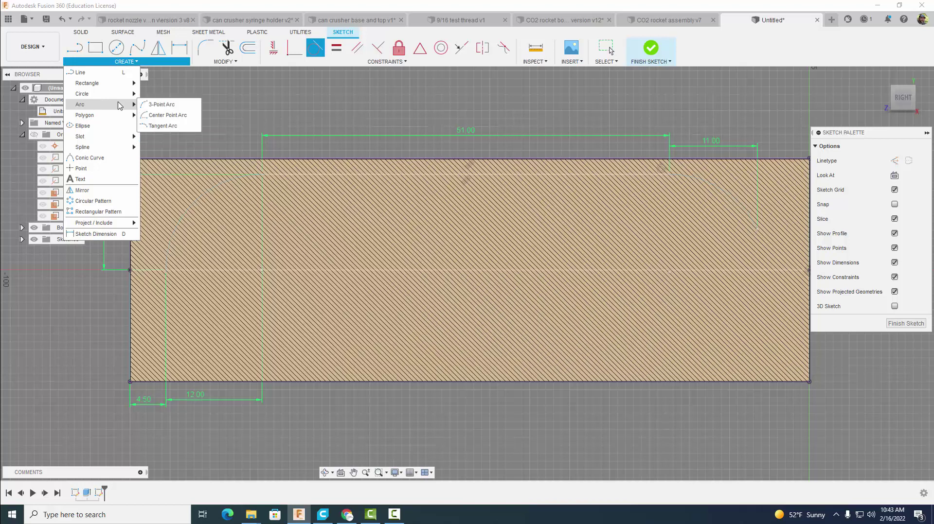
{"action": "left_click", "coordinate": [157, 104]}
{"action": "scroll", "coordinate": [702, 238], "scroll_direction": "down", "scroll_amount": 1}
{"action": "middle_click_drag", "start_coordinate": [703, 237], "coordinate": [621, 240]}
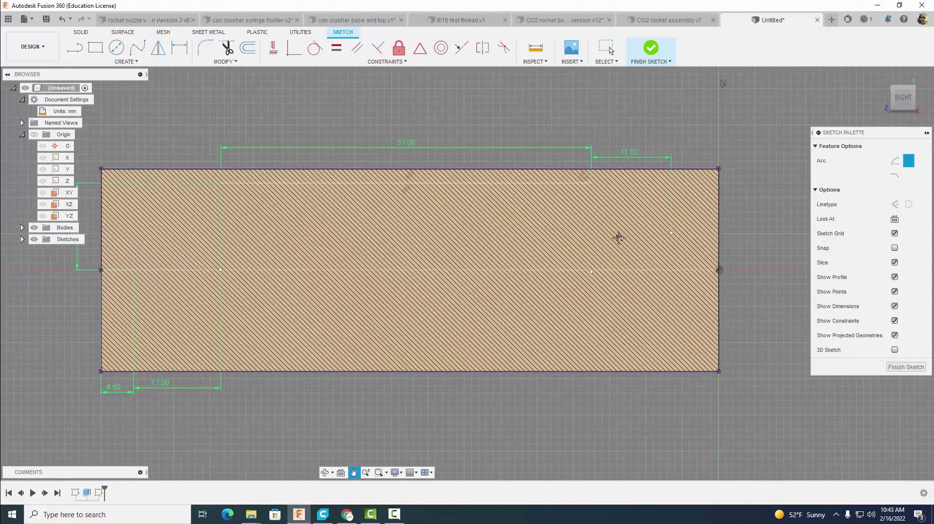
{"action": "left_click", "coordinate": [672, 233]}
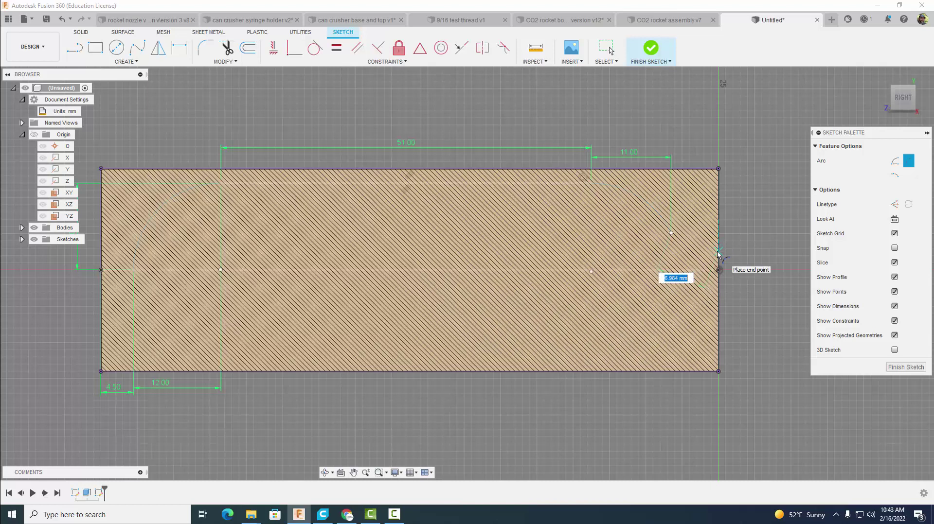
{"action": "key", "text": "Escape"}
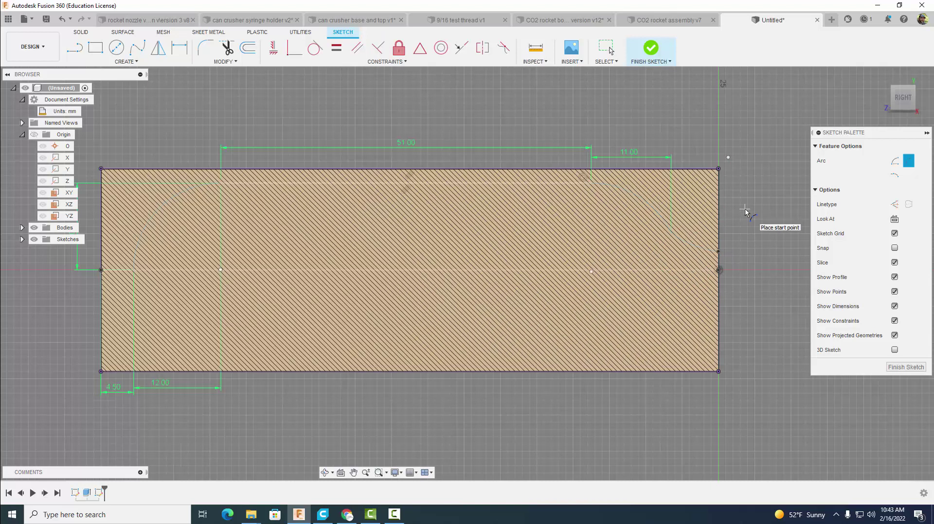
{"action": "key", "text": "Escape"}
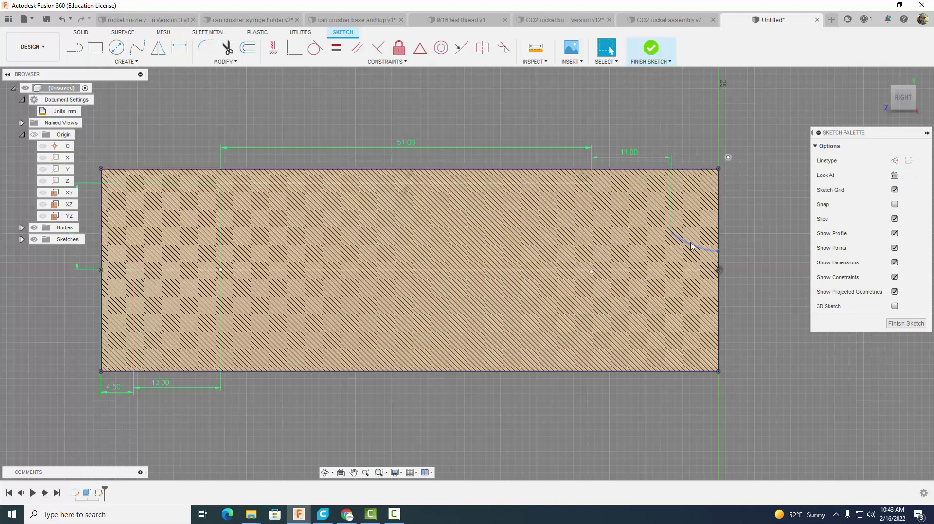
{"action": "left_click", "coordinate": [691, 247]}
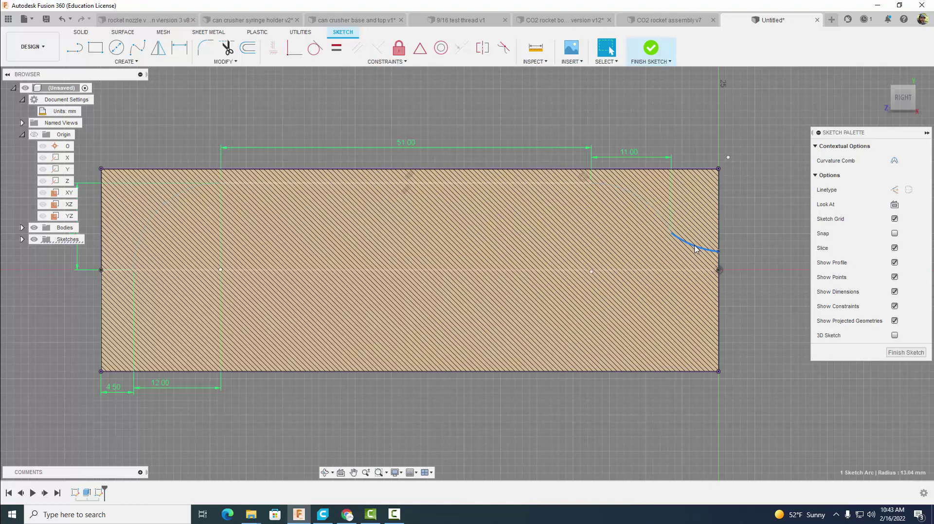
{"action": "left_click", "coordinate": [179, 47]}
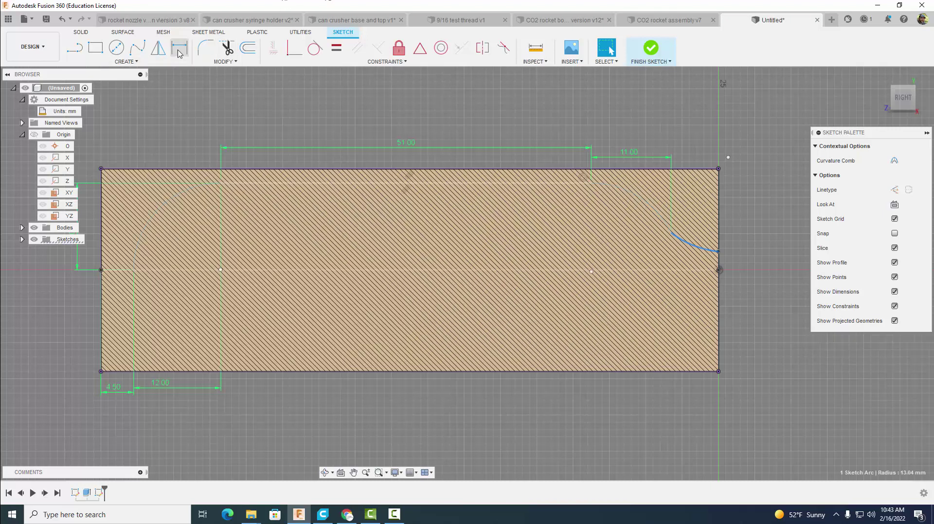
{"action": "key", "text": "Escape"}
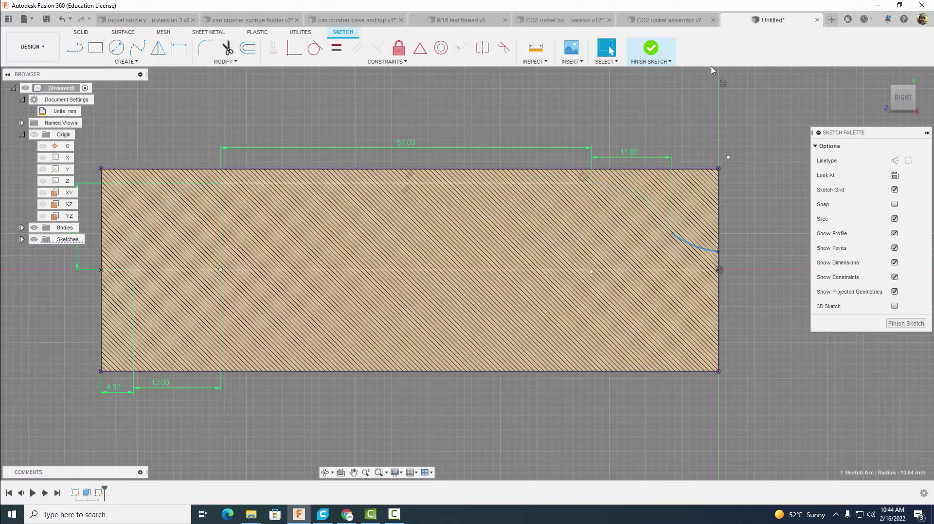
{"action": "key", "text": "Delete"}
- Dimension the vertical distance between the concave arc's endpoints as 3 mm
{"action": "left_click", "coordinate": [179, 47]}
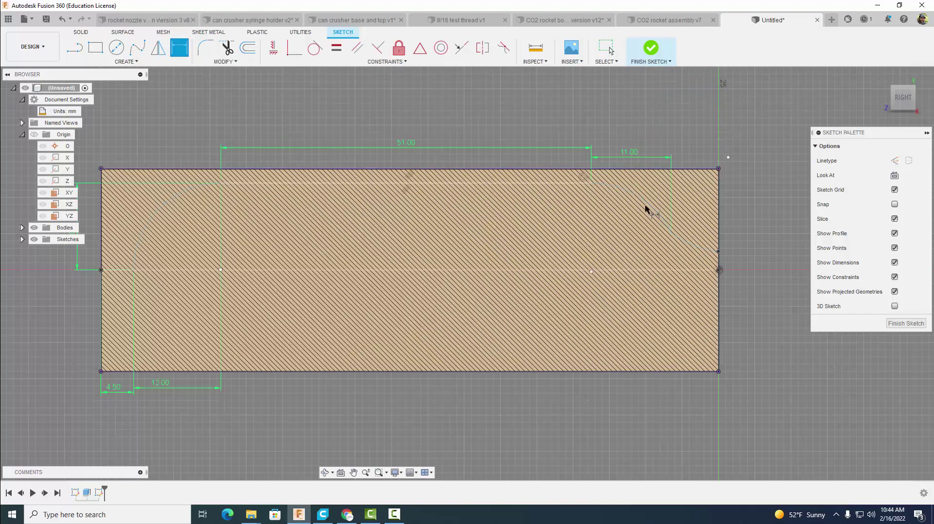
{"action": "left_click", "coordinate": [670, 234]}
{"action": "left_click", "coordinate": [718, 252]}
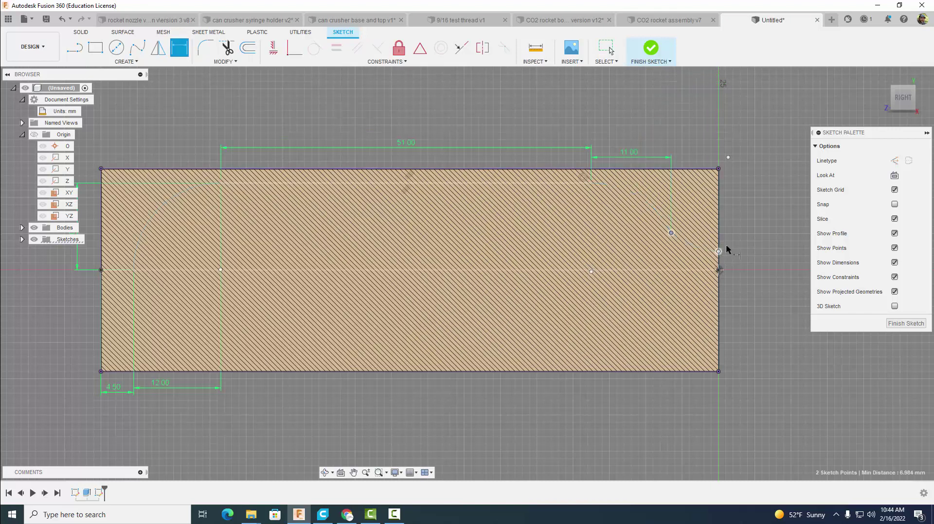
{"action": "left_click", "coordinate": [744, 242]}
{"action": "type", "text": "3"}
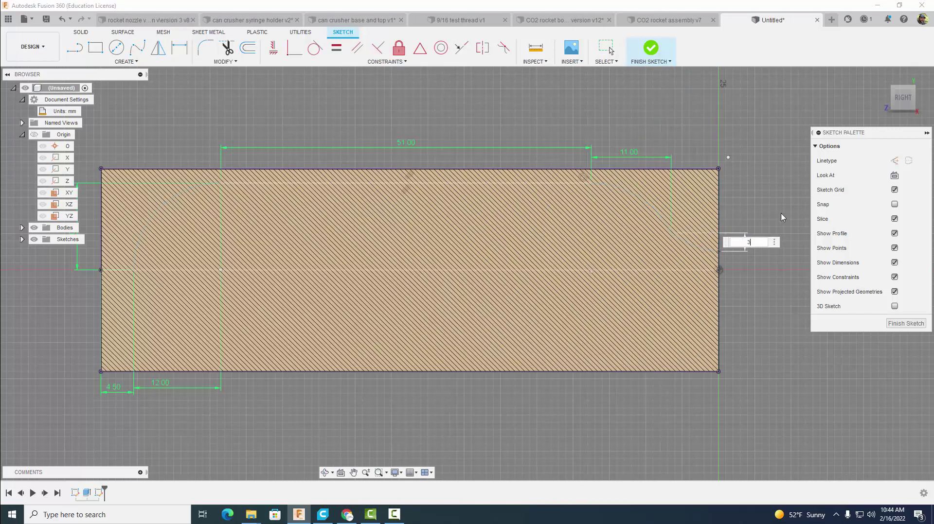
{"action": "key", "text": "Return"}
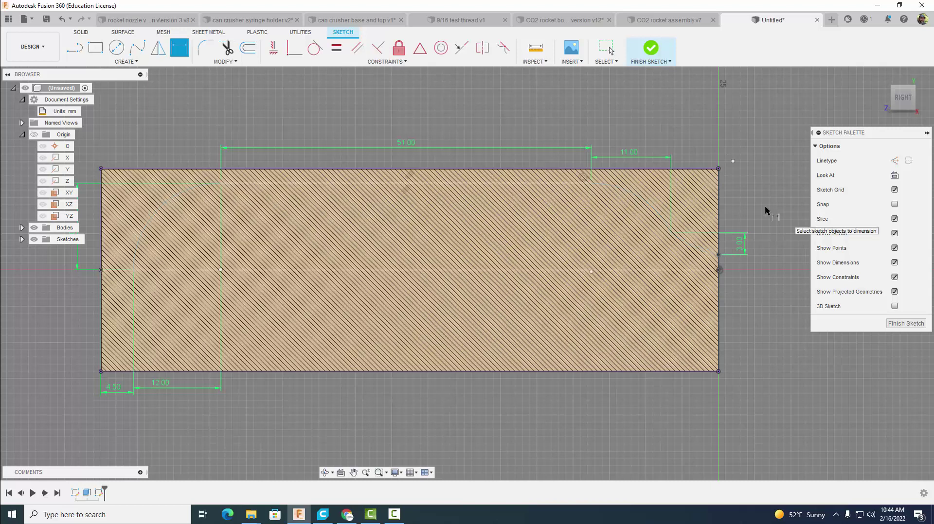
- Apply a tangent constraint between the concave arc and the adjoining 11 mm wide arc
{"action": "left_click", "coordinate": [311, 49]}
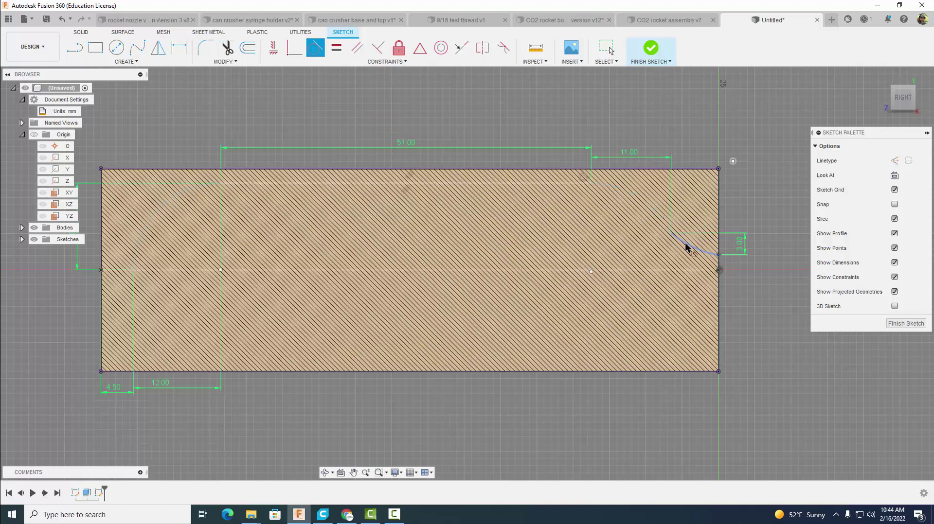
{"action": "left_click", "coordinate": [666, 236]}
{"action": "left_click", "coordinate": [659, 224]}
{"action": "key", "text": "Escape"}
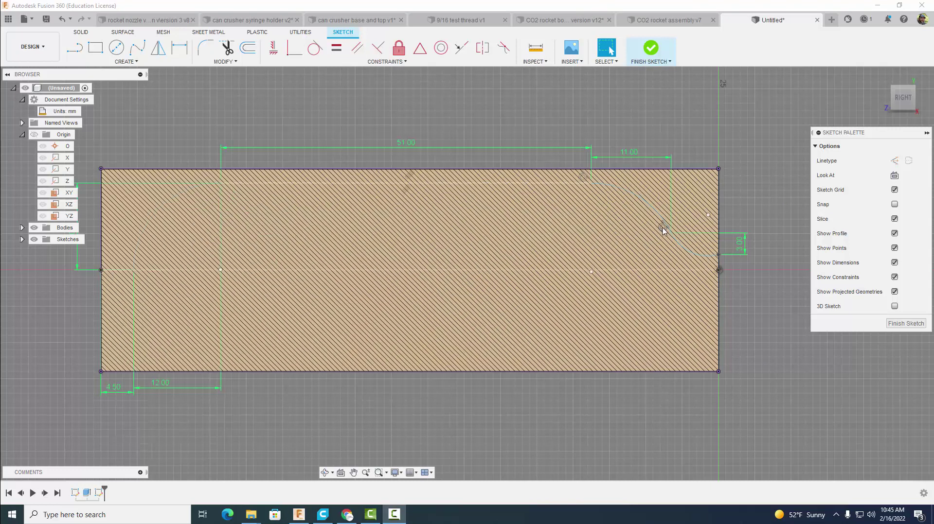
- Dimension the concave arc's endpoint on the cylinder's end edge as 5 mm above the origin
{"action": "left_click", "coordinate": [179, 49]}
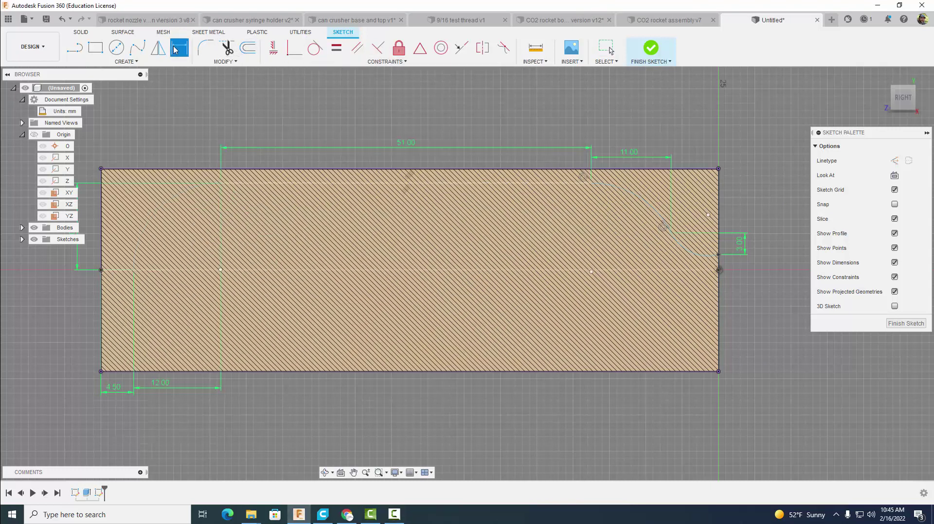
{"action": "left_click", "coordinate": [718, 265]}
{"action": "left_click", "coordinate": [742, 270]}
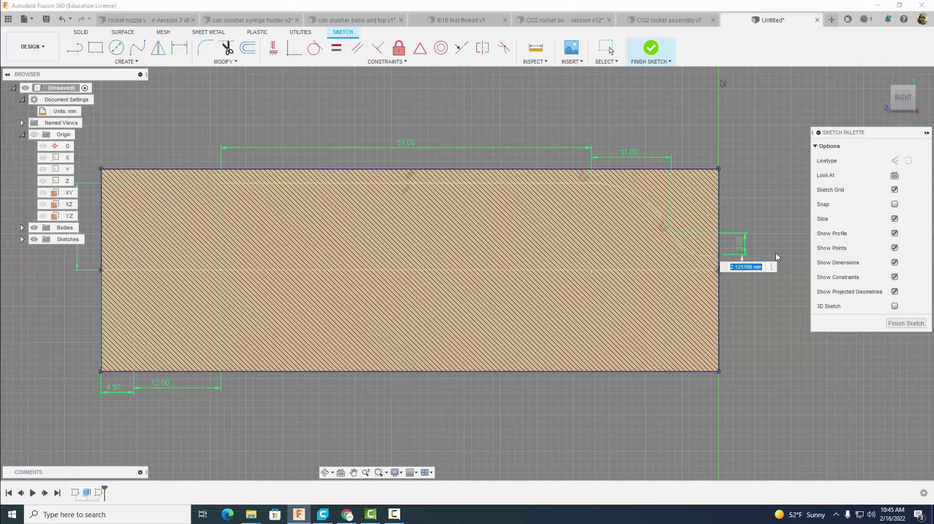
{"action": "type", "text": "5"}
{"action": "key", "text": "Return"}
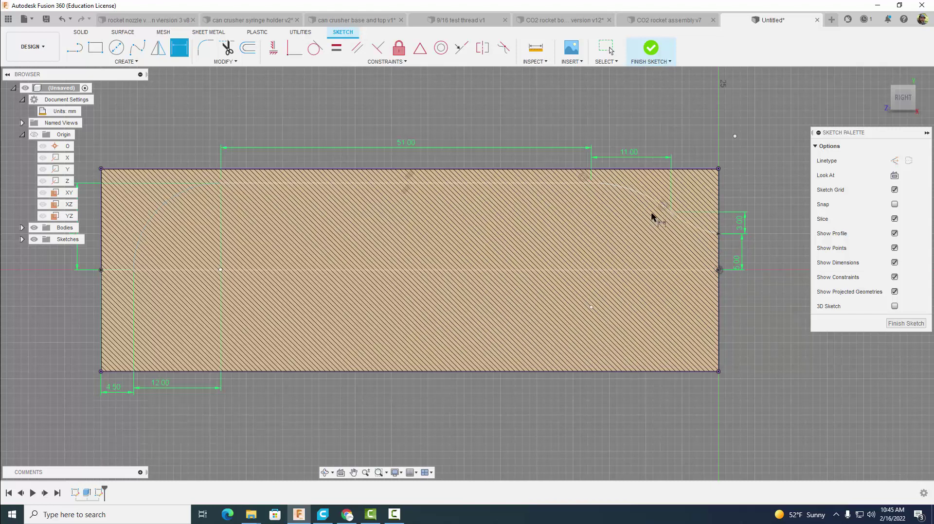
{"action": "key", "text": "Escape"}
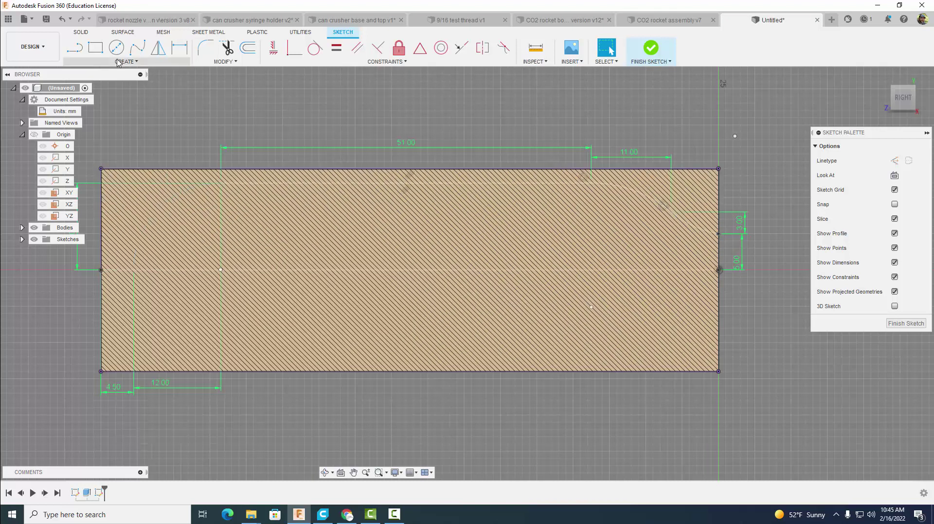
- Draw a vertical line from the concave arc's end to the origin and trim the axis line's 4.5 mm segment beyond the rounded arc
{"action": "key", "text": "l"}
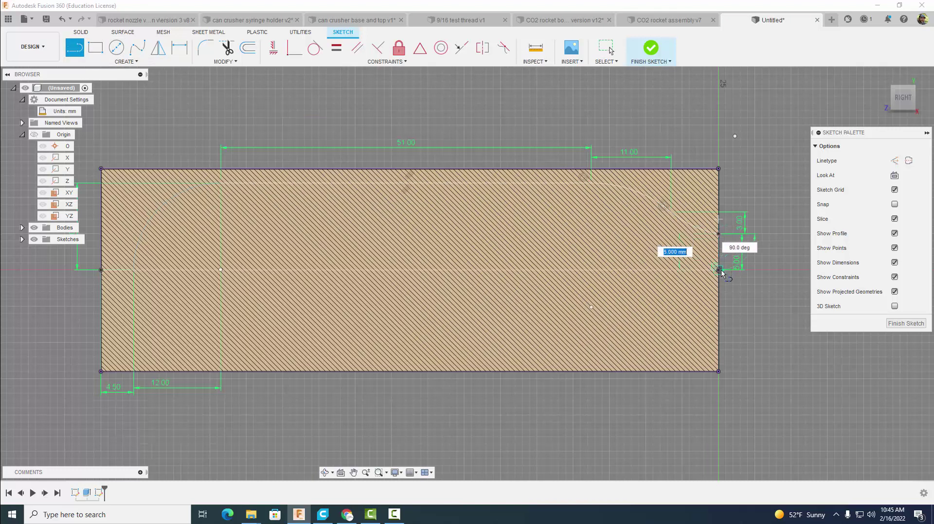
{"action": "key", "text": "Escape"}
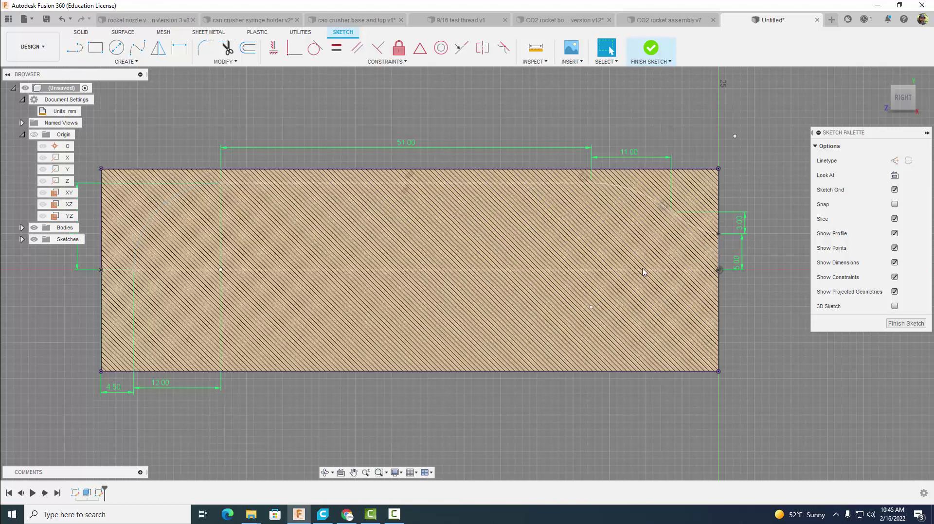
{"action": "left_click", "coordinate": [227, 47]}
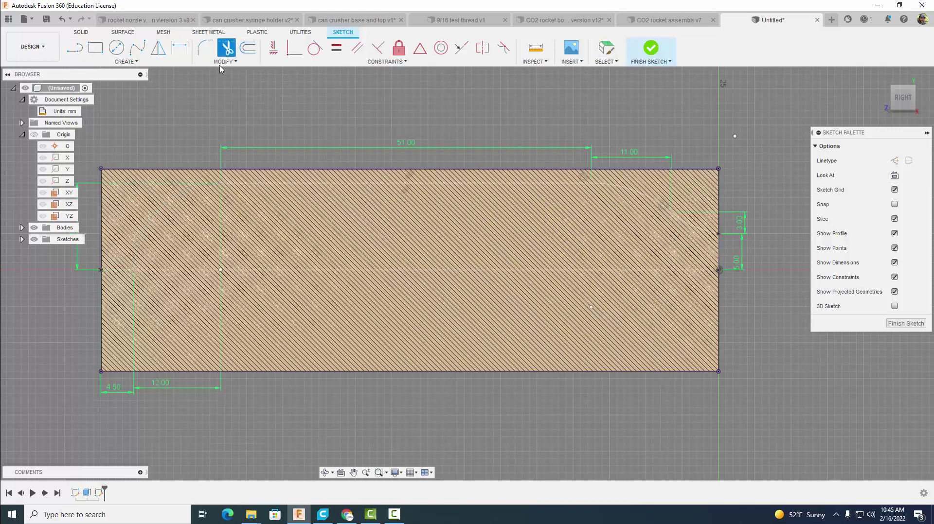
{"action": "left_click", "coordinate": [120, 273]}
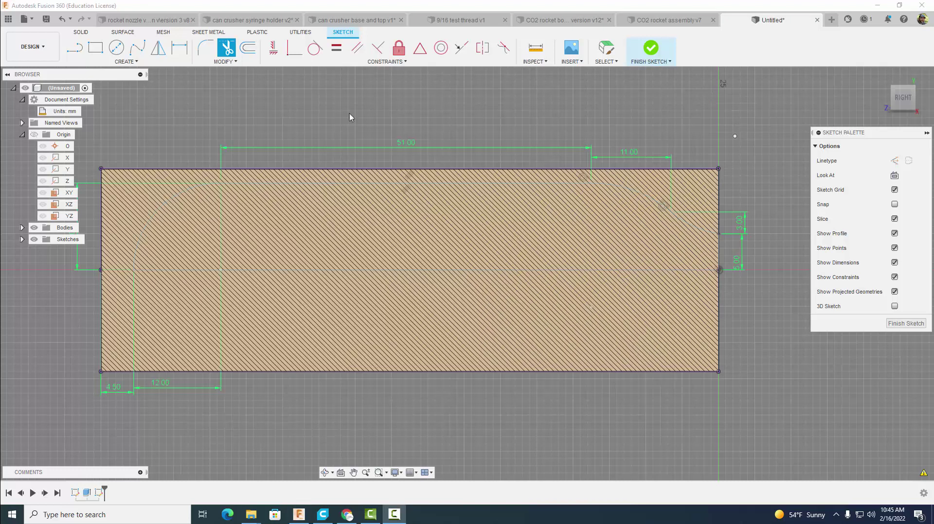
- Apply a tangent constraint between the 12 mm wide rounded arc and the 51 mm line
{"action": "left_click", "coordinate": [315, 49]}
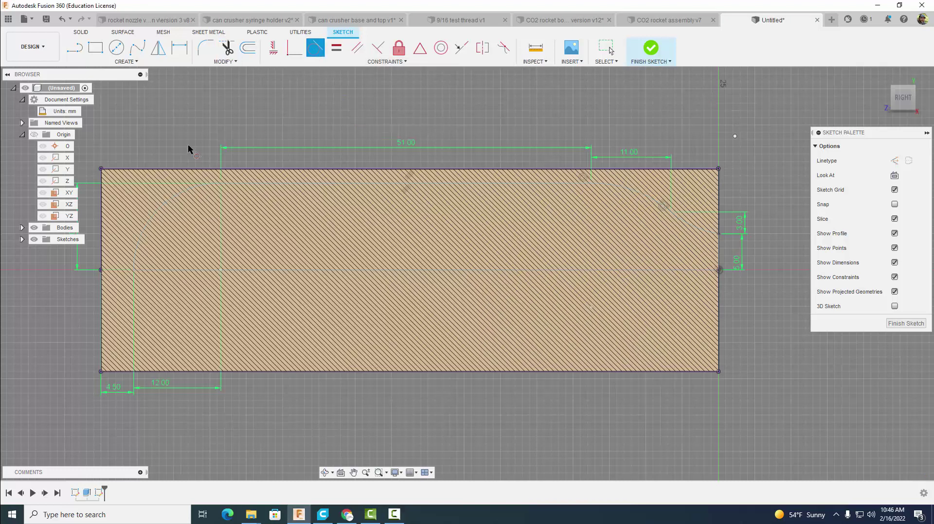
{"action": "left_click", "coordinate": [180, 197]}
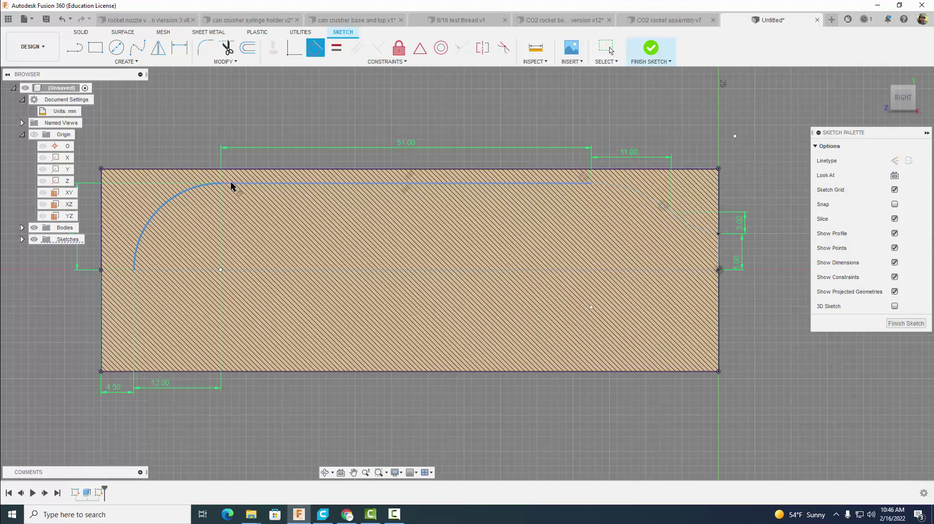
{"action": "left_click", "coordinate": [228, 188]}
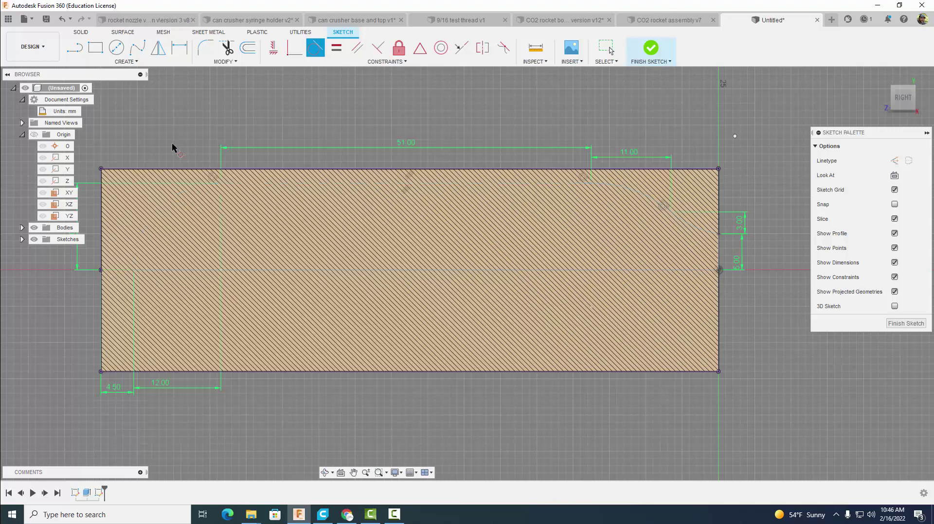
{"action": "key", "text": "Escape"}
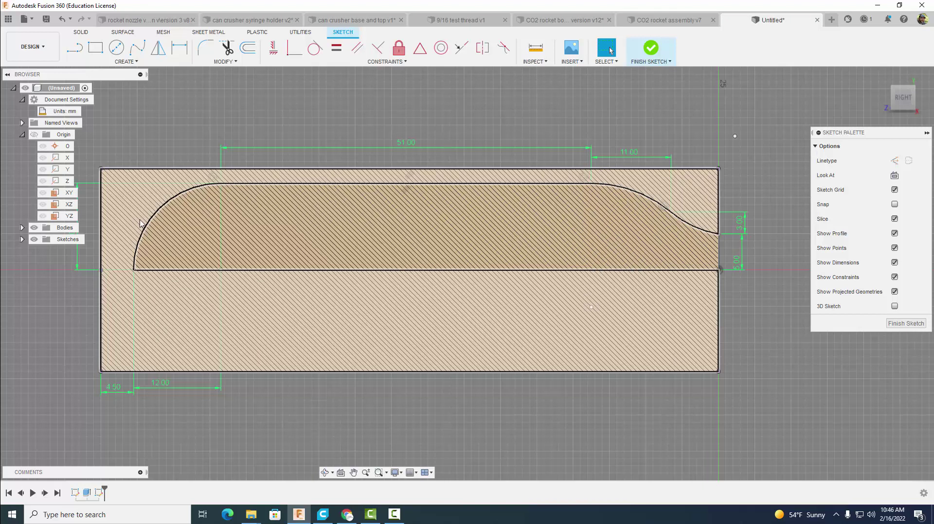
- Finish the sketch and cut the cylinder by revolving the closed nozzle profile 360 degrees about its axis line
{"action": "left_click", "coordinate": [142, 223]}
{"action": "left_click", "coordinate": [225, 195], "text": "shift"}
{"action": "left_click", "coordinate": [654, 50]}
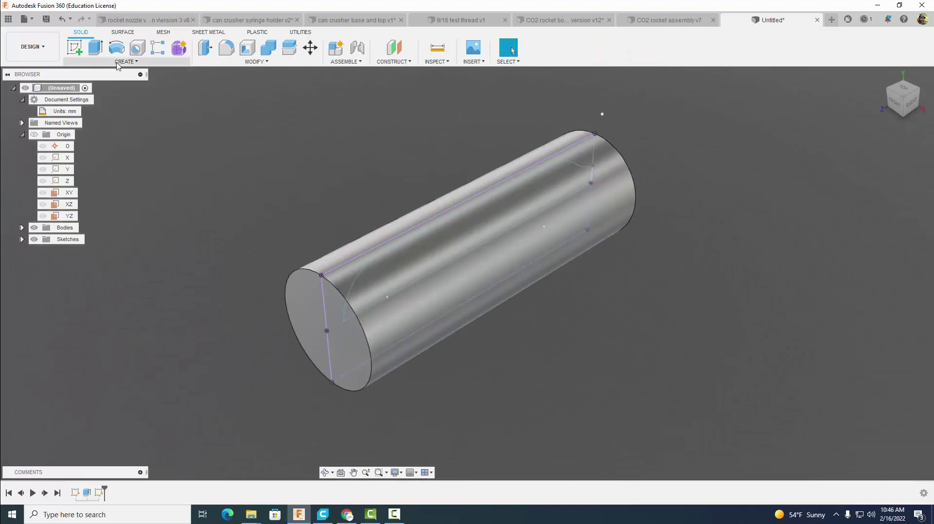
{"action": "left_click", "coordinate": [125, 61]}
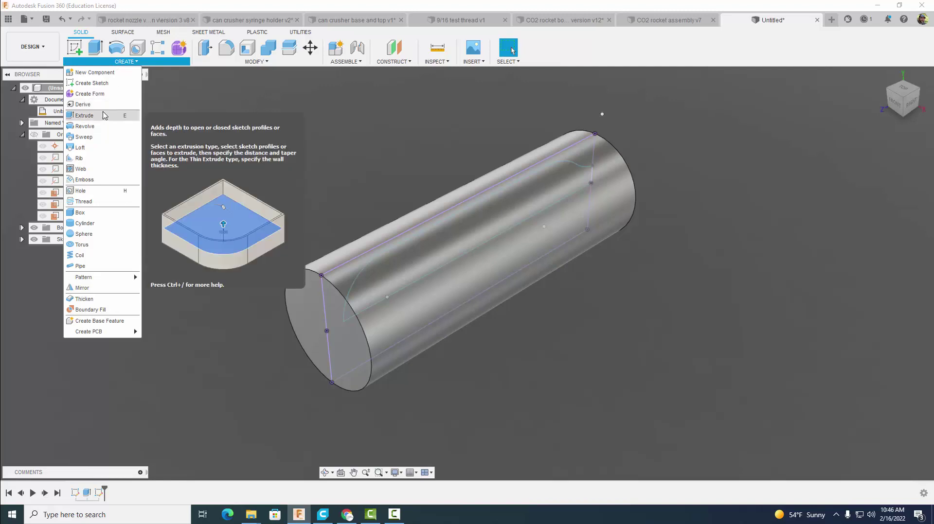
{"action": "left_click", "coordinate": [95, 126]}
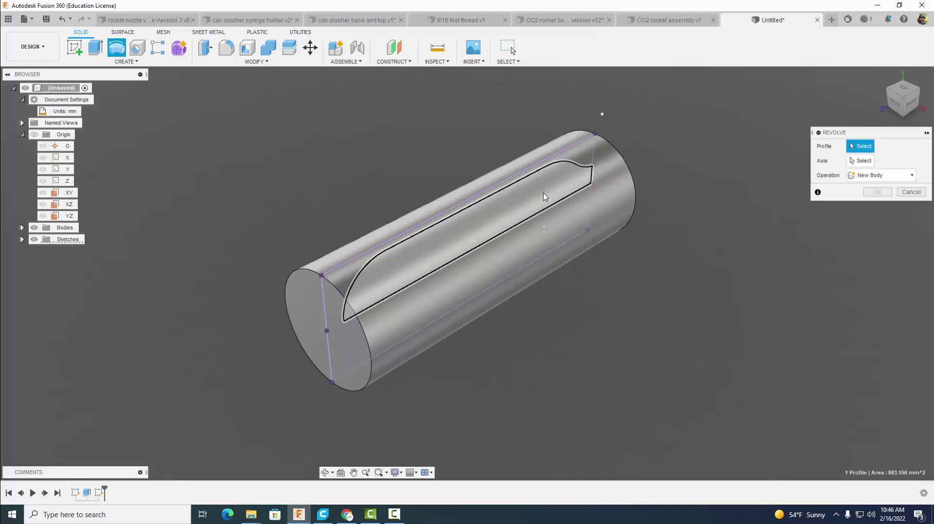
{"action": "left_click", "coordinate": [543, 194]}
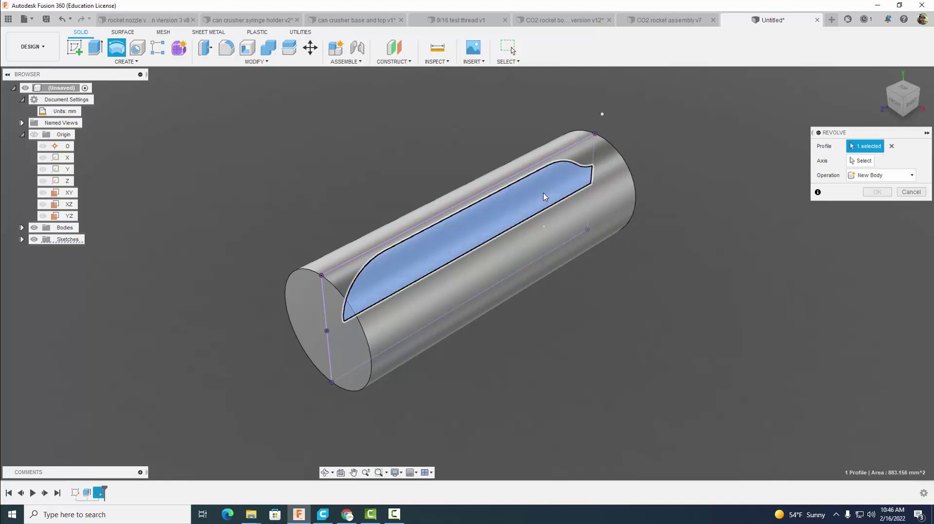
{"action": "left_click", "coordinate": [856, 161]}
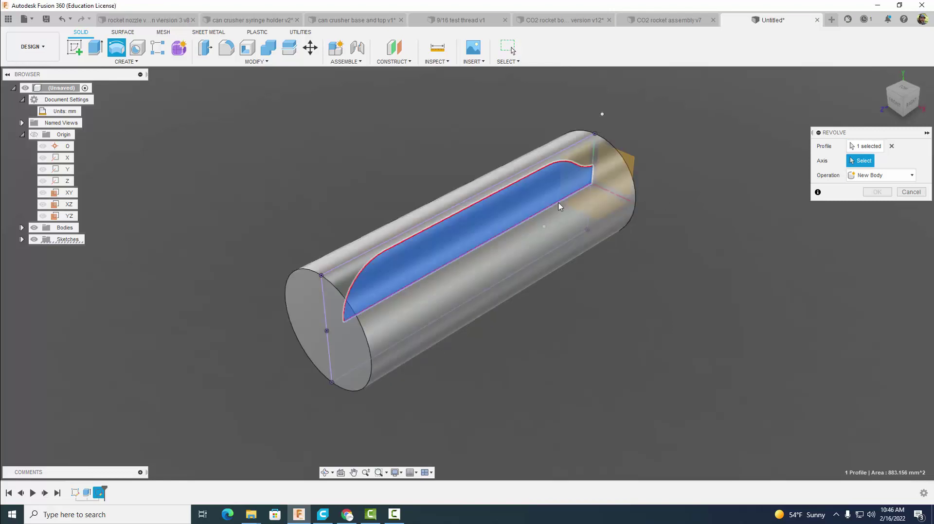
{"action": "left_click", "coordinate": [558, 203]}
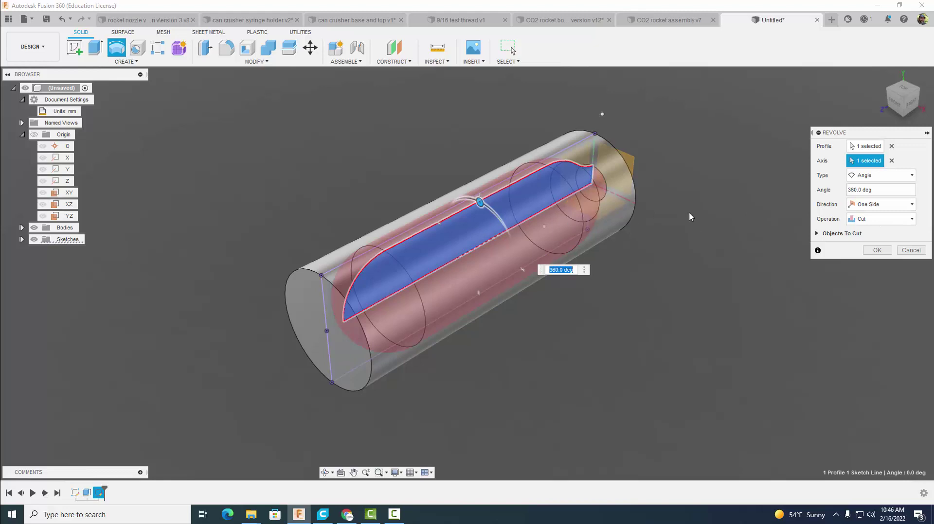
{"action": "left_click", "coordinate": [872, 251]}
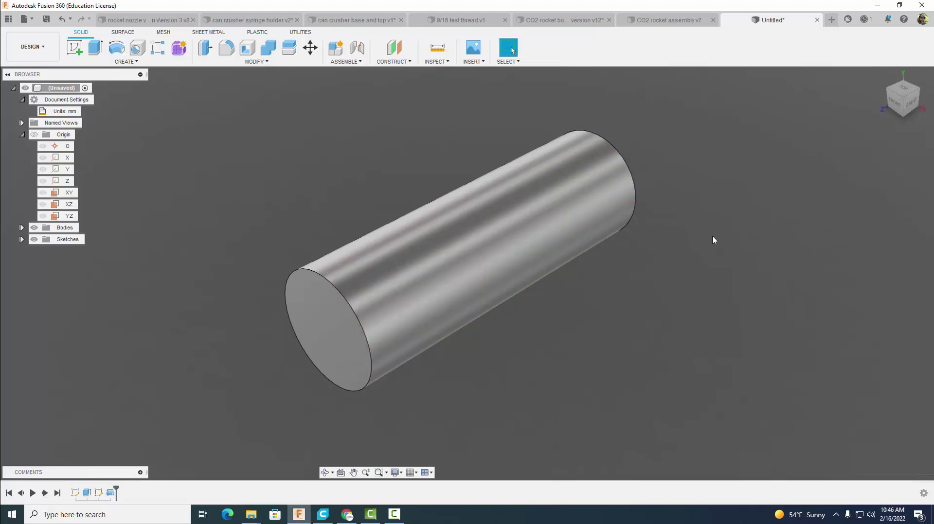
- Sketch a 16 mm diameter circle centred on the origin on the cylinder's open end face, and finish the sketch
{"action": "middle_click_drag", "start_coordinate": [727, 275], "coordinate": [642, 263], "text": "shift"}
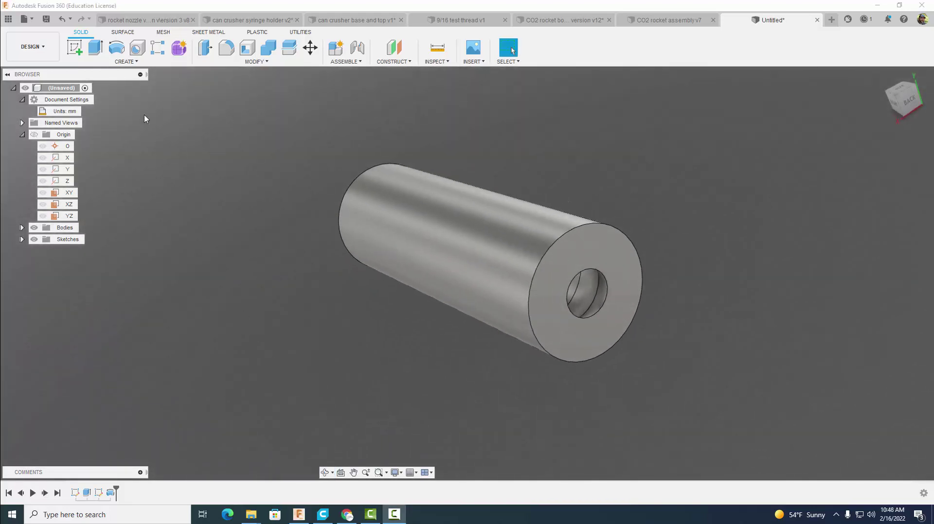
{"action": "left_click", "coordinate": [74, 48]}
{"action": "left_click", "coordinate": [597, 247]}
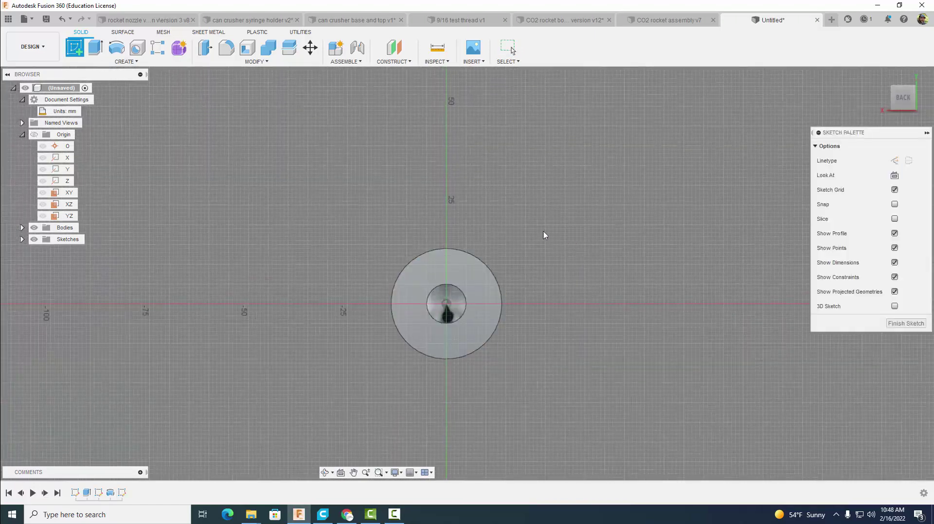
{"action": "key", "text": "c"}
{"action": "scroll", "coordinate": [431, 287], "scroll_direction": "up", "scroll_amount": 3}
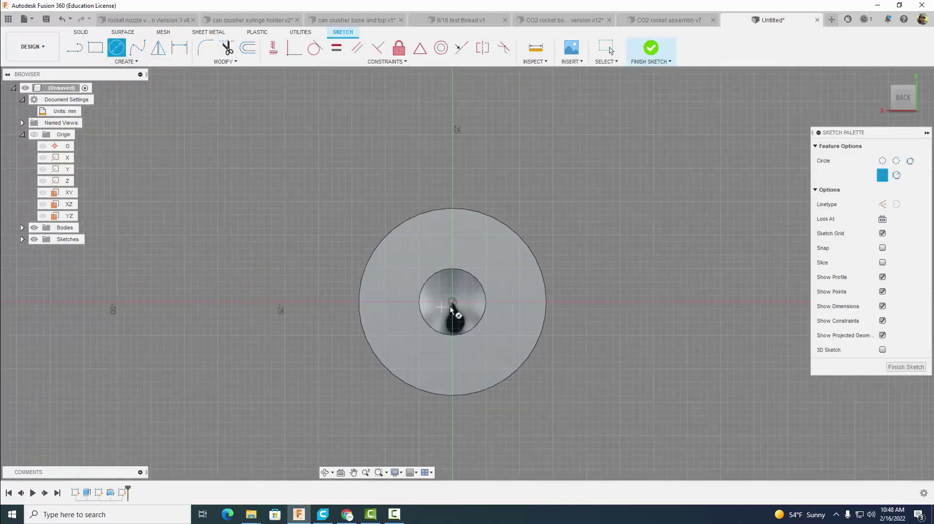
{"action": "left_click", "coordinate": [446, 304]}
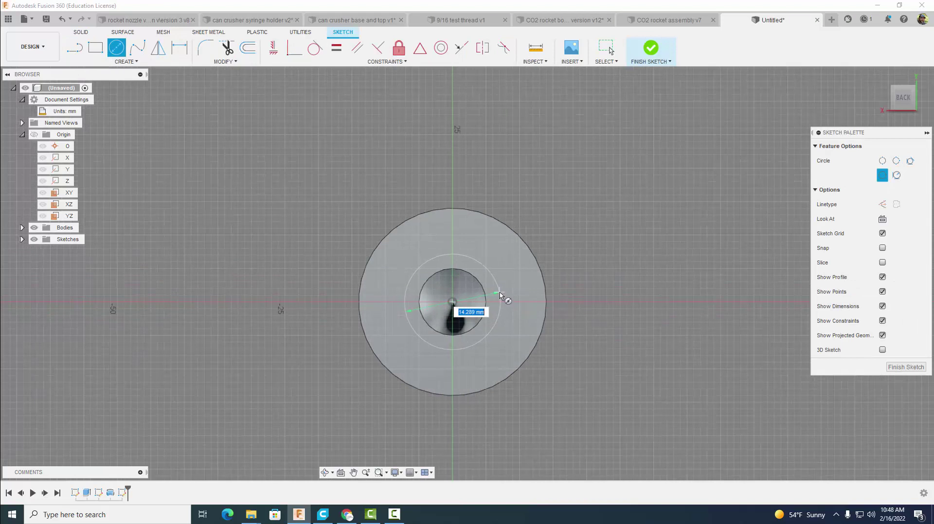
{"action": "type", "text": "16"}
{"action": "key", "text": "Return"}
{"action": "key", "text": "Escape"}
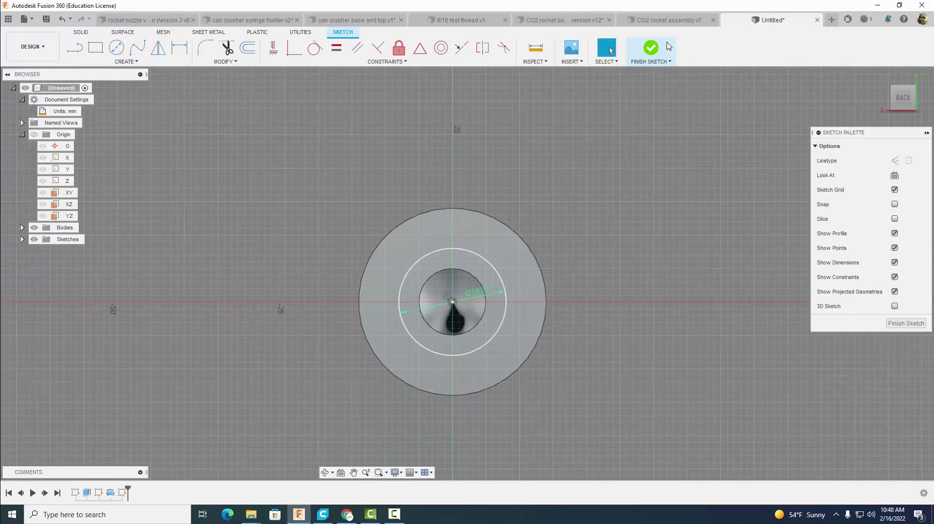
{"action": "left_click", "coordinate": [652, 47]}
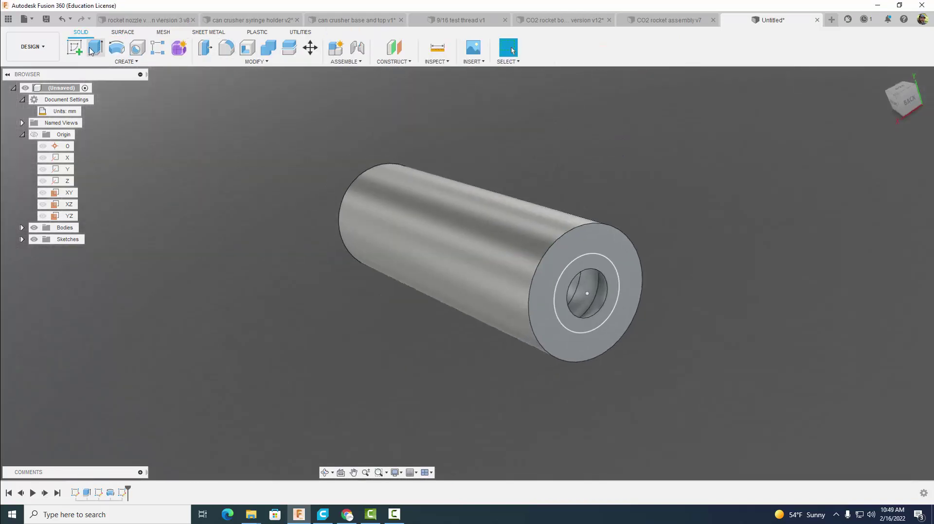
- Extrude the ring between the 16 mm circle and the nozzle opening outward by 10 mm
{"action": "left_click", "coordinate": [91, 51]}
{"action": "left_click", "coordinate": [591, 264]}
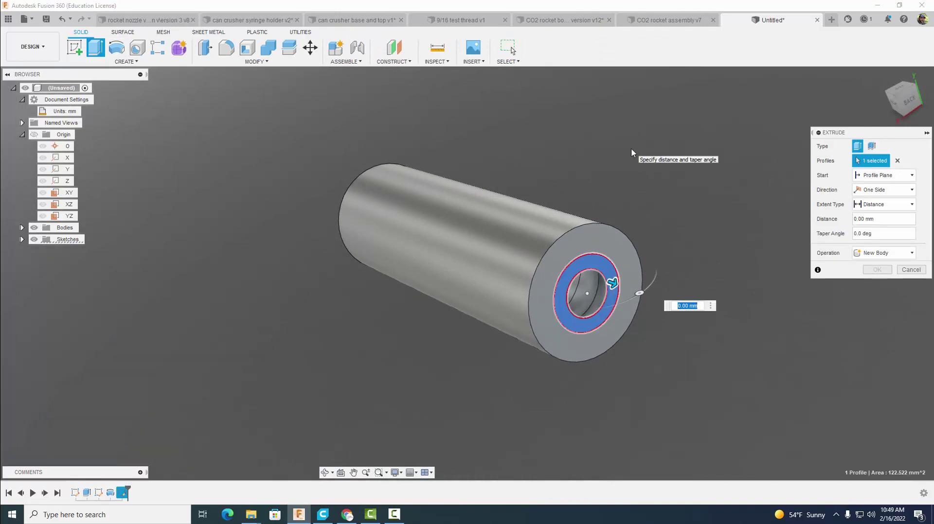
{"action": "type", "text": "10"}
{"action": "key", "text": "Return"}
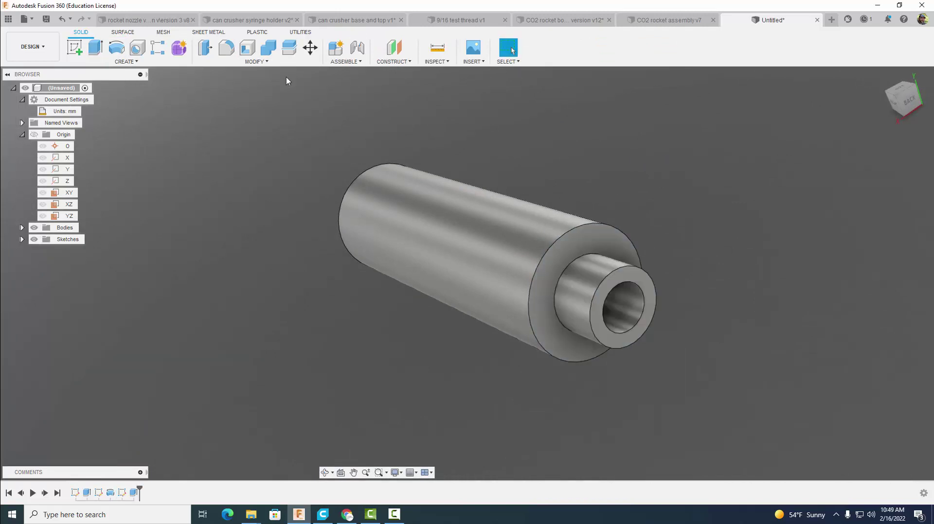
- Add a full-length modeled ISO Metric M16x2 thread, class 6g, right hand, to the outer face of the hollow 16 mm neck
{"action": "left_click", "coordinate": [126, 61]}
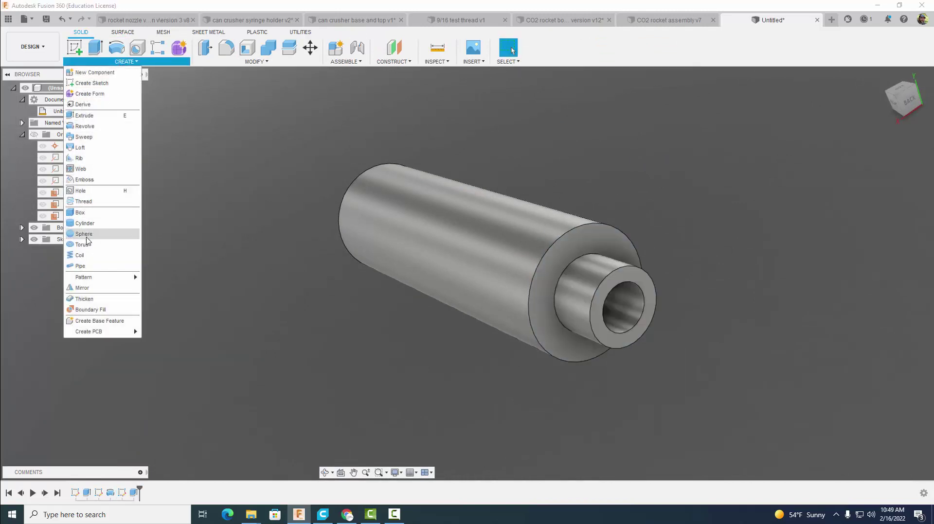
{"action": "left_click", "coordinate": [83, 202]}
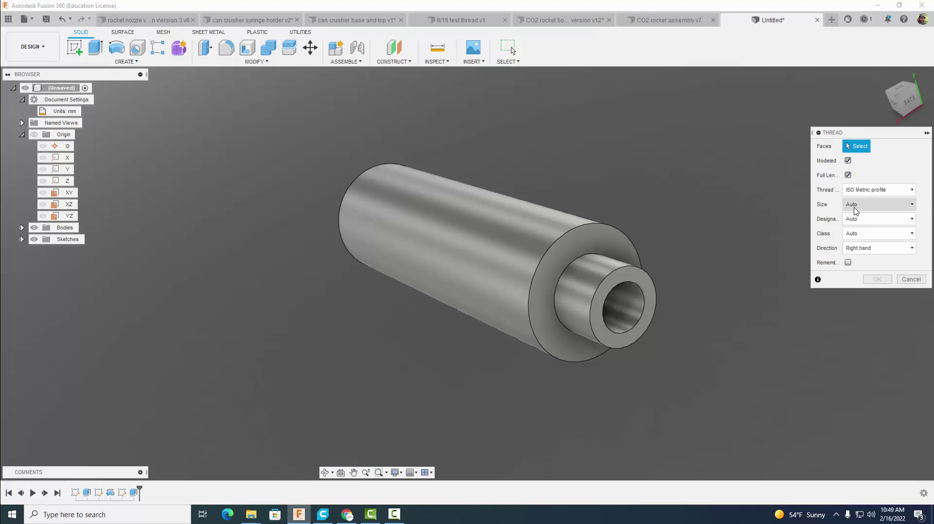
{"action": "left_click", "coordinate": [854, 205]}
{"action": "scroll", "coordinate": [867, 311], "scroll_direction": "down", "scroll_amount": 6}
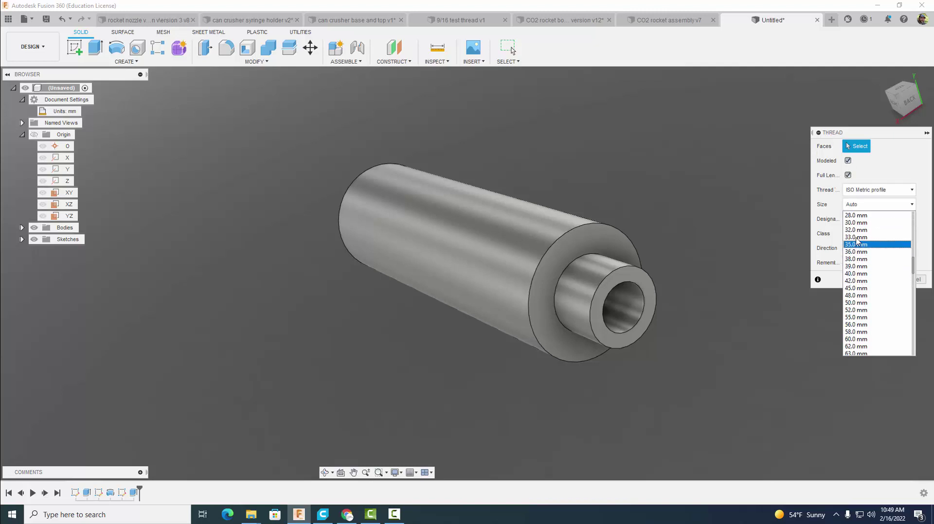
{"action": "scroll", "coordinate": [851, 282], "scroll_direction": "down", "scroll_amount": 3}
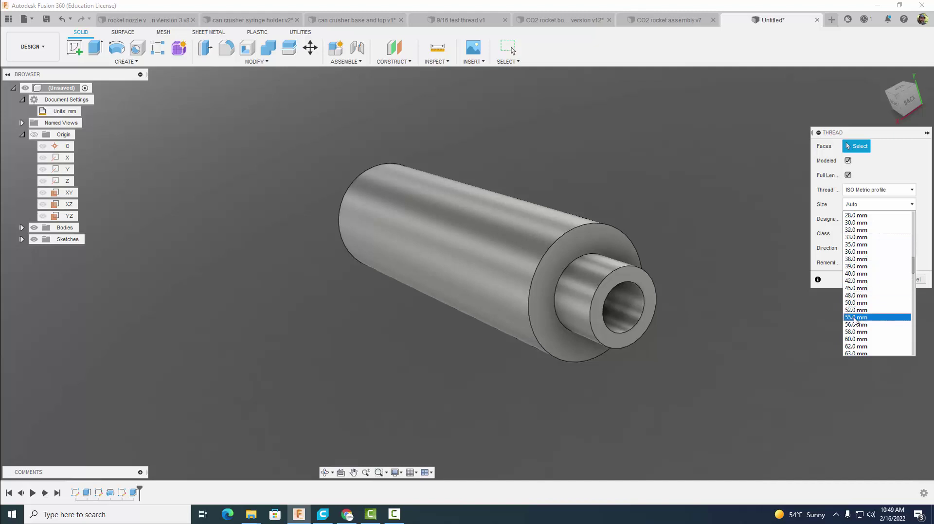
{"action": "left_click", "coordinate": [834, 241]}
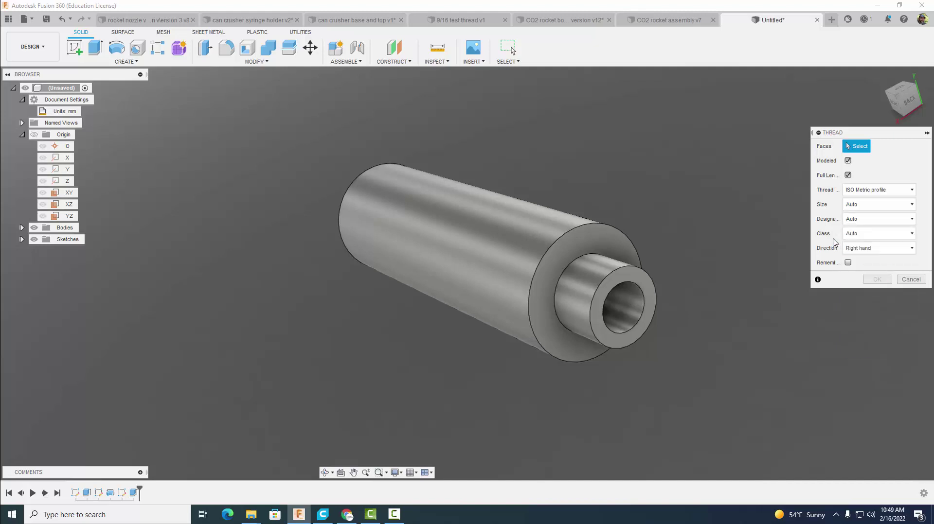
{"action": "left_click", "coordinate": [599, 277]}
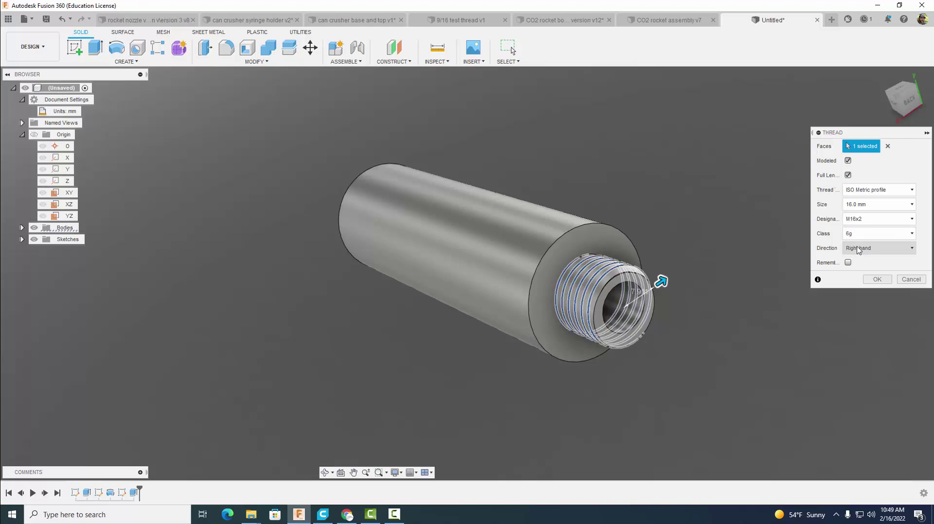
{"action": "left_click", "coordinate": [877, 279]}
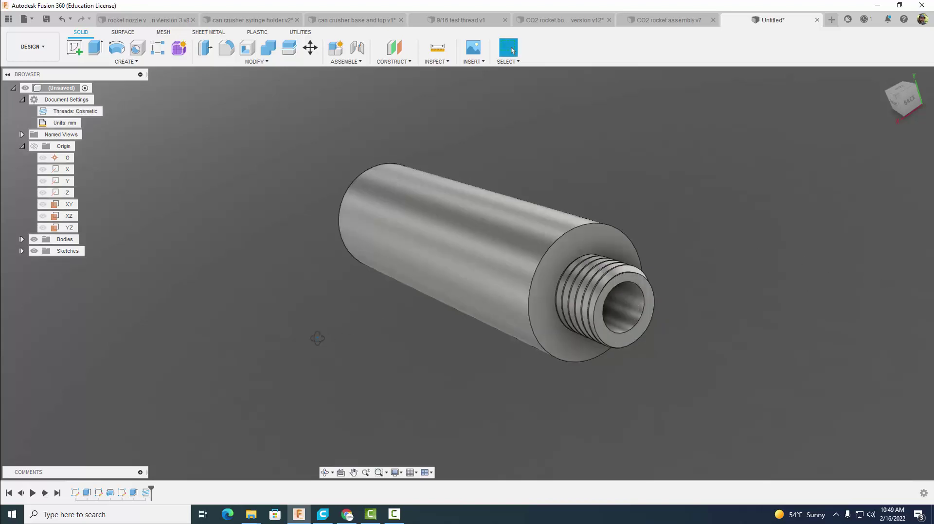
- Sketch a 16 mm diameter circle centred on the origin on the cylinder's closed end face, and finish the sketch
{"action": "middle_click_drag", "start_coordinate": [317, 337], "coordinate": [462, 300], "text": "shift"}
{"action": "left_click", "coordinate": [74, 47]}
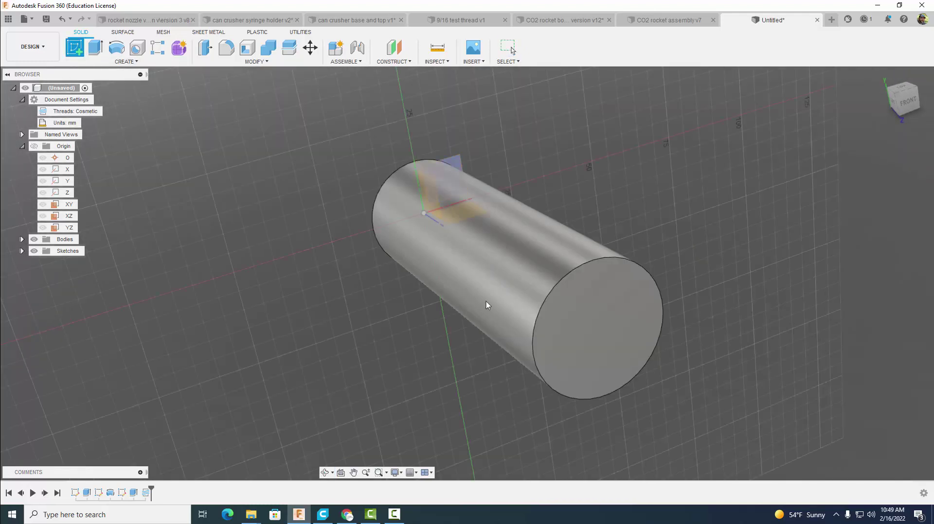
{"action": "left_click", "coordinate": [602, 354]}
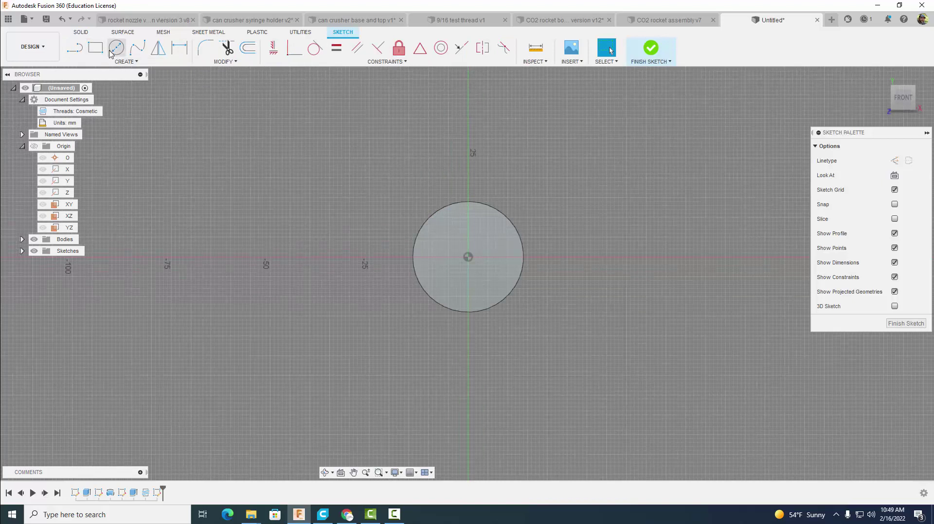
{"action": "key", "text": "c"}
{"action": "left_click", "coordinate": [468, 257]}
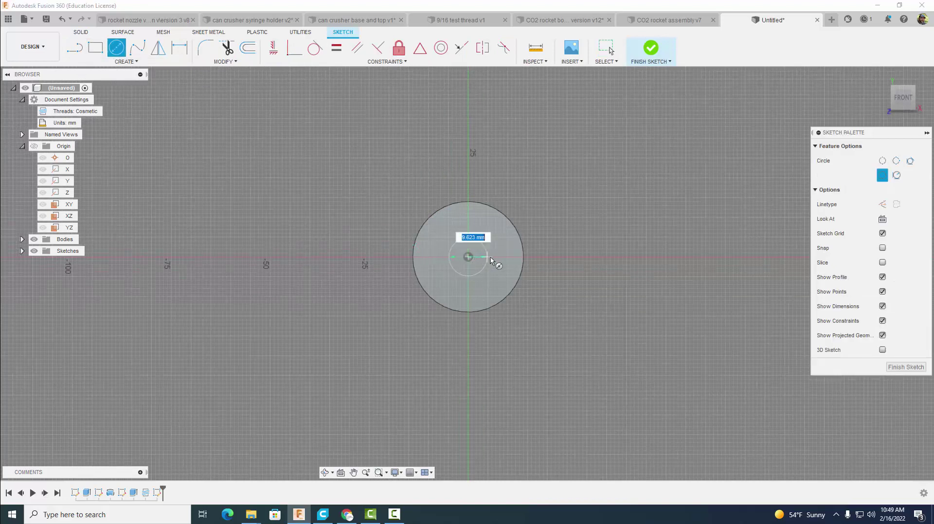
{"action": "type", "text": "16"}
{"action": "key", "text": "Return"}
{"action": "key", "text": "Escape"}
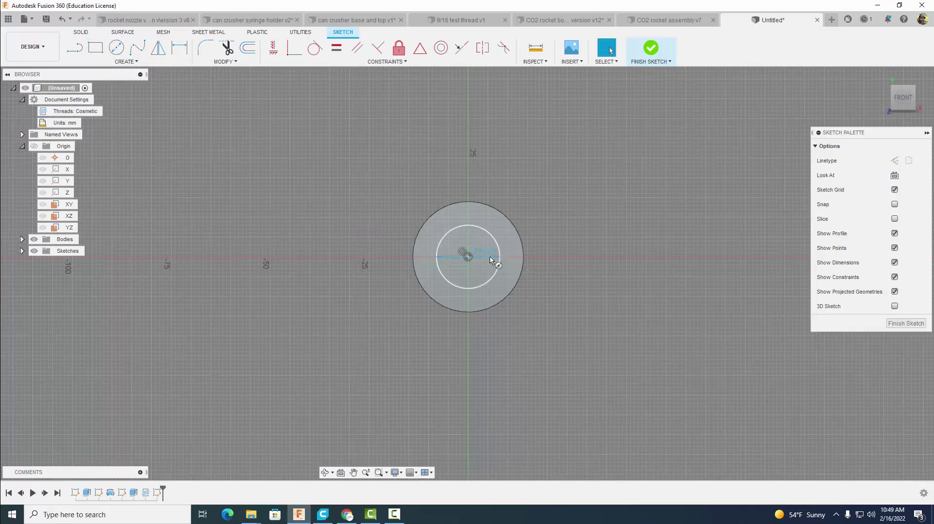
{"action": "left_click", "coordinate": [650, 47]}
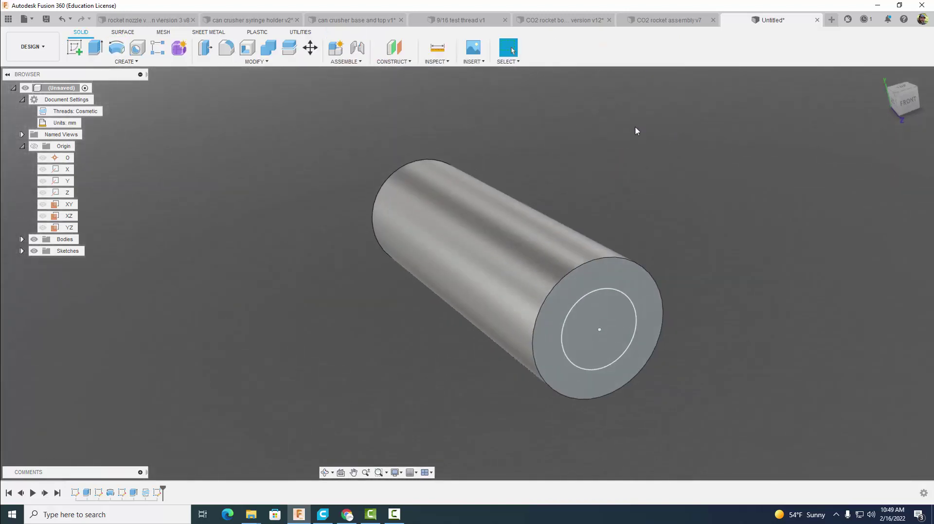
- Extrude the 16 mm circle on the closed end outward by 10 mm
{"action": "left_click", "coordinate": [95, 47]}
{"action": "left_click", "coordinate": [599, 333]}
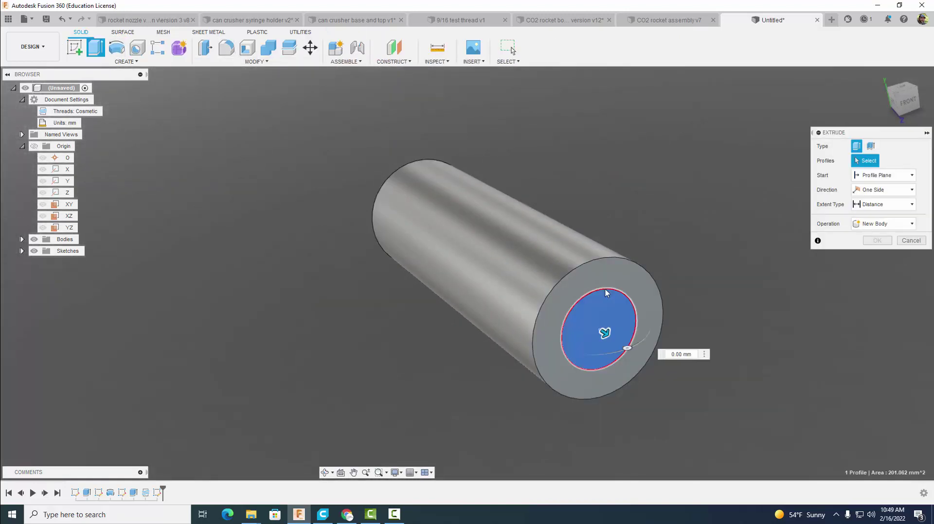
{"action": "type", "text": "10"}
{"action": "key", "text": "Return"}
{"action": "scroll", "coordinate": [640, 173], "scroll_direction": "down", "scroll_amount": 3}
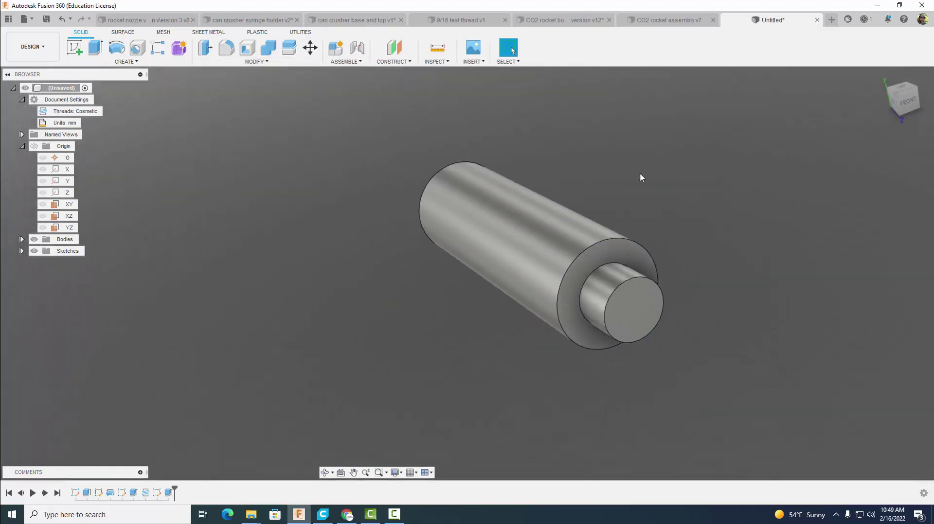
- Add a full-length modeled M16x2 thread, class 6g, right hand, to the solid 16 mm stub on the closed end
{"action": "middle_click_drag", "start_coordinate": [643, 174], "coordinate": [651, 180], "text": "shift"}
{"action": "left_click", "coordinate": [668, 292]}
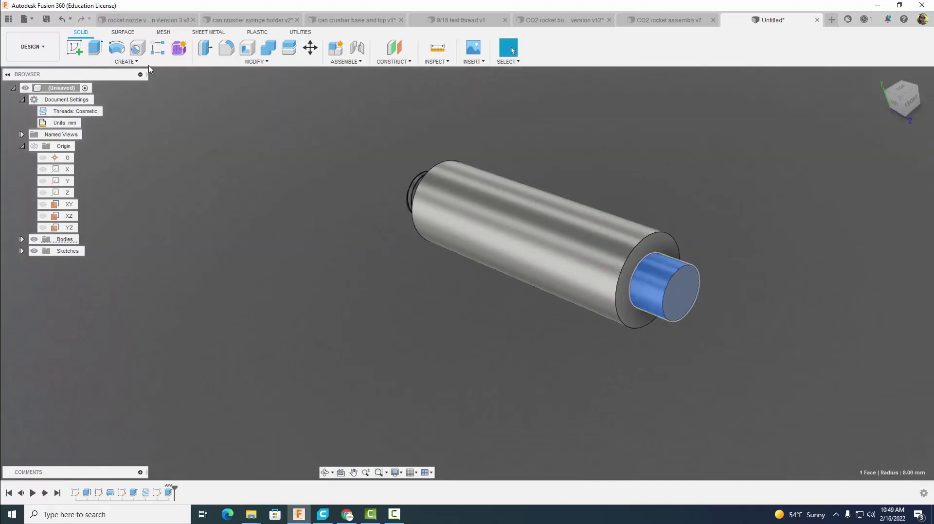
{"action": "left_click", "coordinate": [117, 66]}
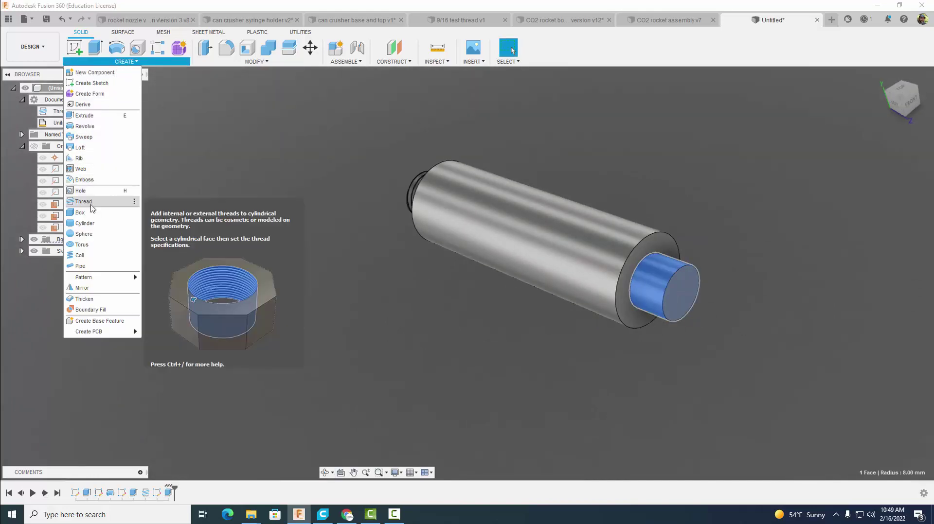
{"action": "left_click", "coordinate": [89, 208]}
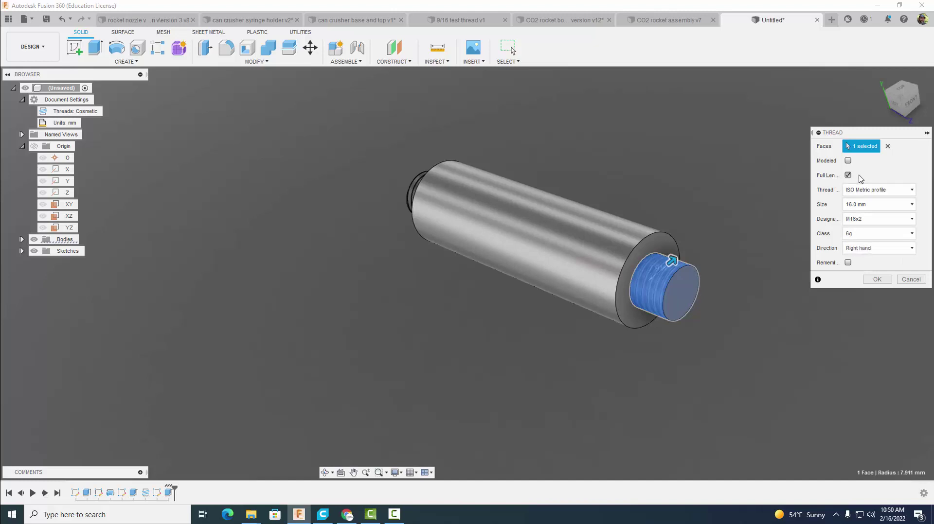
{"action": "left_click", "coordinate": [848, 161]}
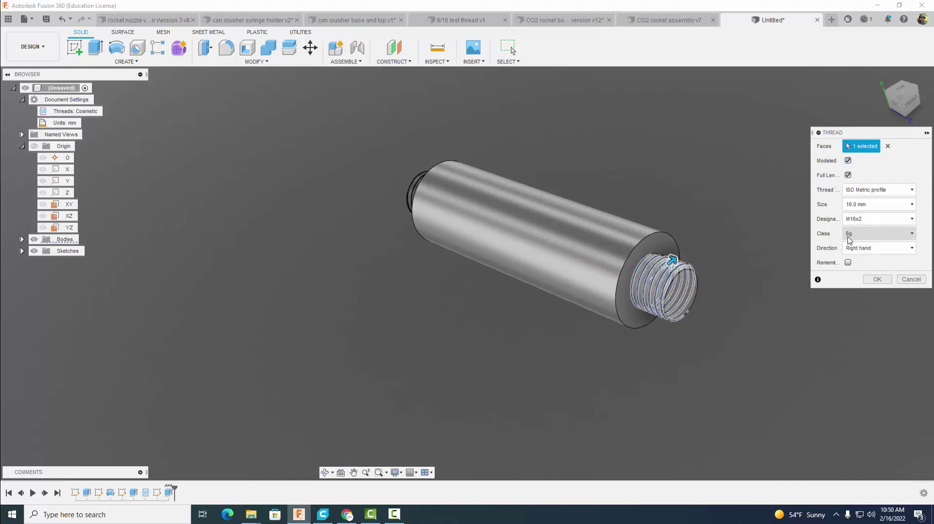
{"action": "left_click", "coordinate": [876, 280]}
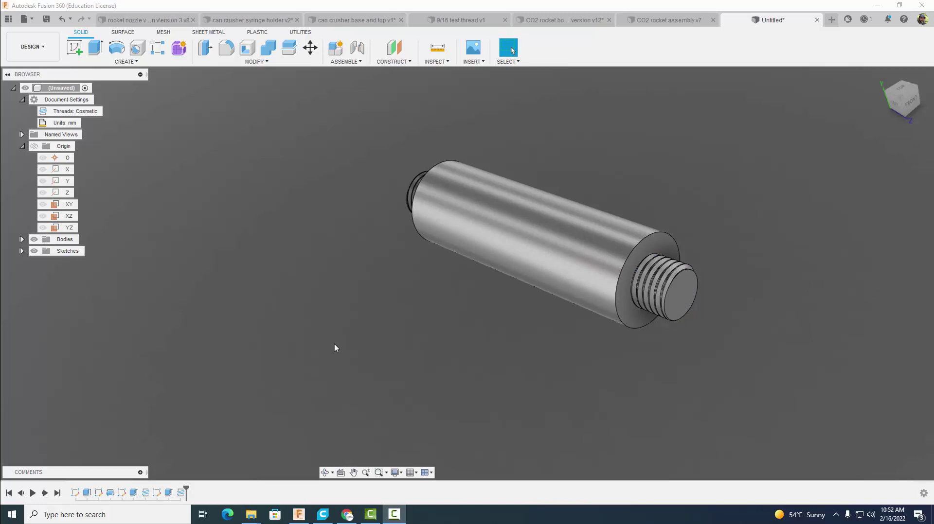
- Use Press Pull to offset the crest face of the solid stub's thread by -0.4 mm
{"action": "scroll", "coordinate": [476, 331], "scroll_direction": "up", "scroll_amount": 2}
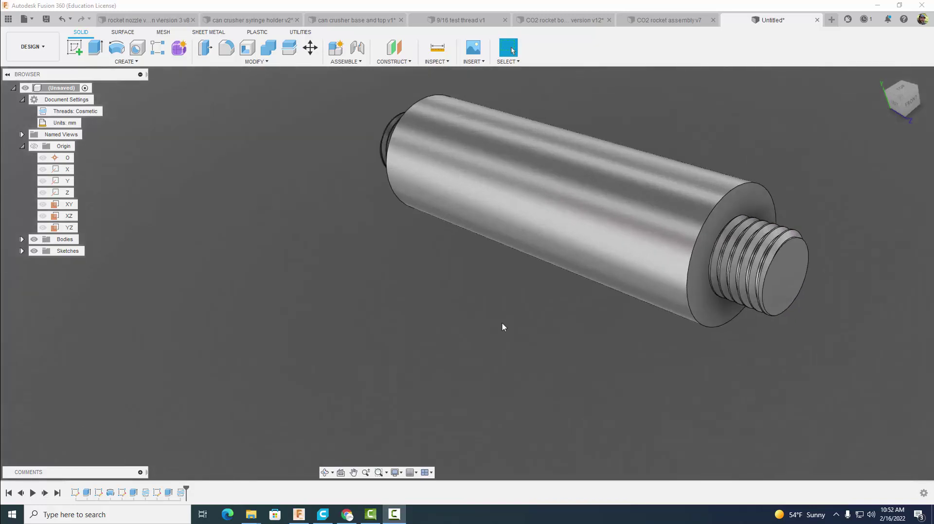
{"action": "middle_click_drag", "start_coordinate": [502, 326], "coordinate": [321, 364]}
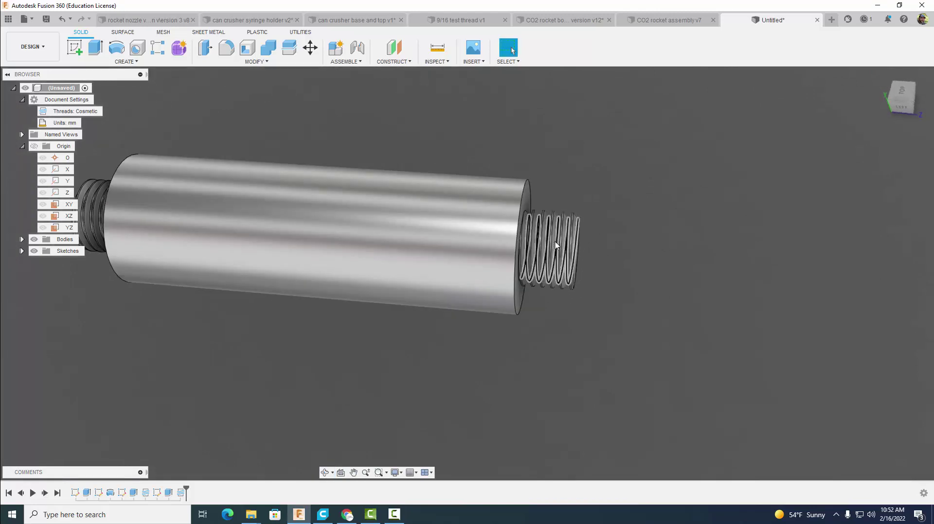
{"action": "scroll", "coordinate": [652, 208], "scroll_direction": "up", "scroll_amount": 2}
{"action": "middle_click_drag", "start_coordinate": [652, 208], "coordinate": [625, 221], "text": "shift"}
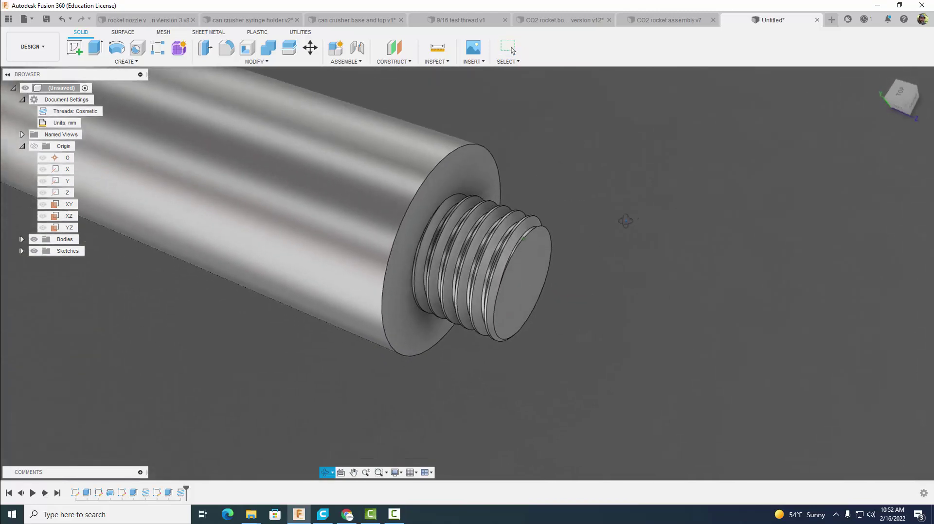
{"action": "scroll", "coordinate": [555, 203], "scroll_direction": "up", "scroll_amount": 2}
{"action": "scroll", "coordinate": [555, 202], "scroll_direction": "down", "scroll_amount": 1}
{"action": "middle_click_drag", "start_coordinate": [555, 203], "coordinate": [693, 205]}
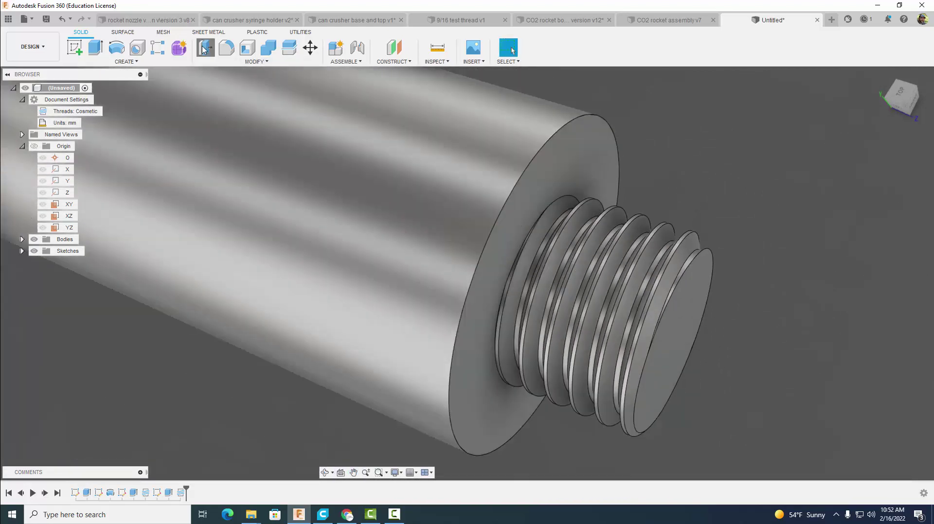
{"action": "left_click", "coordinate": [203, 49]}
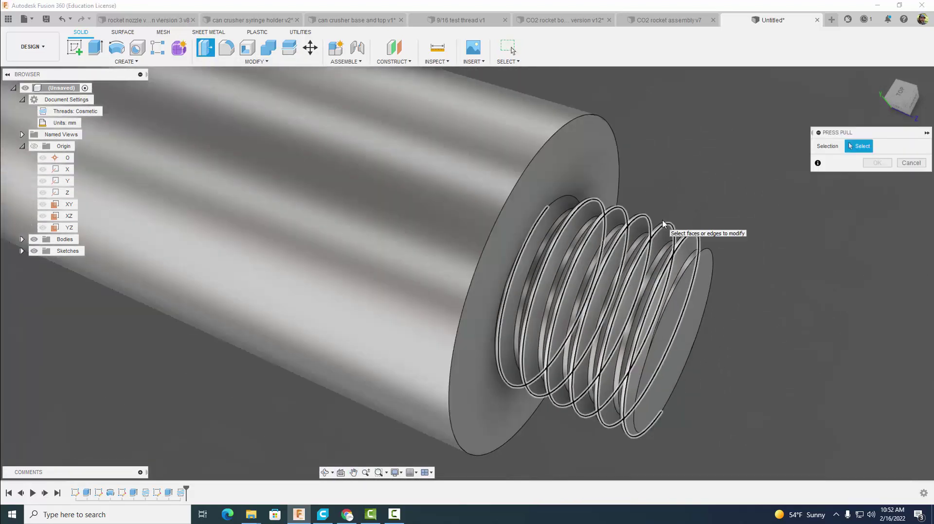
{"action": "scroll", "coordinate": [664, 217], "scroll_direction": "up", "scroll_amount": 4}
{"action": "scroll", "coordinate": [667, 234], "scroll_direction": "up", "scroll_amount": 2}
{"action": "scroll", "coordinate": [673, 254], "scroll_direction": "down", "scroll_amount": 4}
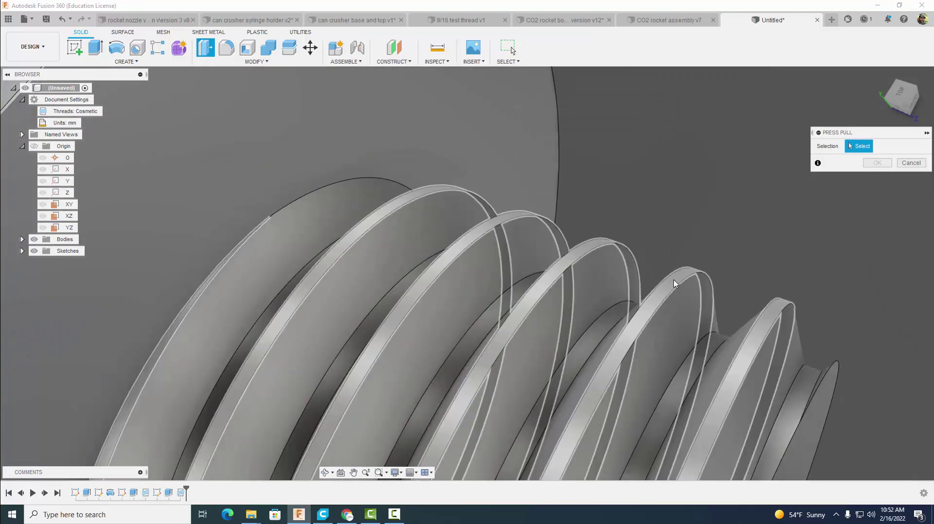
{"action": "left_click", "coordinate": [673, 284]}
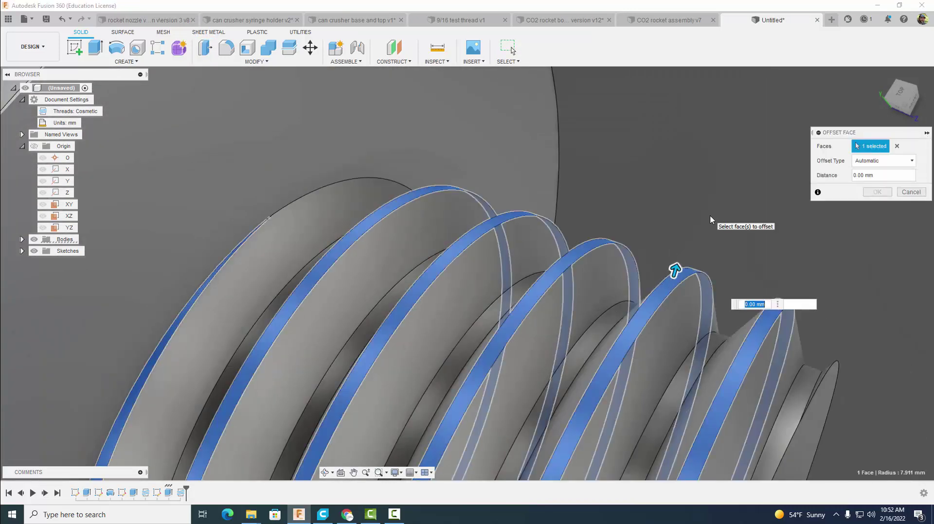
{"action": "type", "text": "-.4"}
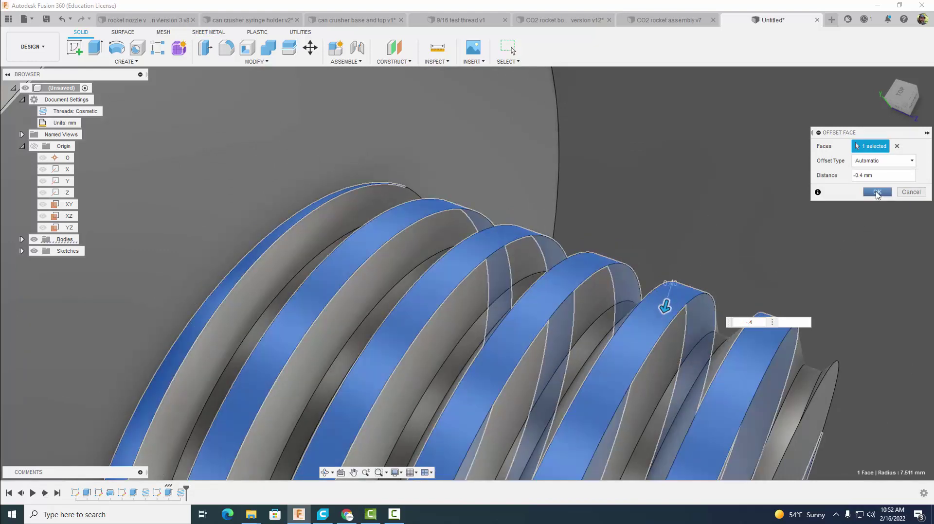
{"action": "left_click", "coordinate": [876, 192]}
- Use Press Pull to offset the end-facing flank of the solid stub's thread by -0.4 mm
{"action": "scroll", "coordinate": [761, 214], "scroll_direction": "down", "scroll_amount": 6}
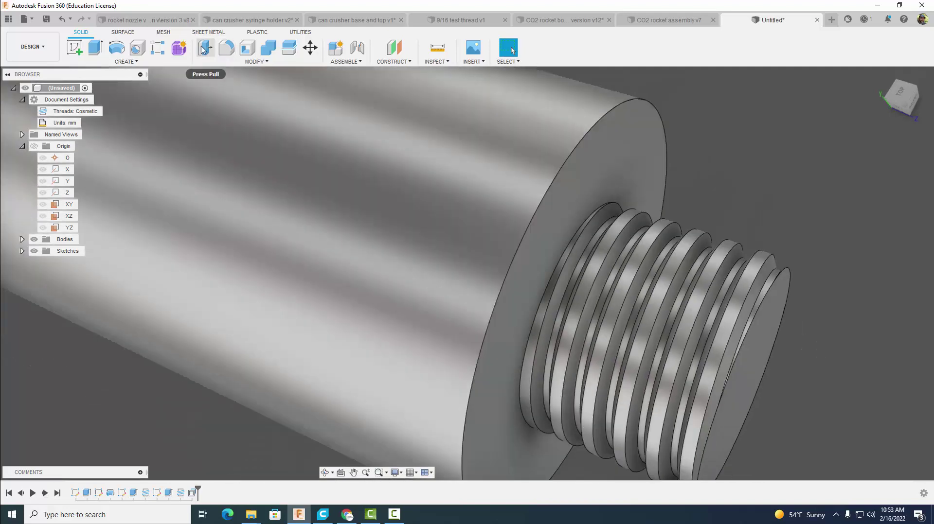
{"action": "left_click", "coordinate": [203, 49]}
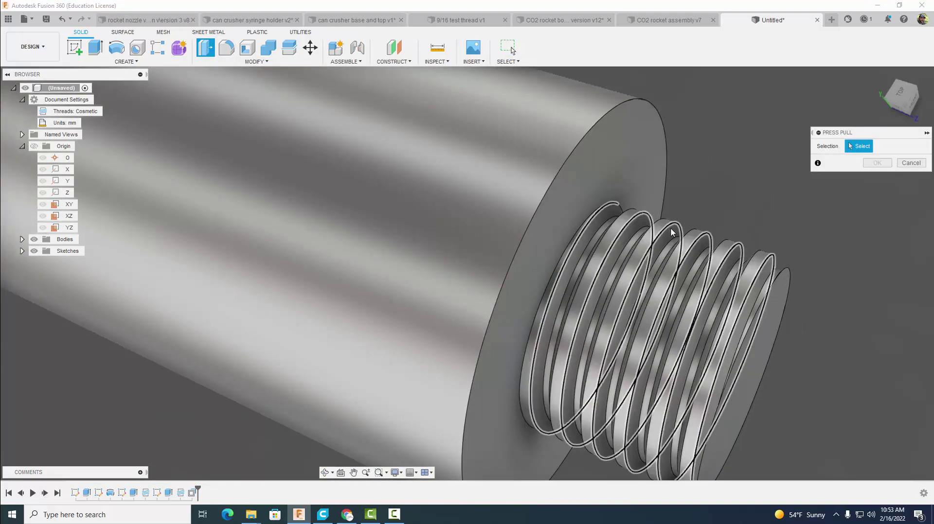
{"action": "scroll", "coordinate": [671, 233], "scroll_direction": "up", "scroll_amount": 6}
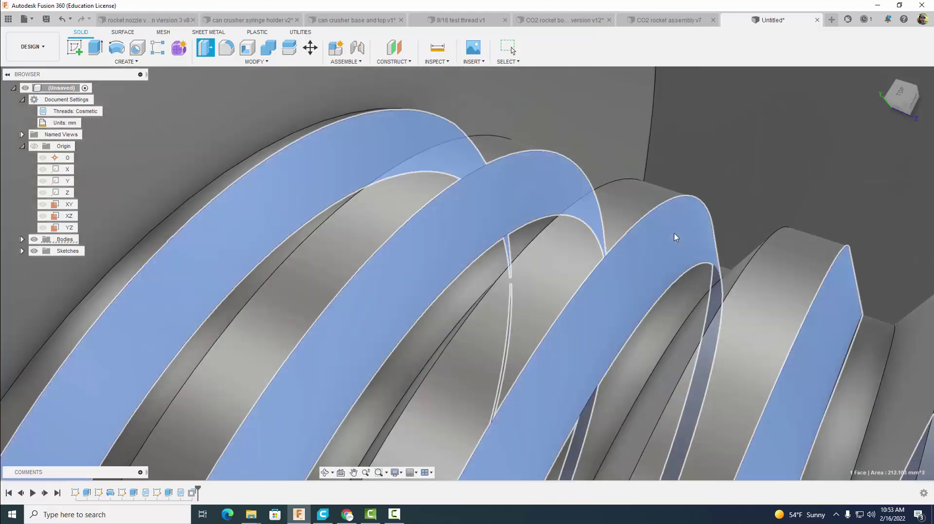
{"action": "left_click", "coordinate": [677, 235]}
{"action": "type", "text": "-.4"}
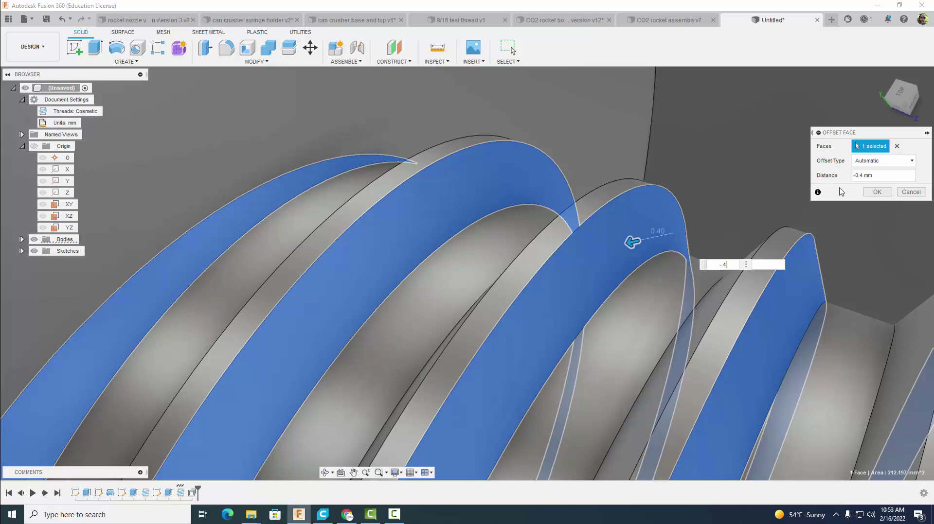
{"action": "left_click", "coordinate": [875, 192]}
{"action": "scroll", "coordinate": [778, 186], "scroll_direction": "down", "scroll_amount": 5}
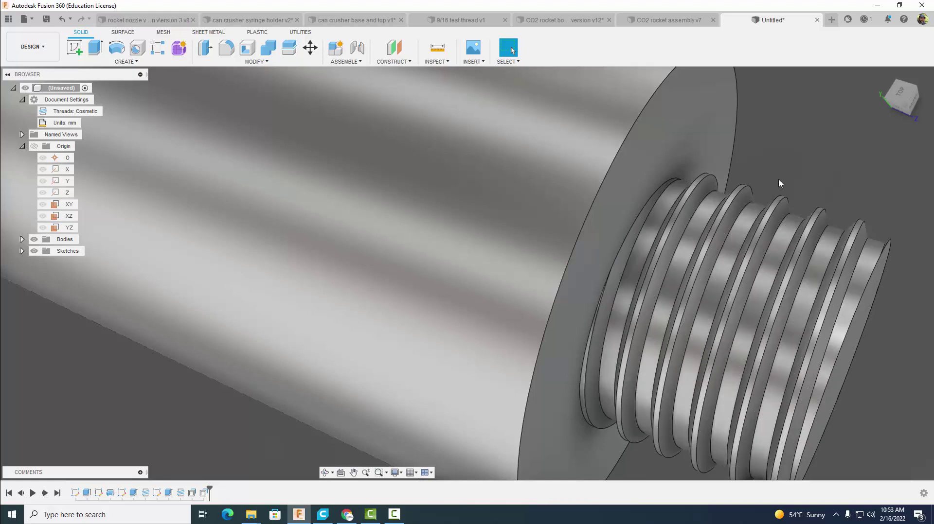
{"action": "scroll", "coordinate": [778, 179], "scroll_direction": "down", "scroll_amount": 3}
{"action": "scroll", "coordinate": [779, 181], "scroll_direction": "down", "scroll_amount": 2}
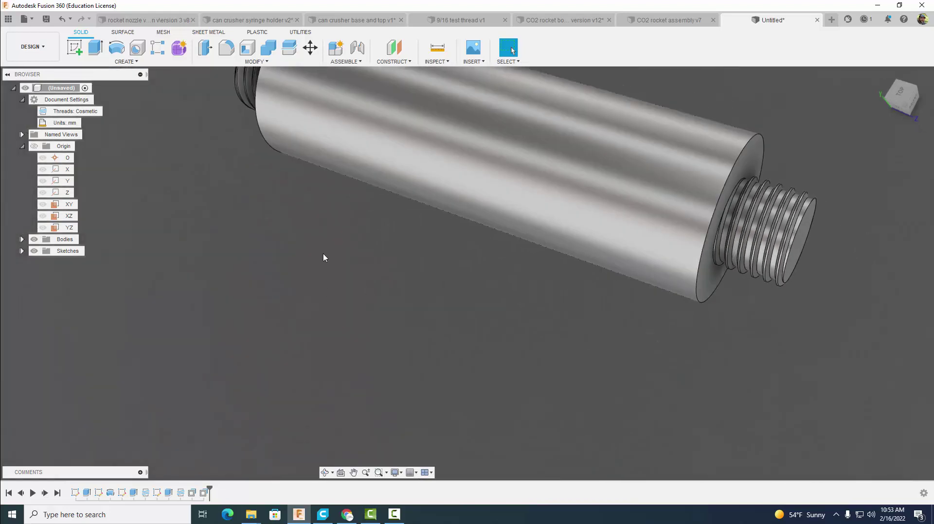
- Use Press Pull to offset the crest face of the hollow neck's thread by -0.4 mm
{"action": "middle_click_drag", "start_coordinate": [325, 258], "coordinate": [485, 281], "text": "shift"}
{"action": "scroll", "coordinate": [522, 233], "scroll_direction": "up", "scroll_amount": 5}
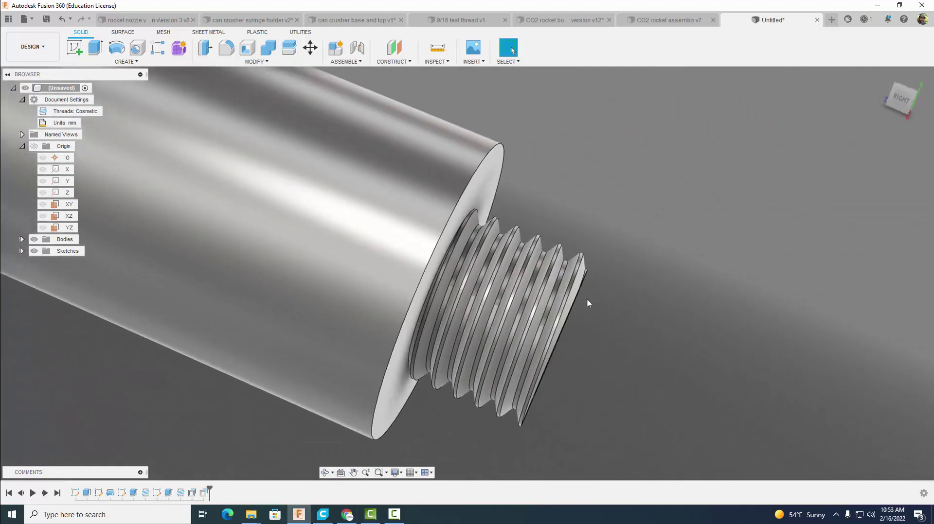
{"action": "scroll", "coordinate": [587, 304], "scroll_direction": "up", "scroll_amount": 3}
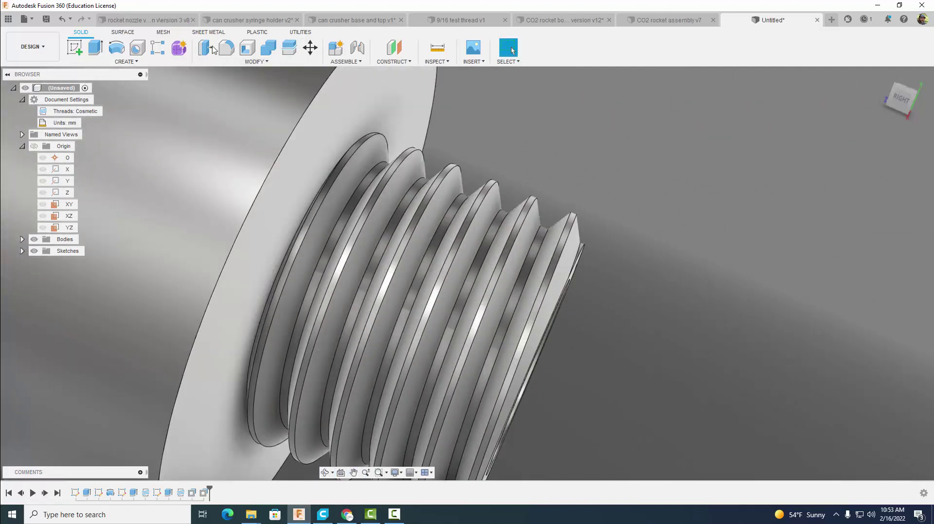
{"action": "left_click", "coordinate": [205, 48]}
{"action": "scroll", "coordinate": [503, 284], "scroll_direction": "up", "scroll_amount": 5}
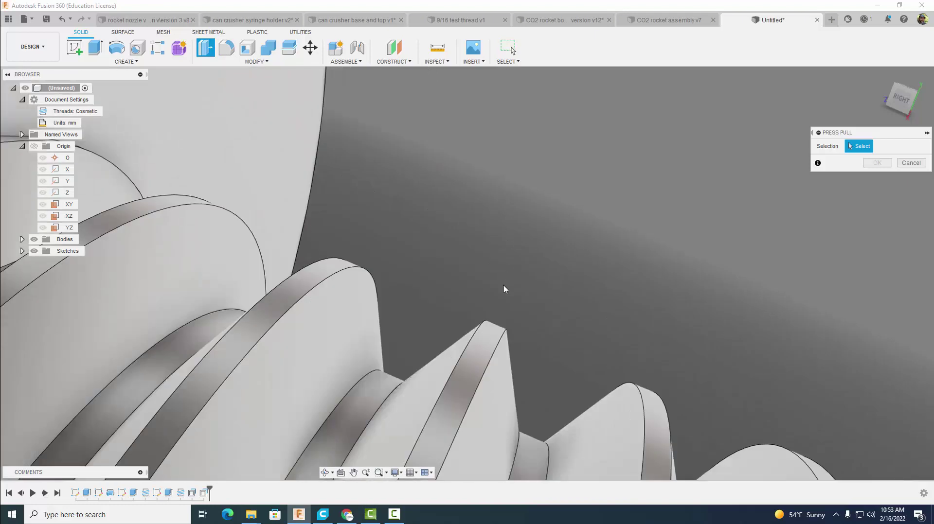
{"action": "left_click", "coordinate": [491, 334]}
{"action": "left_click", "coordinate": [491, 334]}
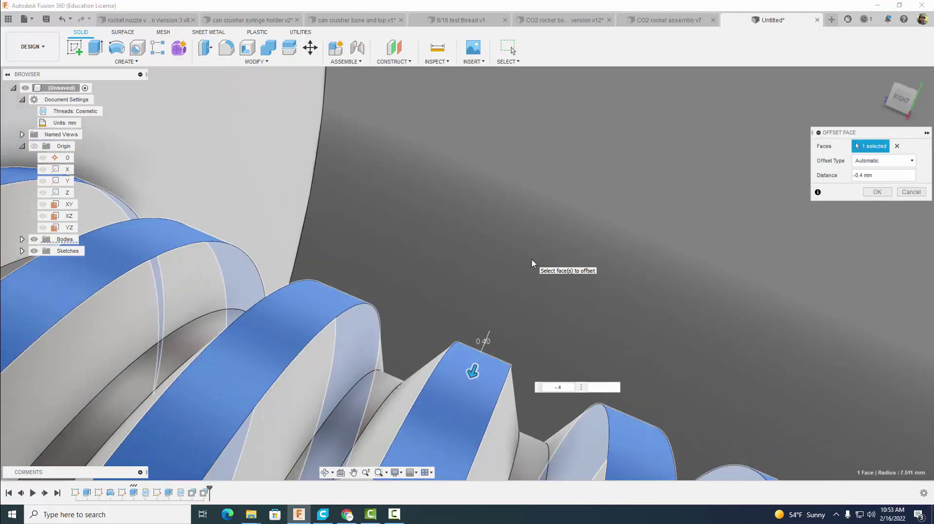
{"action": "left_click", "coordinate": [876, 192]}
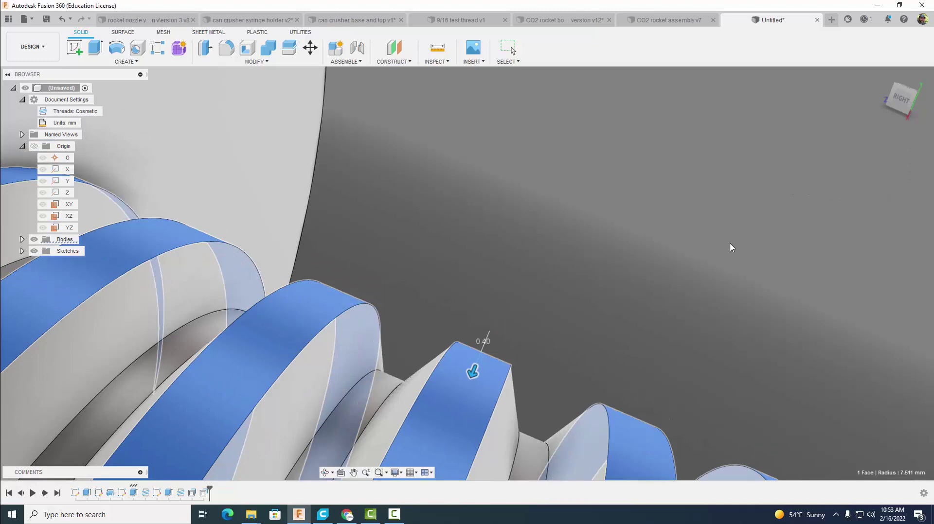
{"action": "key", "text": "Escape"}
- Use Press Pull to offset the end-facing flank of the hollow neck's thread by -0.4 mm
{"action": "scroll", "coordinate": [744, 273], "scroll_direction": "down", "scroll_amount": 3}
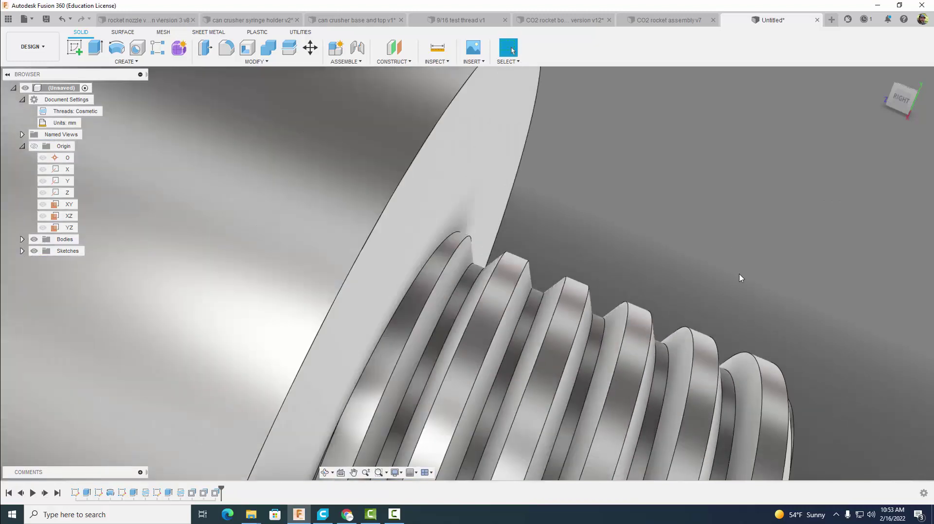
{"action": "middle_click_drag", "start_coordinate": [730, 273], "coordinate": [652, 245], "text": "shift"}
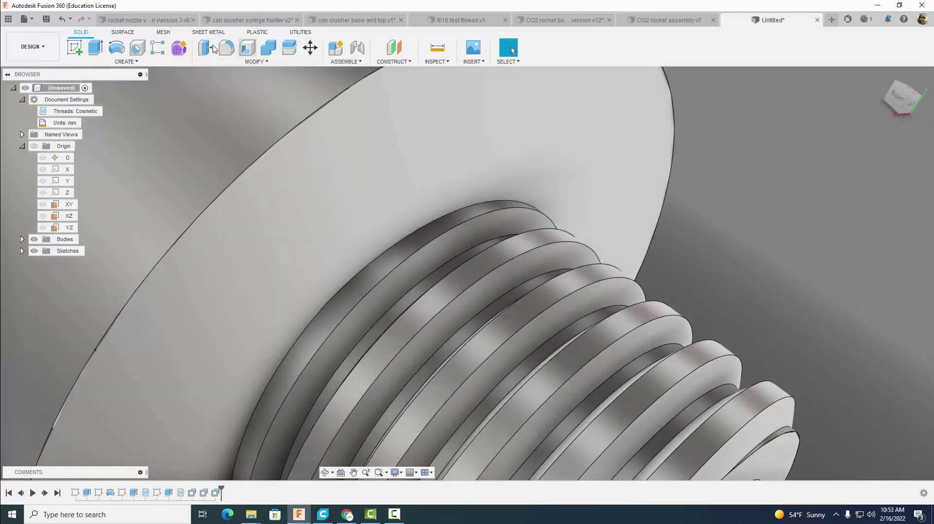
{"action": "left_click", "coordinate": [205, 48]}
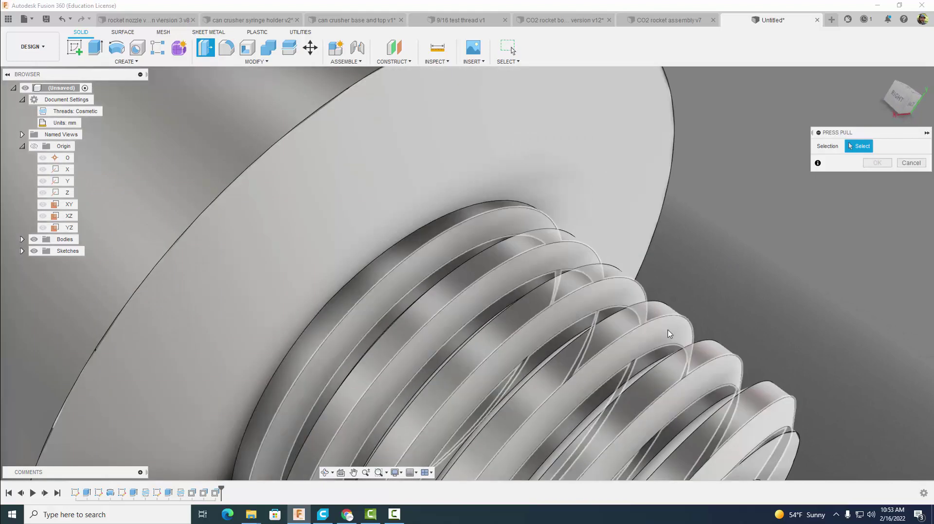
{"action": "left_click", "coordinate": [669, 333]}
{"action": "type", "text": "-"}
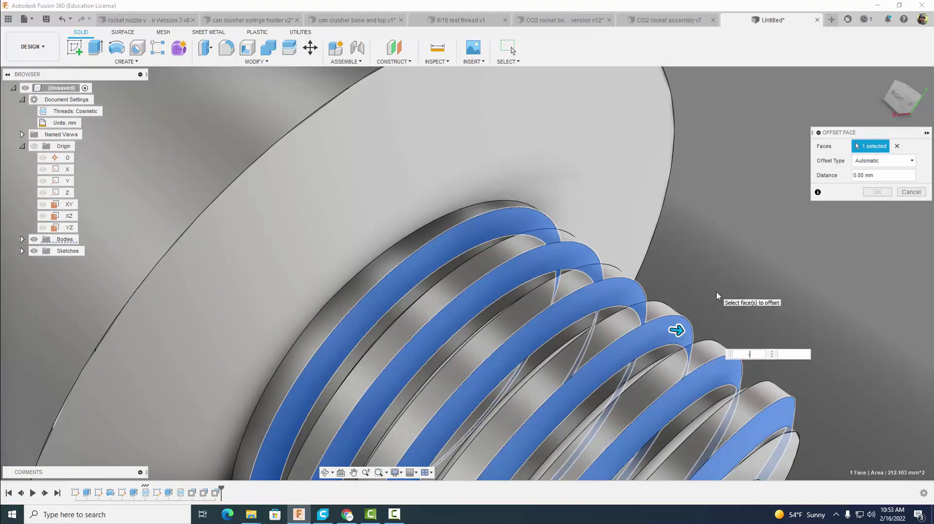
{"action": "type", "text": ".4"}
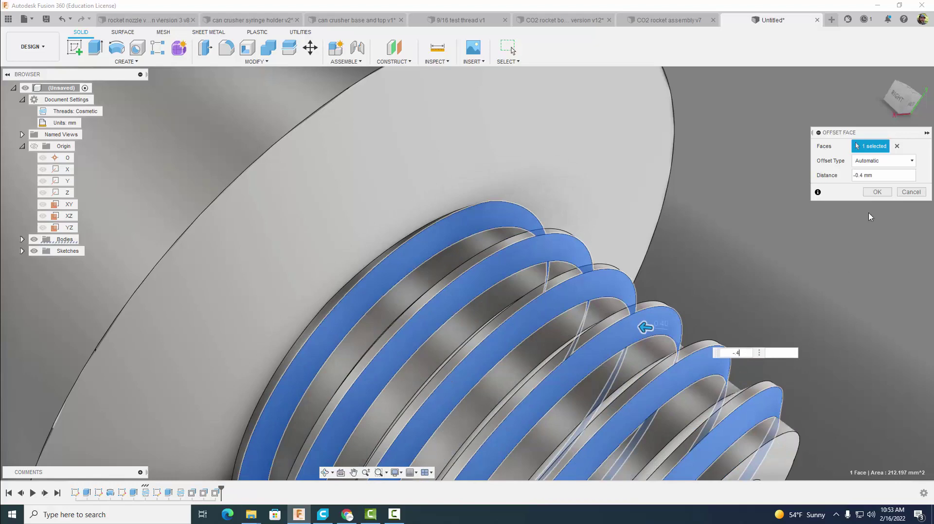
{"action": "left_click", "coordinate": [877, 193]}
- Split the rocket body lengthwise into two halves with the YZ origin plane as the splitting tool
{"action": "scroll", "coordinate": [778, 249], "scroll_direction": "down", "scroll_amount": 5}
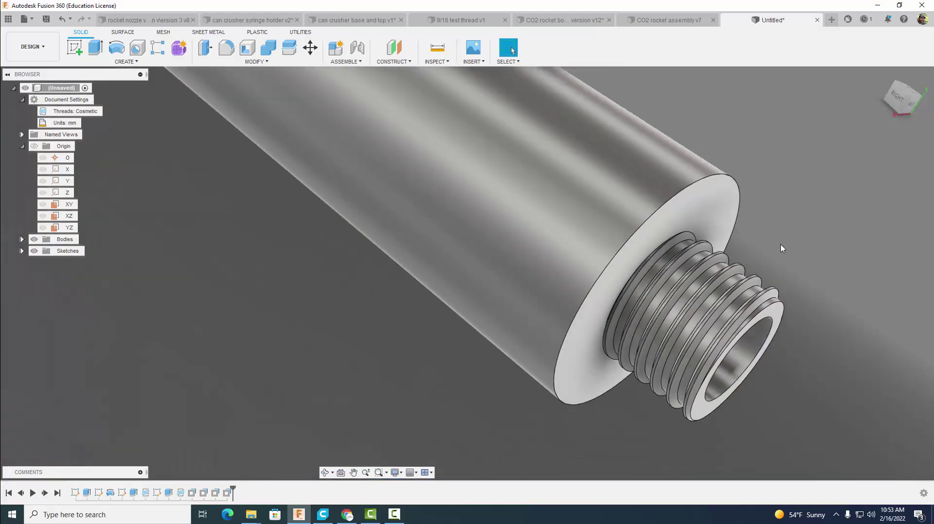
{"action": "middle_click_drag", "start_coordinate": [796, 235], "coordinate": [673, 272], "text": "shift"}
{"action": "scroll", "coordinate": [650, 413], "scroll_direction": "down", "scroll_amount": 8}
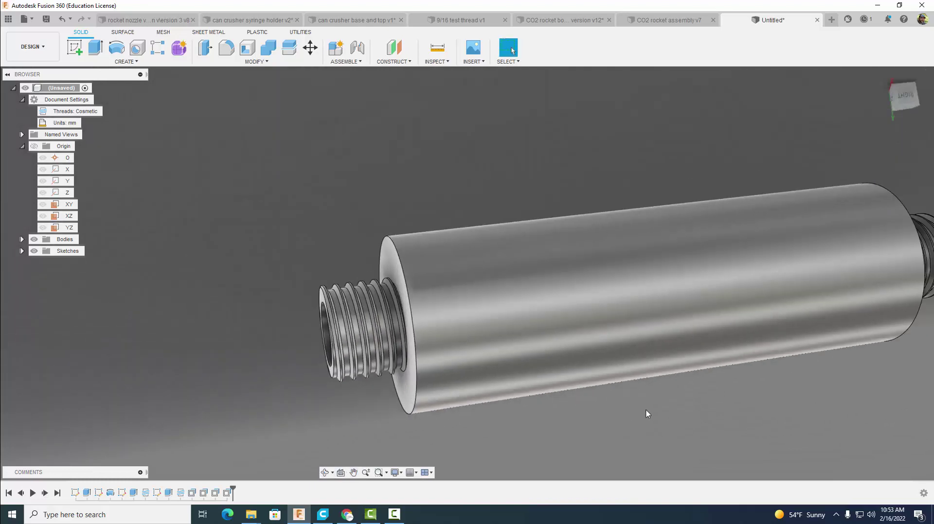
{"action": "middle_click_drag", "start_coordinate": [650, 412], "coordinate": [657, 380], "text": "shift"}
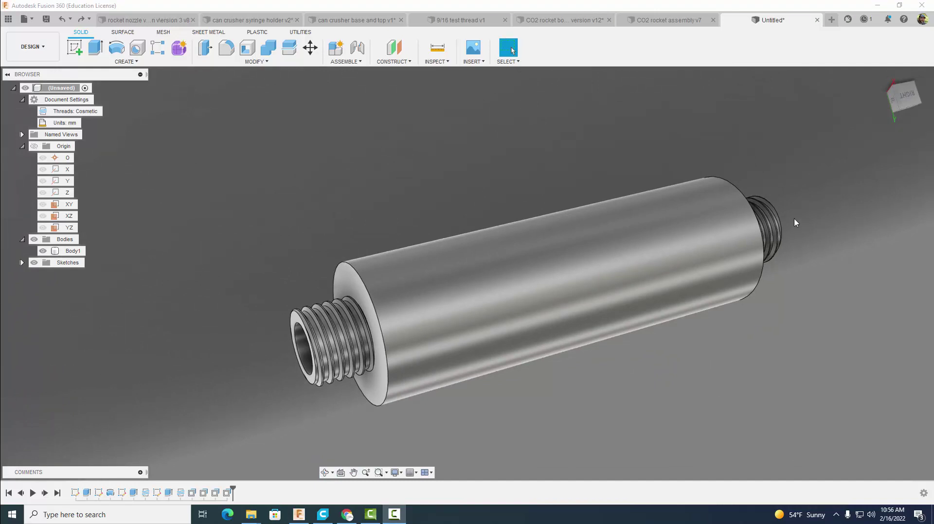
{"action": "left_click", "coordinate": [510, 271]}
{"action": "left_click", "coordinate": [421, 202]}
{"action": "left_click", "coordinate": [289, 47]}
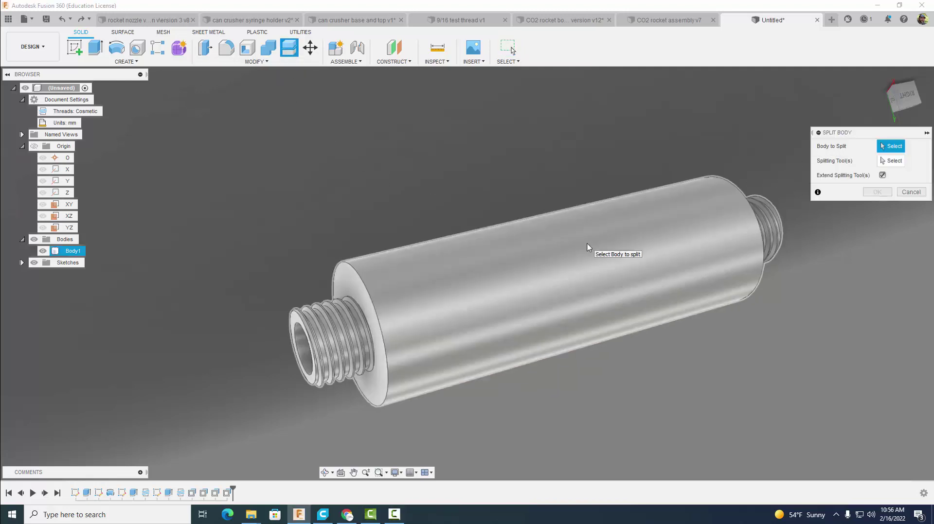
{"action": "left_click", "coordinate": [588, 247]}
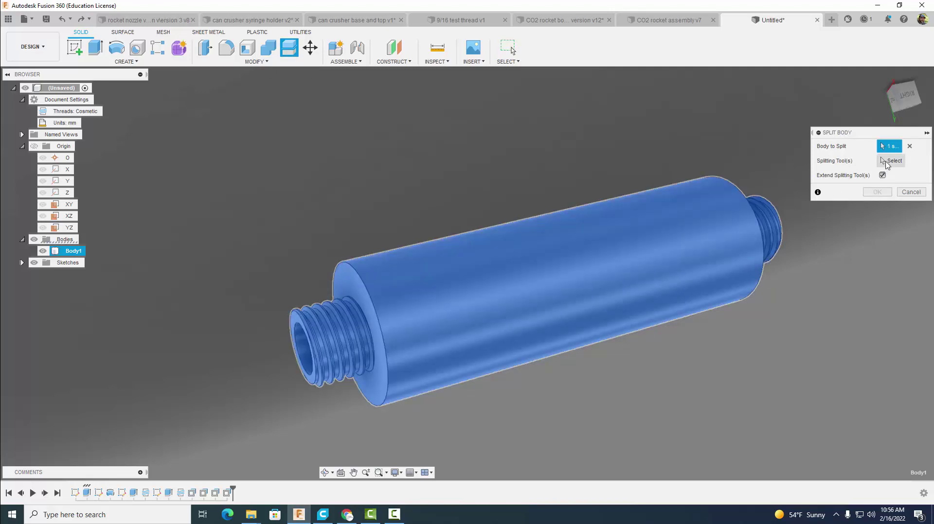
{"action": "left_click", "coordinate": [890, 161]}
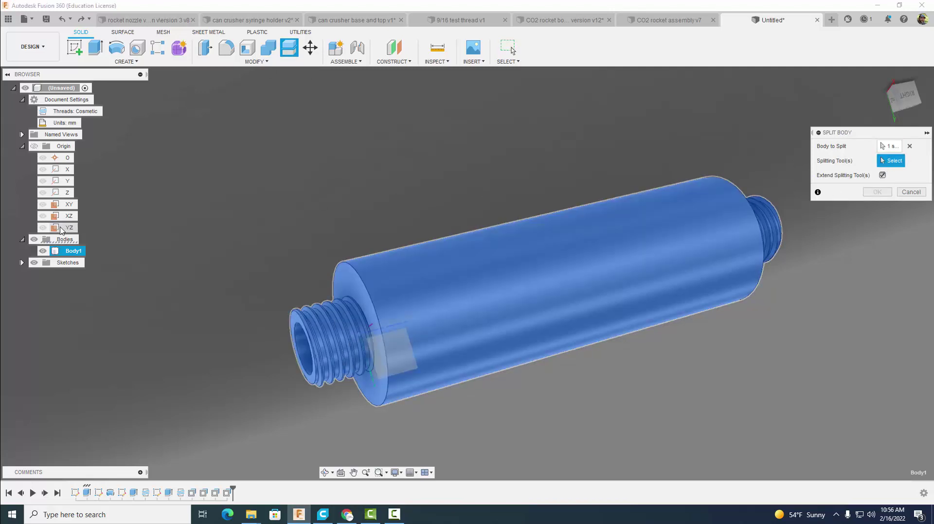
{"action": "left_click", "coordinate": [62, 229]}
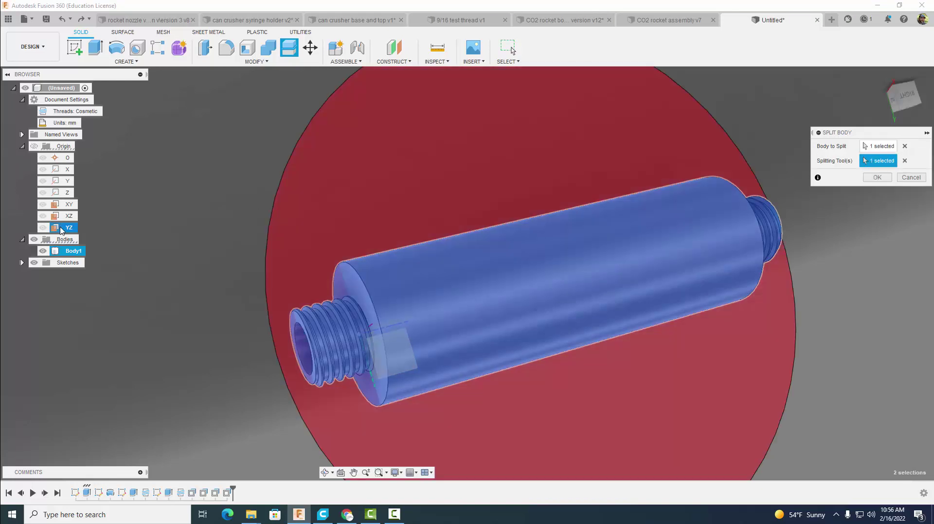
{"action": "middle_click_drag", "start_coordinate": [165, 228], "coordinate": [198, 255], "text": "shift"}
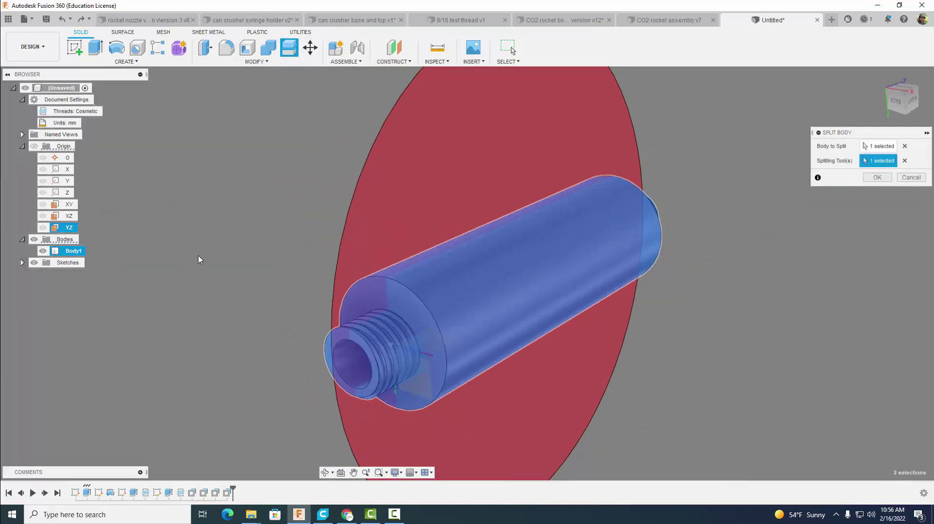
{"action": "left_click", "coordinate": [874, 180]}
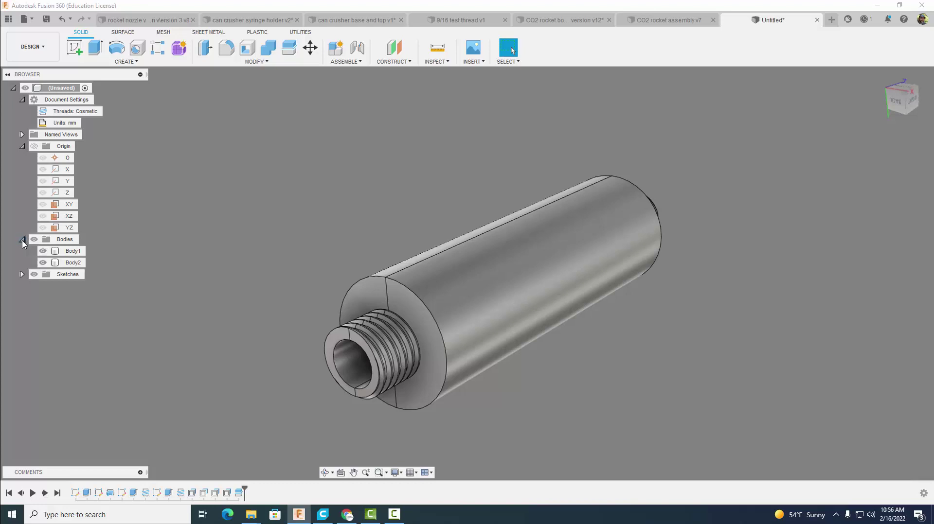
- Hide and show each half of the split body in turn to examine the inner cavity and threaded ends
{"action": "left_click", "coordinate": [62, 252]}
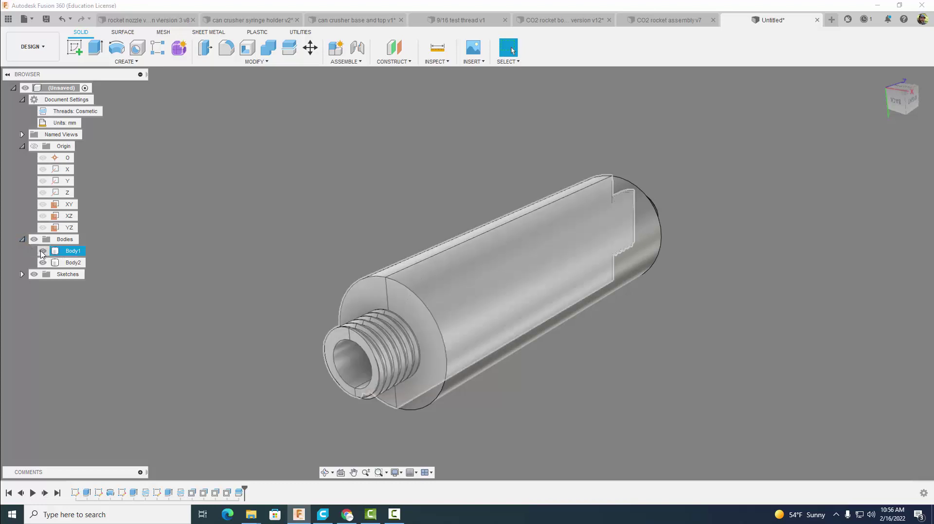
{"action": "left_click", "coordinate": [43, 263]}
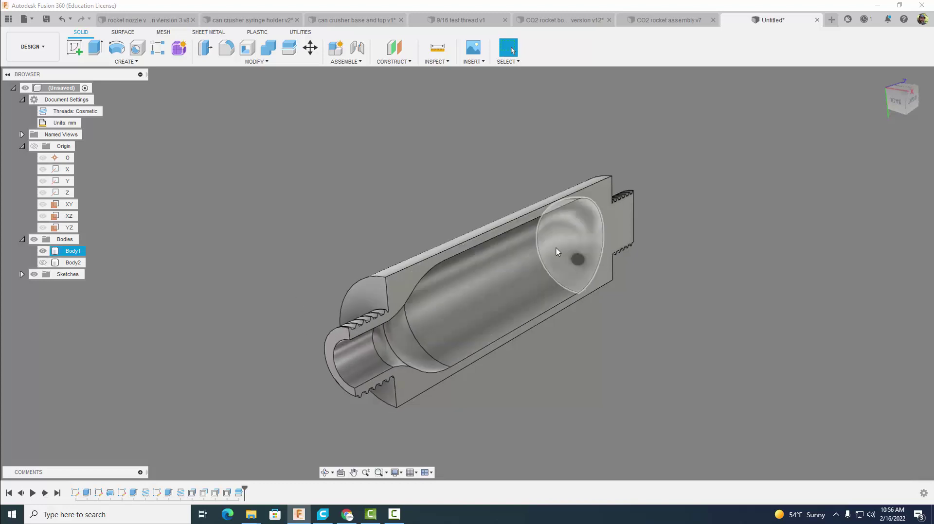
{"action": "left_click", "coordinate": [42, 262]}
{"action": "left_click", "coordinate": [43, 252]}
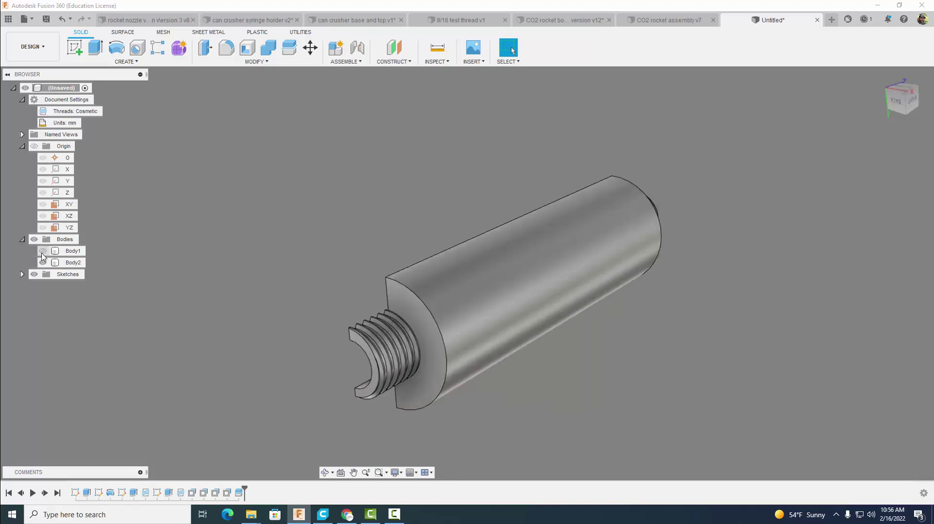
{"action": "left_click", "coordinate": [43, 251]}
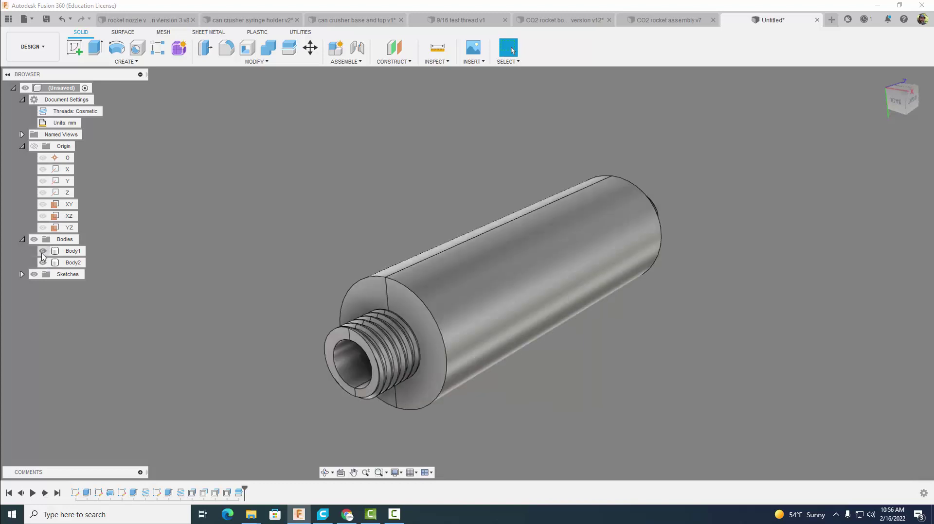
{"action": "left_click", "coordinate": [42, 264]}
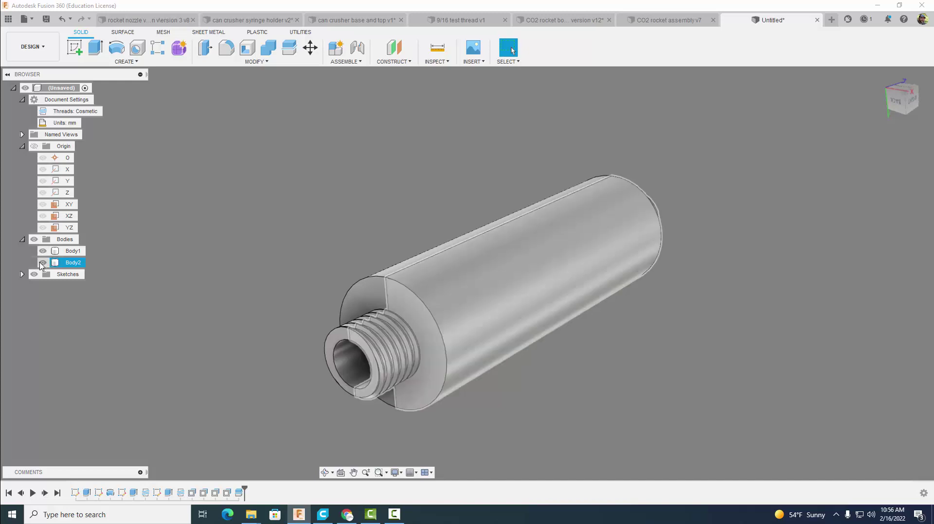
{"action": "left_click", "coordinate": [64, 263]}
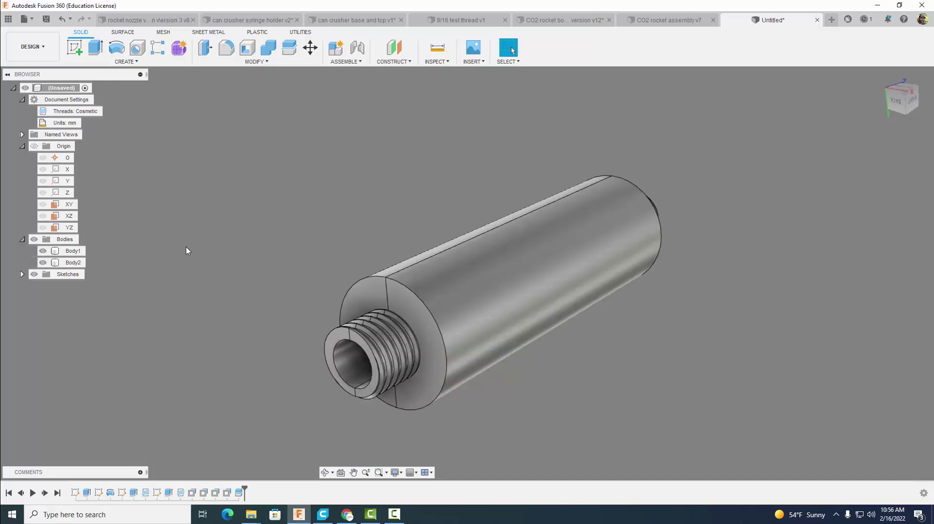
{"action": "right_click", "coordinate": [71, 265]}
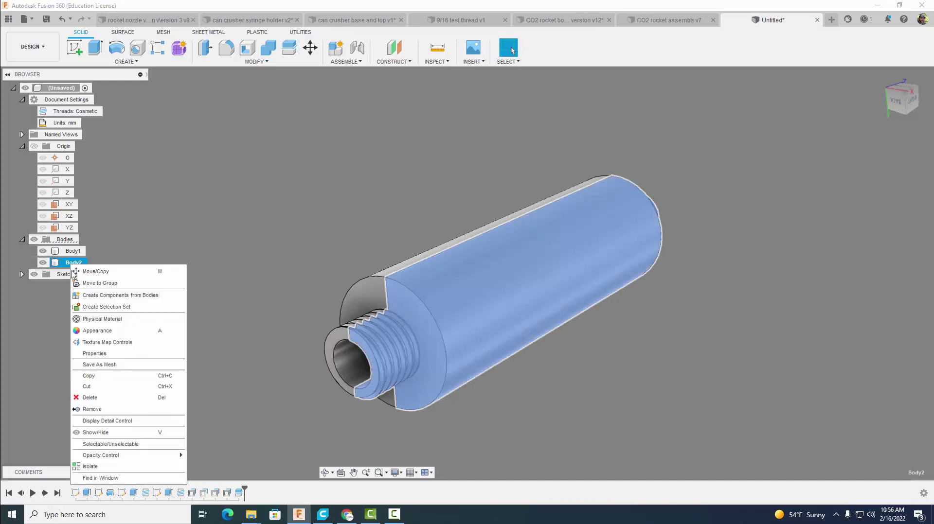
{"action": "left_click", "coordinate": [156, 232]}
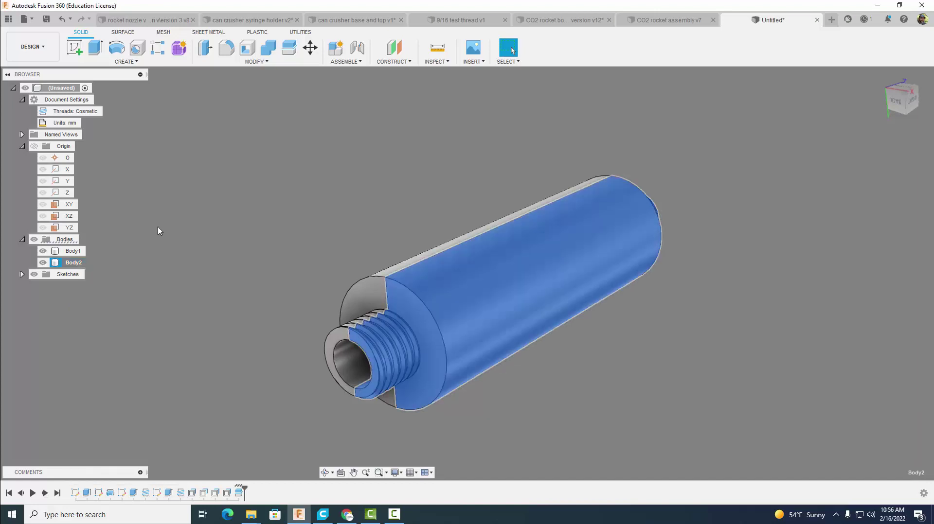
- Save the design as "rocket body video" in the CO2 rocket project's video folder
{"action": "left_click", "coordinate": [46, 20]}
{"action": "type", "text": "rocket body video"}
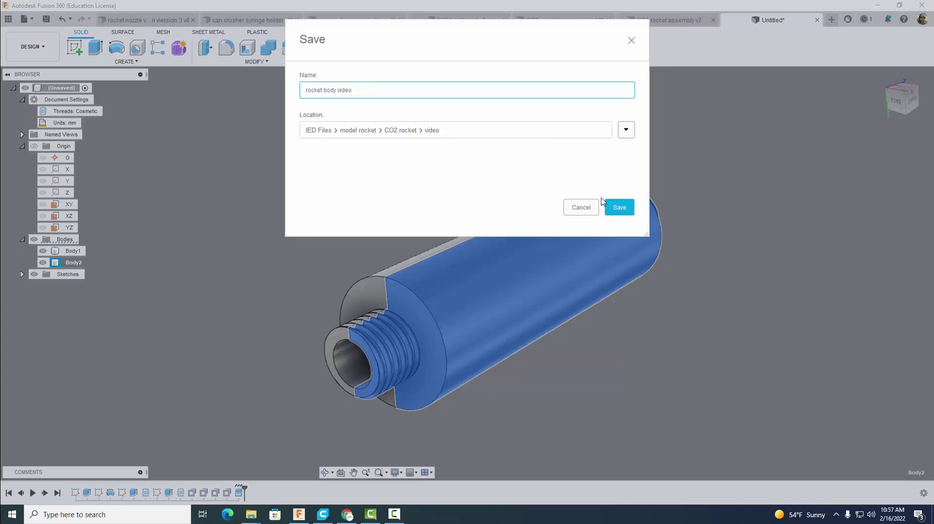
{"action": "left_click", "coordinate": [619, 207]}
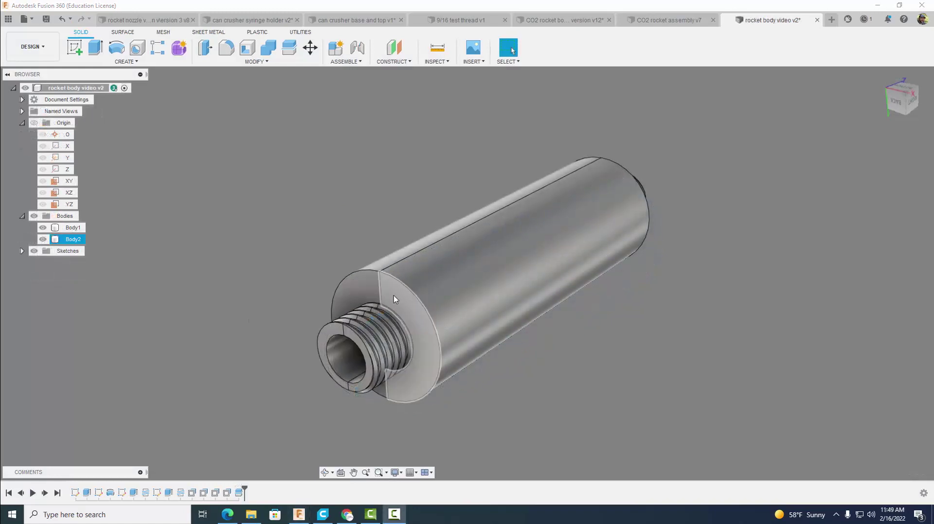
- Assign the ABS Plastic physical material to both halves of the rocket body
{"action": "left_click", "coordinate": [256, 61]}
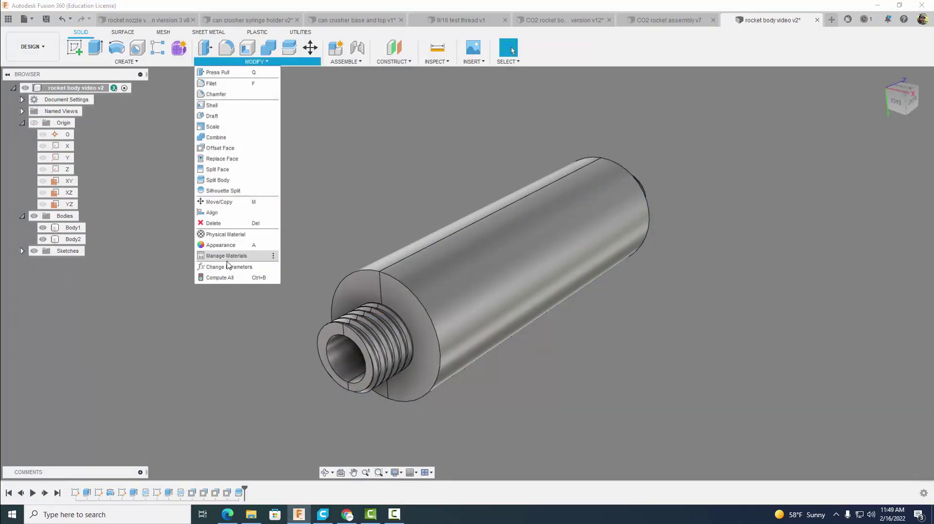
{"action": "left_click", "coordinate": [224, 235]}
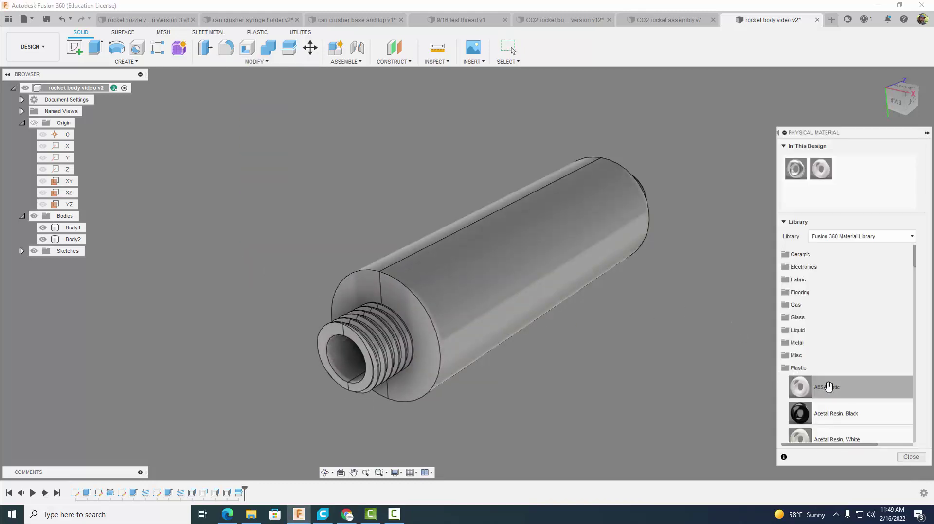
{"action": "left_click_drag", "start_coordinate": [829, 384], "coordinate": [491, 316]}
{"action": "left_click_drag", "start_coordinate": [367, 304], "coordinate": [343, 287]}
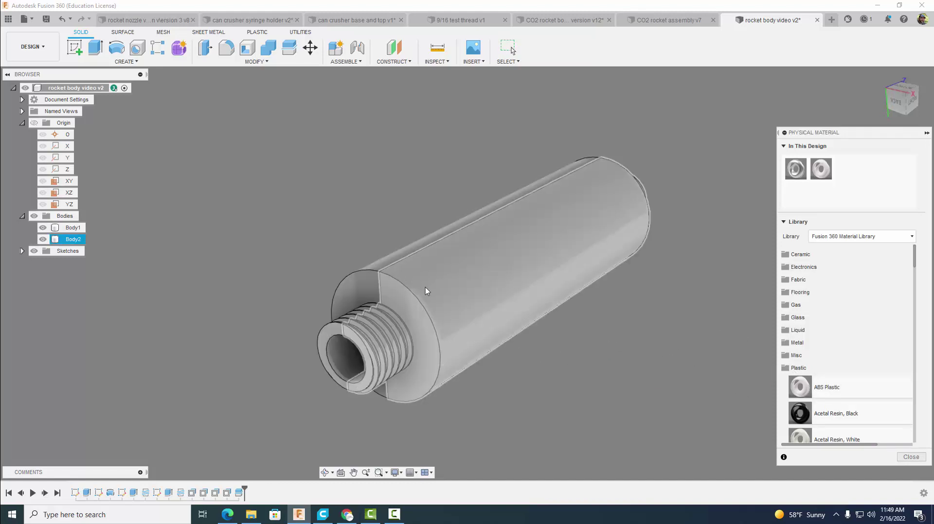
{"action": "left_click", "coordinate": [911, 457]}
- Apply the Paint - Enamel Glossy (Black) appearance to both halves of the rocket body
{"action": "left_click", "coordinate": [256, 61]}
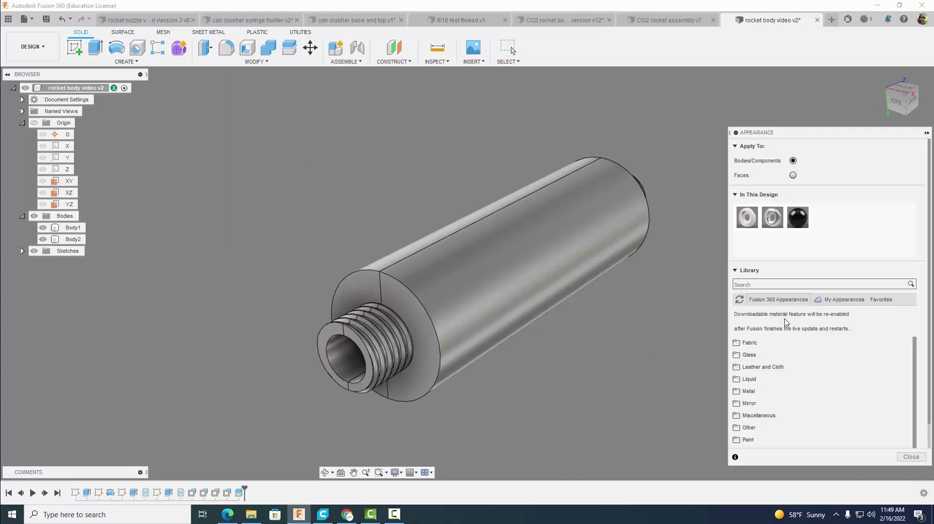
{"action": "left_click", "coordinate": [749, 439]}
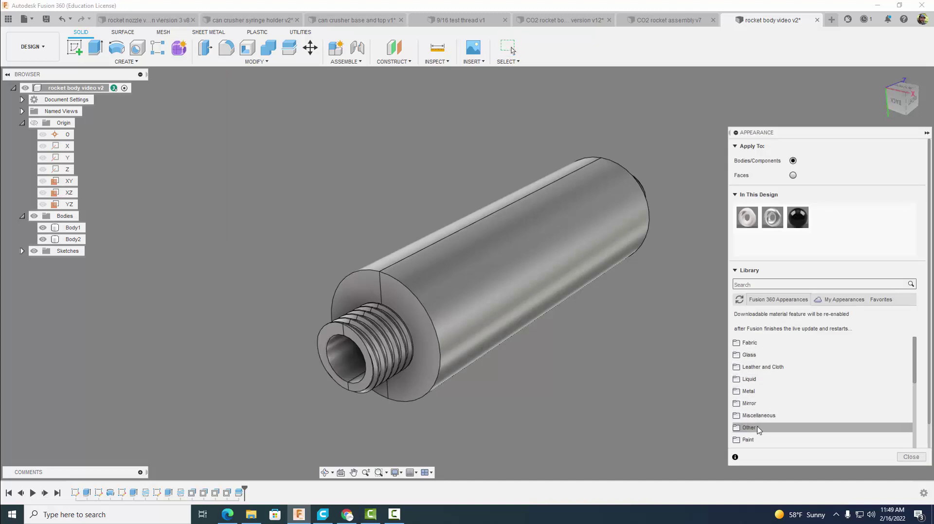
{"action": "scroll", "coordinate": [790, 433], "scroll_direction": "down", "scroll_amount": 1}
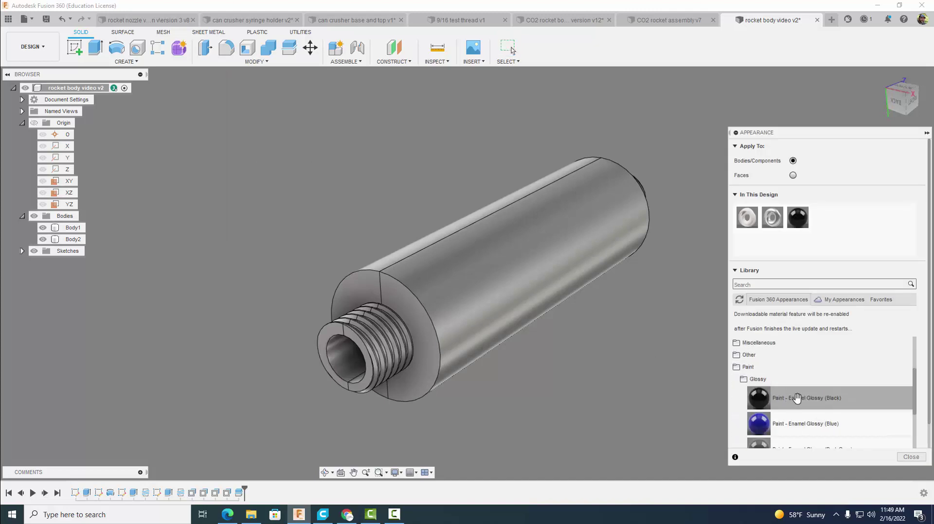
{"action": "left_click_drag", "start_coordinate": [796, 398], "coordinate": [468, 319]}
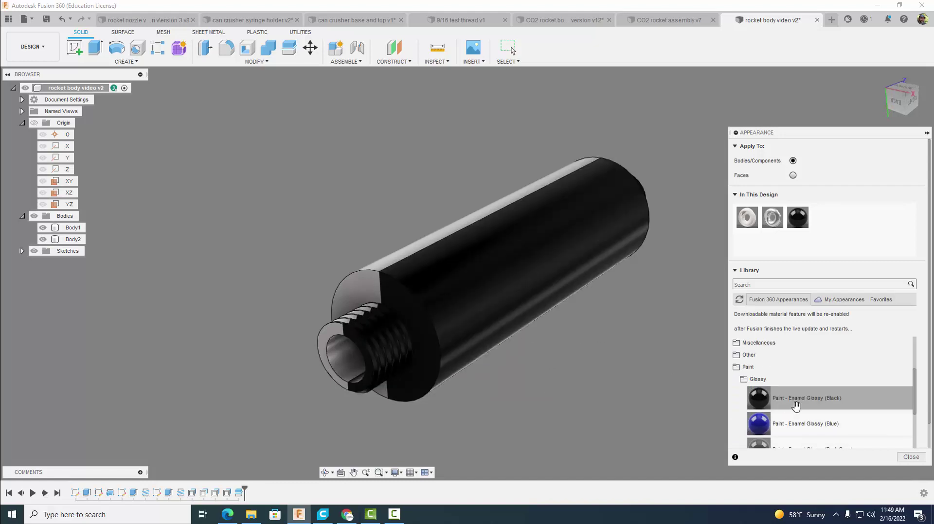
{"action": "left_click_drag", "start_coordinate": [799, 401], "coordinate": [344, 286]}
{"action": "left_click", "coordinate": [911, 457]}
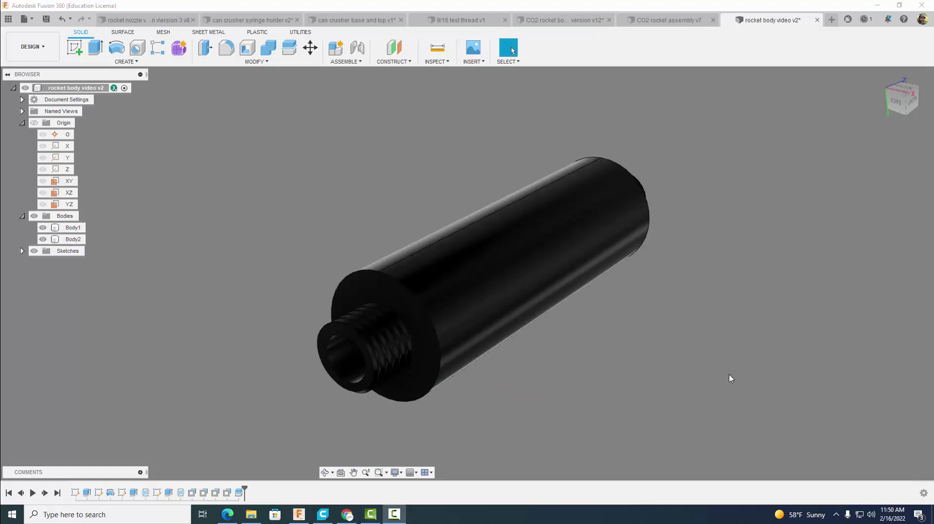
- Move Body1 away from the other half by about -10.3 mm in Y and -7.3 mm in X
{"action": "left_click", "coordinate": [71, 229]}
{"action": "right_click", "coordinate": [70, 233]}
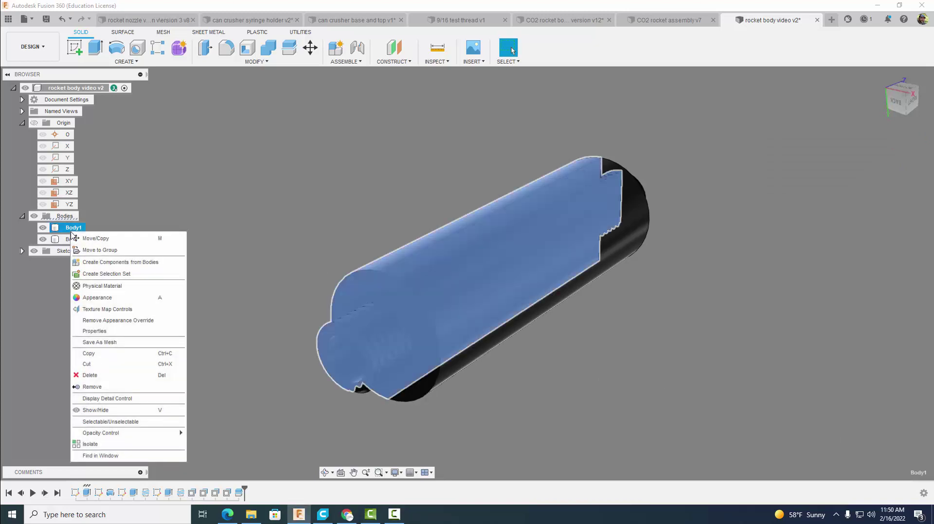
{"action": "left_click", "coordinate": [94, 238]}
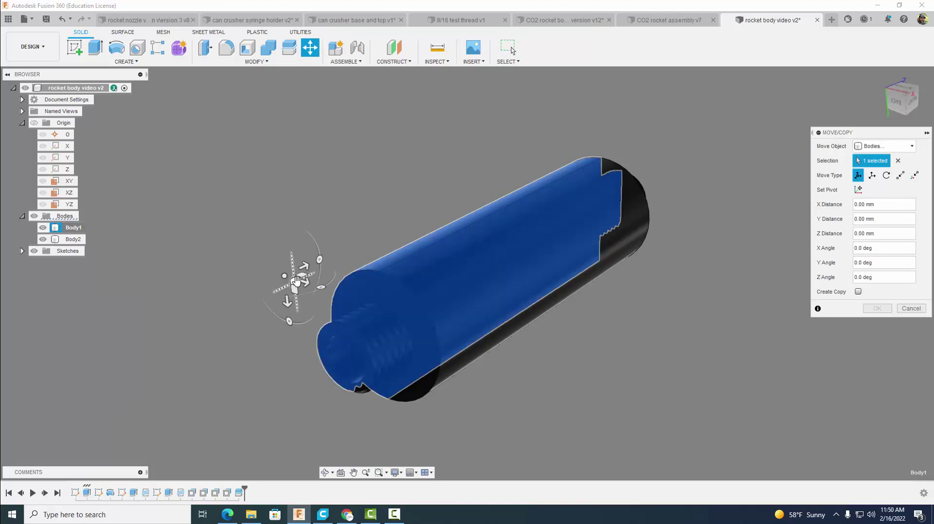
{"action": "left_click_drag", "start_coordinate": [304, 281], "coordinate": [238, 239]}
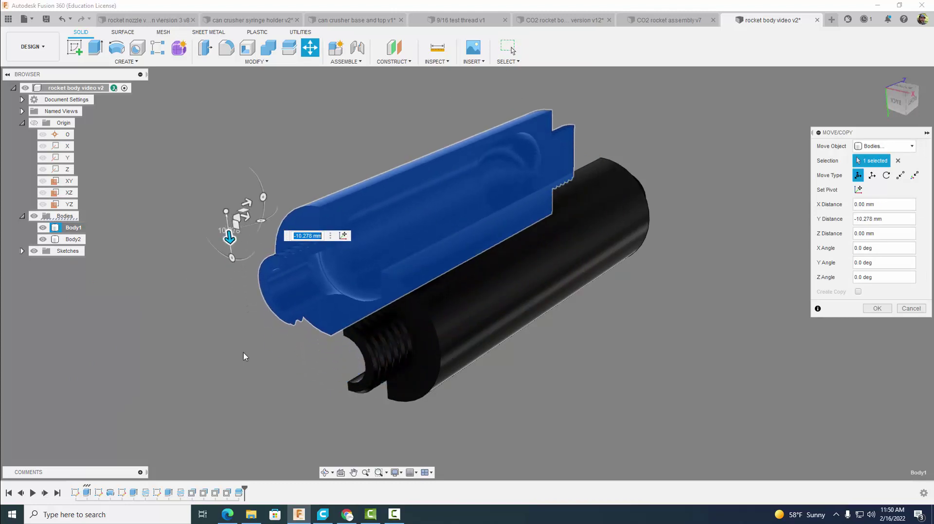
{"action": "middle_click_drag", "start_coordinate": [289, 361], "coordinate": [291, 348], "text": "shift"}
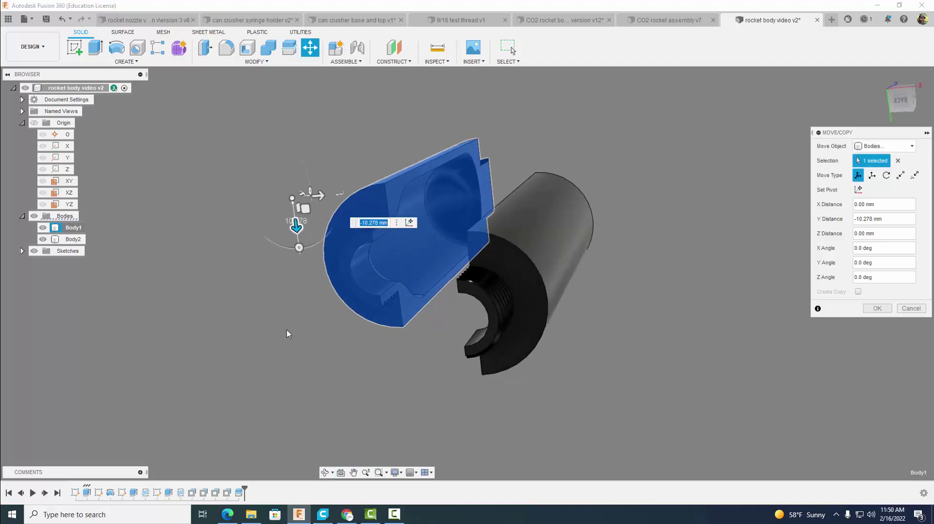
{"action": "left_click_drag", "start_coordinate": [316, 196], "coordinate": [277, 196]}
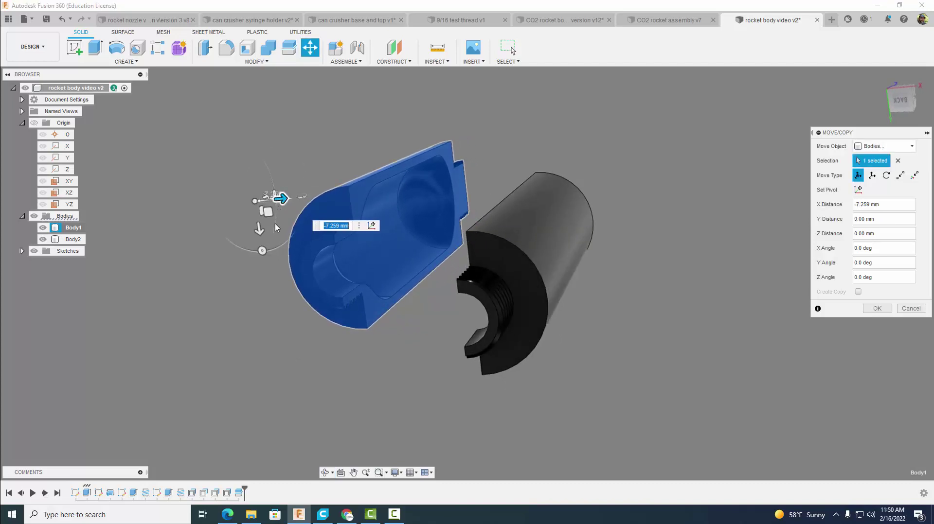
{"action": "mouse_move", "coordinate": [260, 249]}
{"action": "left_mouse_down"}
{"action": "mouse_move", "coordinate": [288, 235]}
{"action": "mouse_move", "coordinate": [296, 211]}
{"action": "mouse_move", "coordinate": [298, 225]}
{"action": "mouse_move", "coordinate": [262, 250]}
{"action": "left_mouse_up"}
{"action": "left_click", "coordinate": [869, 310]}
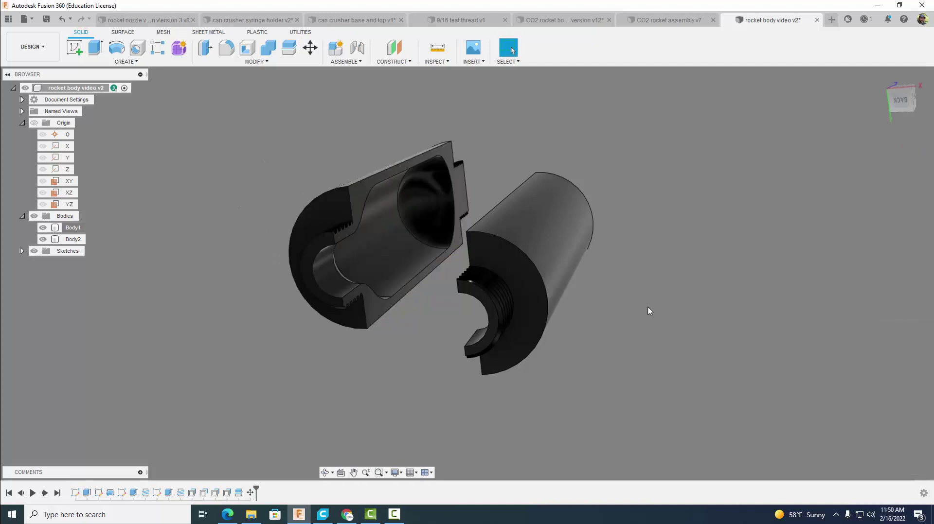
- Sketch a rectangle enclosing the whole moved half on the flat end face of its solid threaded stub
{"action": "middle_click_drag", "start_coordinate": [654, 228], "coordinate": [653, 272], "text": "shift"}
{"action": "left_click", "coordinate": [678, 303]}
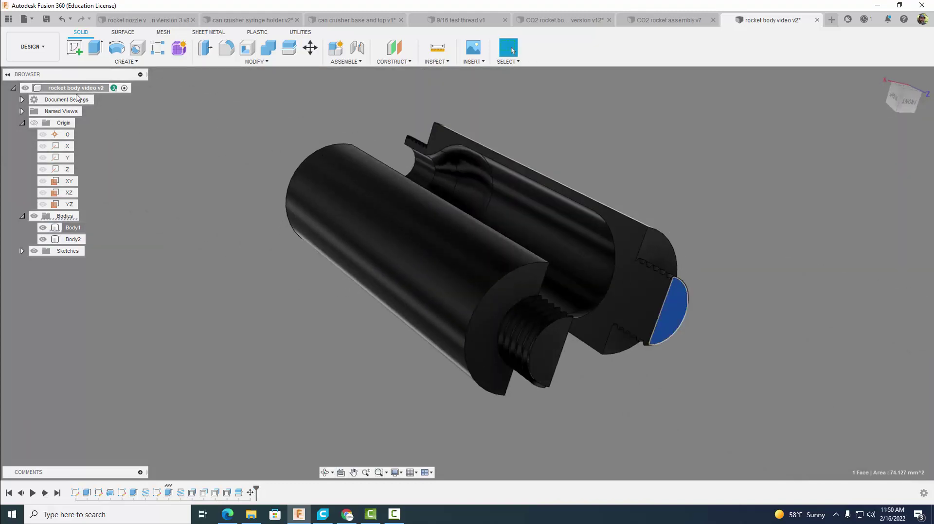
{"action": "left_click", "coordinate": [77, 49]}
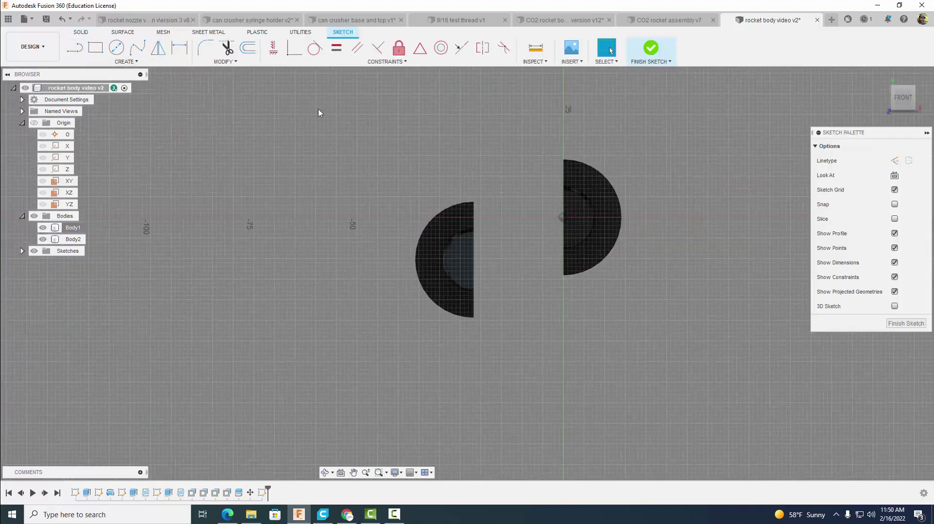
{"action": "left_click", "coordinate": [96, 47]}
{"action": "left_click", "coordinate": [389, 173]}
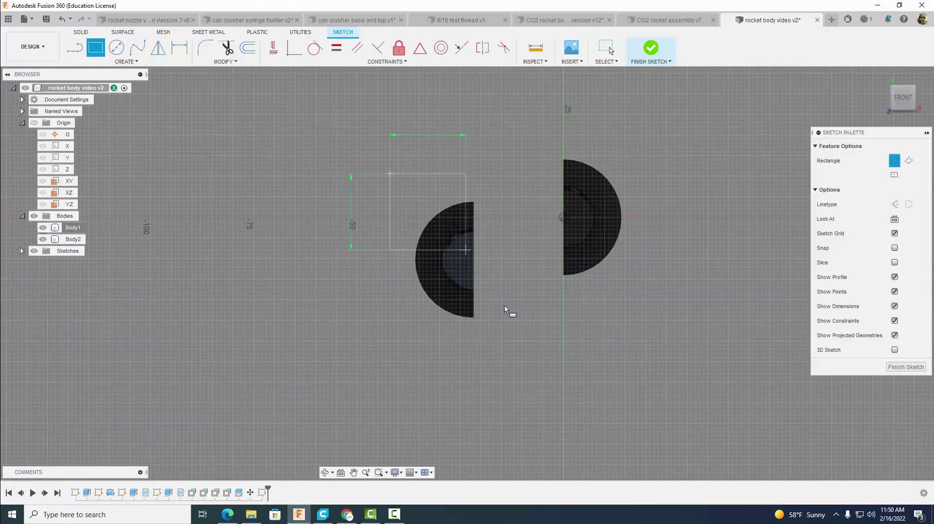
{"action": "left_click", "coordinate": [519, 335]}
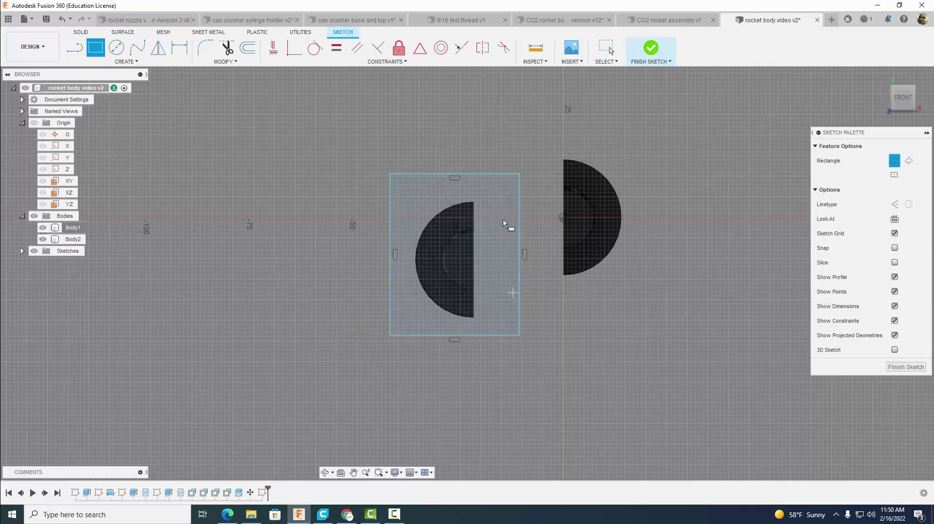
{"action": "left_click", "coordinate": [651, 48]}
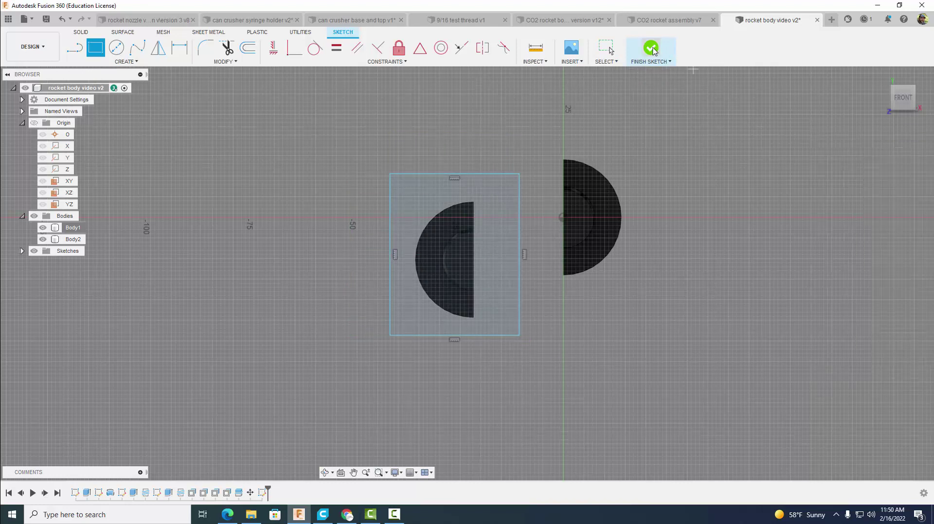
- Extrude both rectangle profiles as a cut about -111.6 mm through the moved half to remove it
{"action": "left_click", "coordinate": [95, 48]}
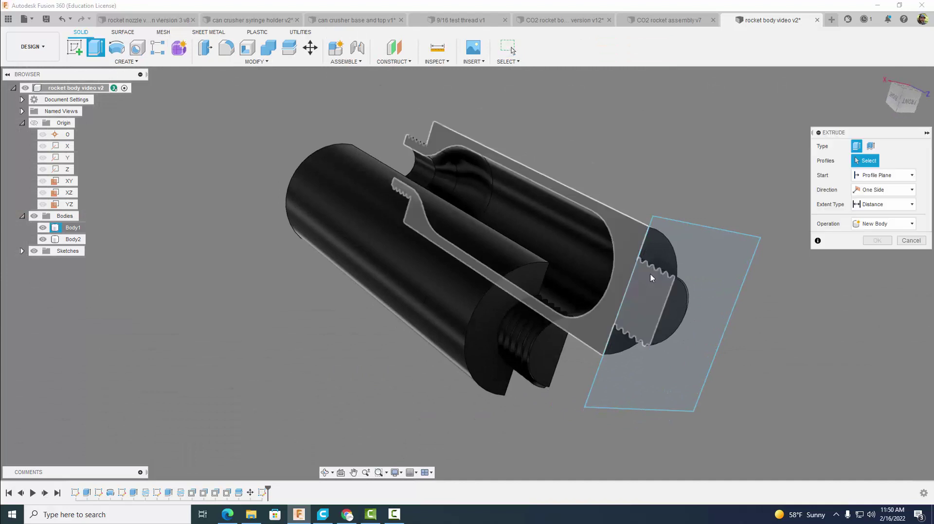
{"action": "left_click", "coordinate": [668, 311]}
{"action": "left_click", "coordinate": [689, 325]}
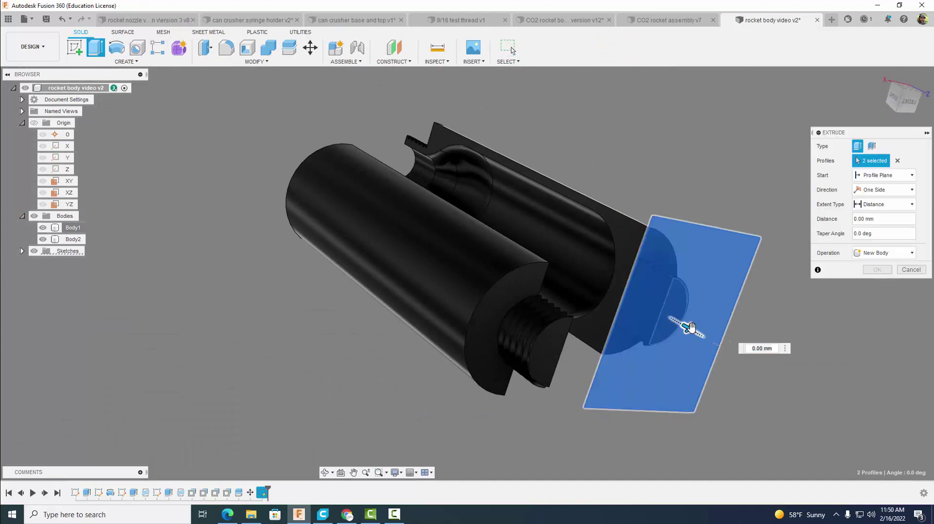
{"action": "left_click_drag", "start_coordinate": [427, 160], "coordinate": [406, 165]}
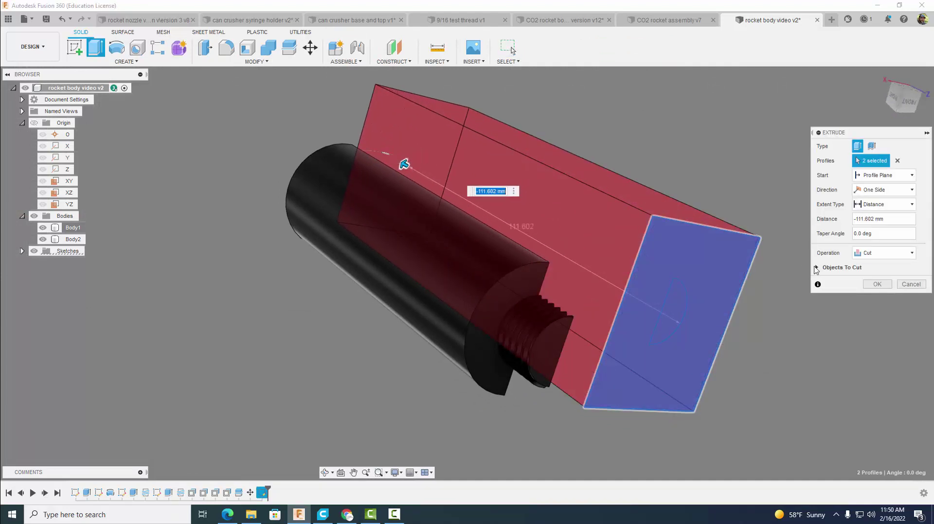
{"action": "left_click", "coordinate": [874, 284]}
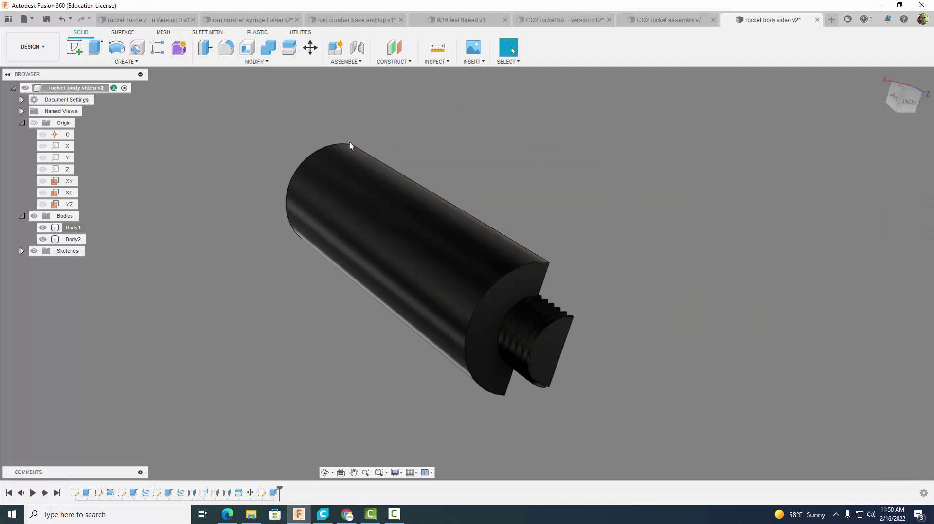
- Save a copy of the design as "rocket body left video" in the CO2 rocket video folder
{"action": "left_click", "coordinate": [23, 20]}
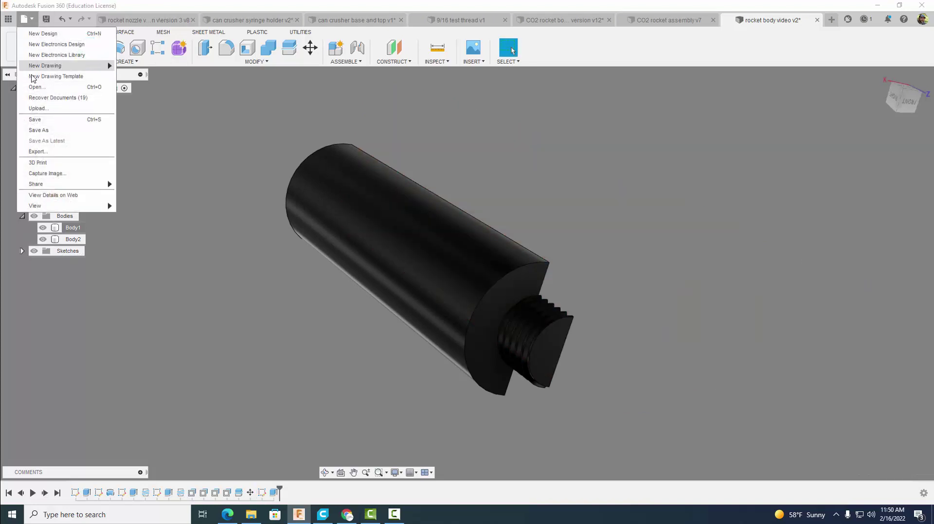
{"action": "left_click", "coordinate": [38, 130]}
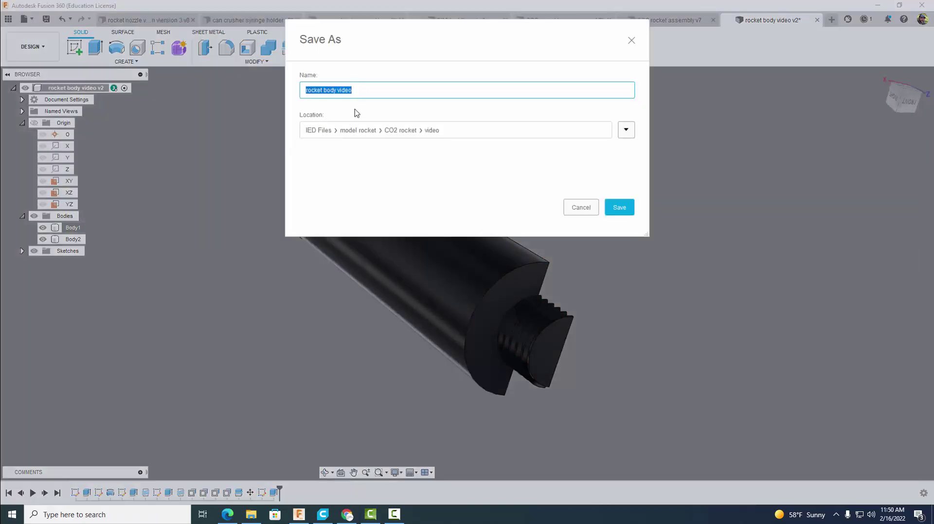
{"action": "left_click", "coordinate": [338, 91]}
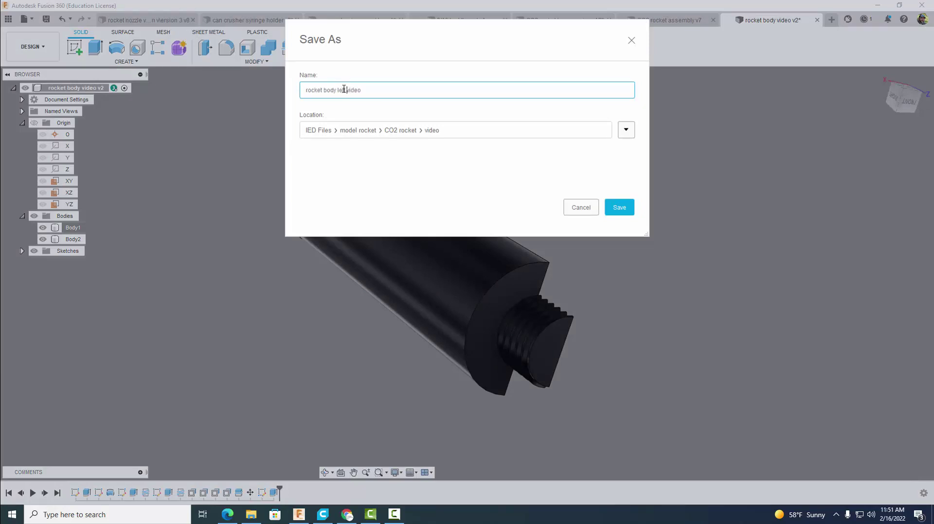
{"action": "left_click", "coordinate": [619, 207]}
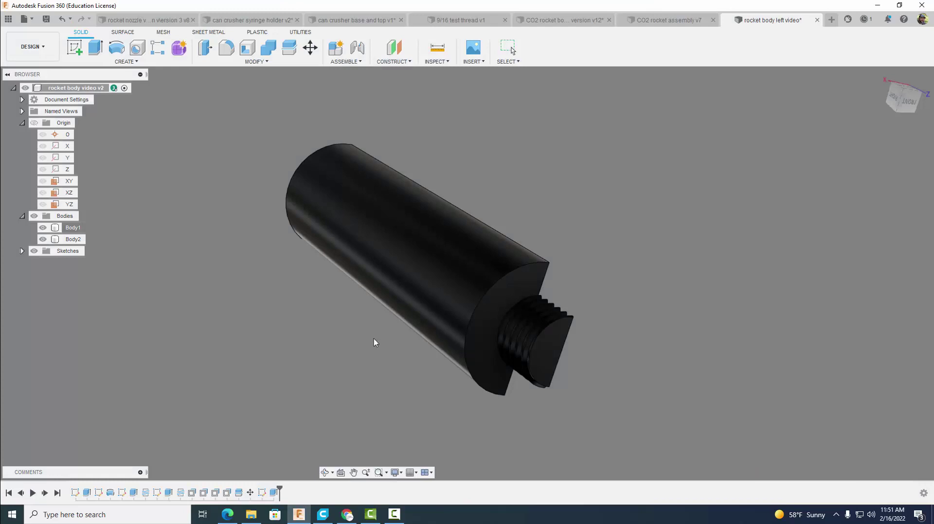
- Delete the rectangle sketch and its extruded cut from the design history to restore the moved half
{"action": "left_click_drag", "start_coordinate": [271, 496], "coordinate": [265, 496]}
{"action": "right_click", "coordinate": [265, 496]}
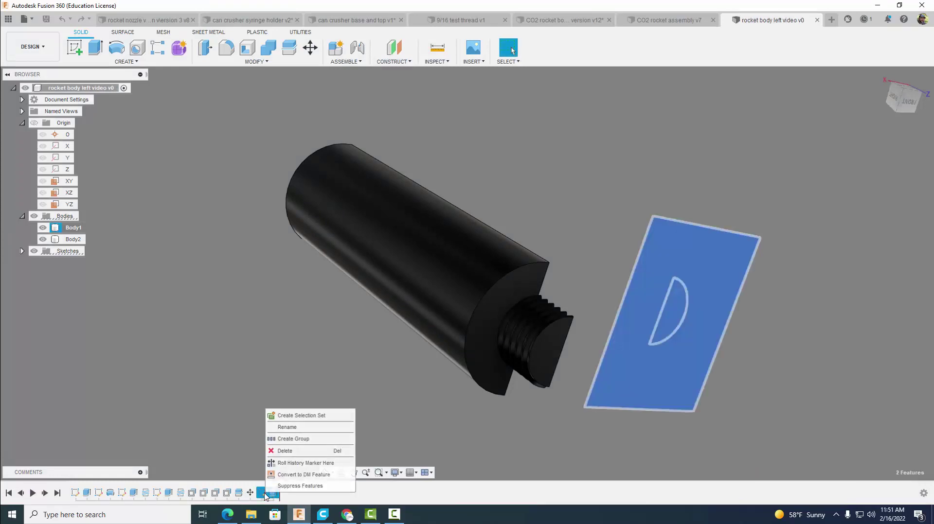
{"action": "left_click", "coordinate": [280, 451]}
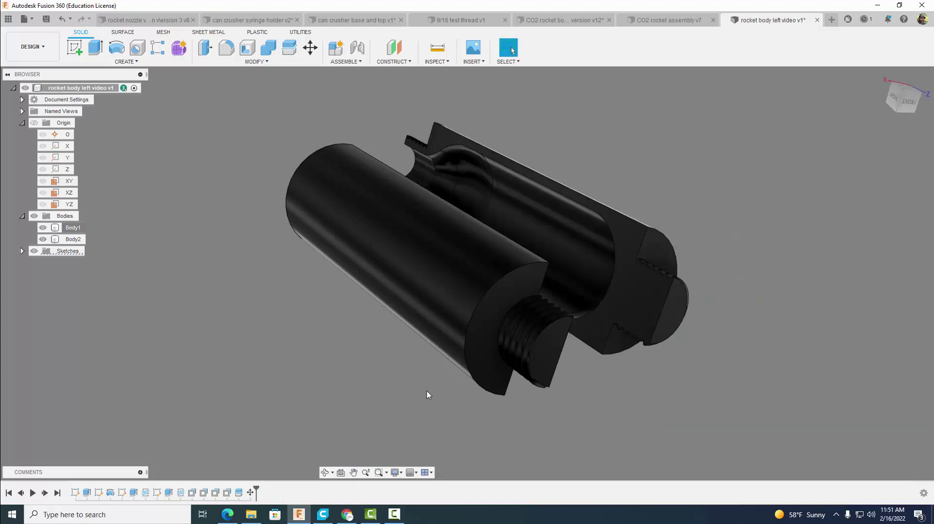
- Sketch a rectangle enclosing the unmoved half, Body2, on the flat end face of its solid threaded stub
{"action": "left_click", "coordinate": [548, 343]}
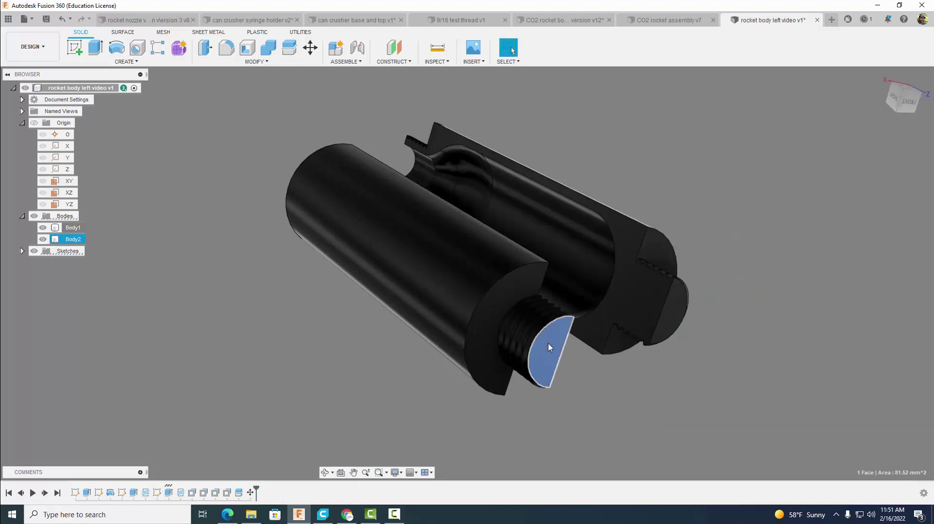
{"action": "left_click", "coordinate": [75, 48]}
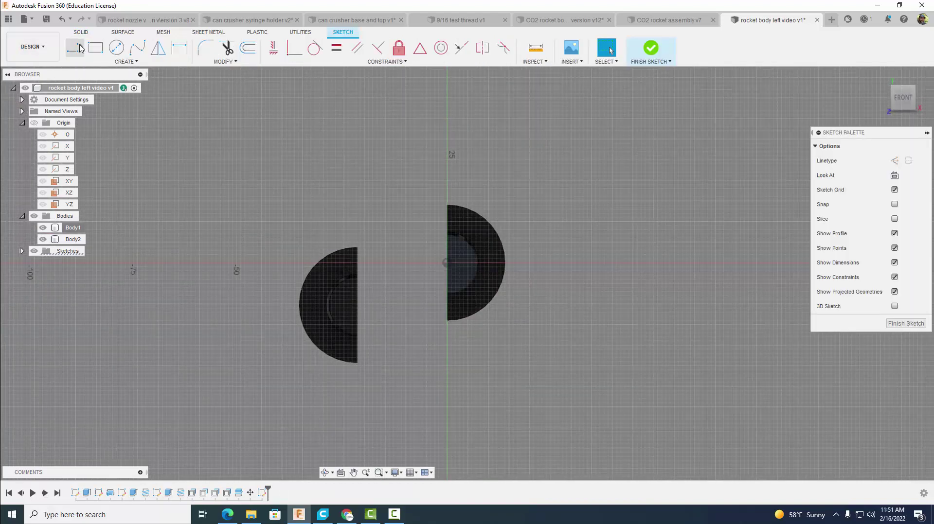
{"action": "left_click", "coordinate": [95, 47]}
{"action": "left_click", "coordinate": [437, 178]}
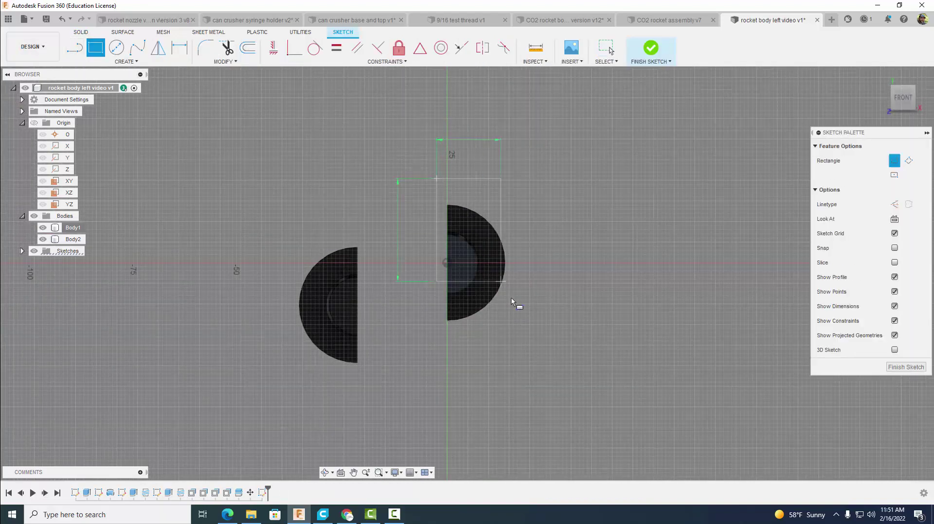
{"action": "left_click", "coordinate": [534, 335]}
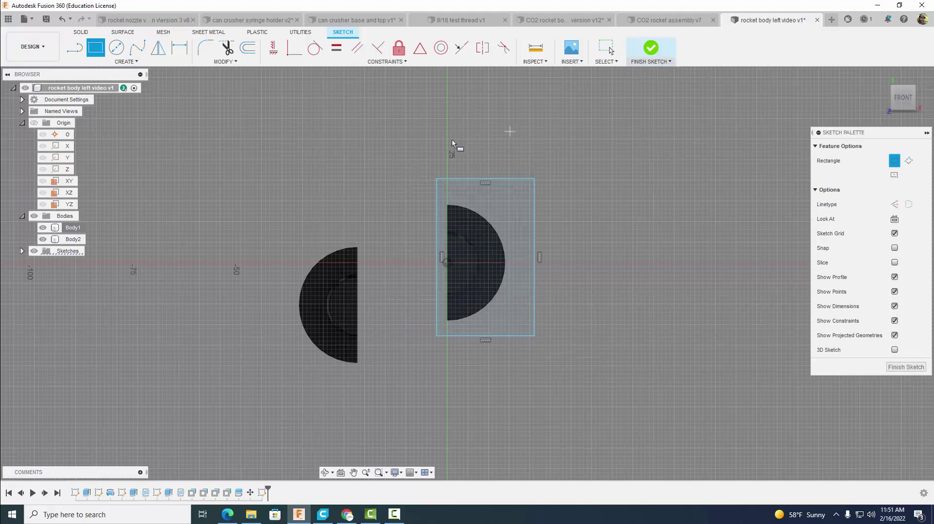
{"action": "left_click", "coordinate": [650, 48]}
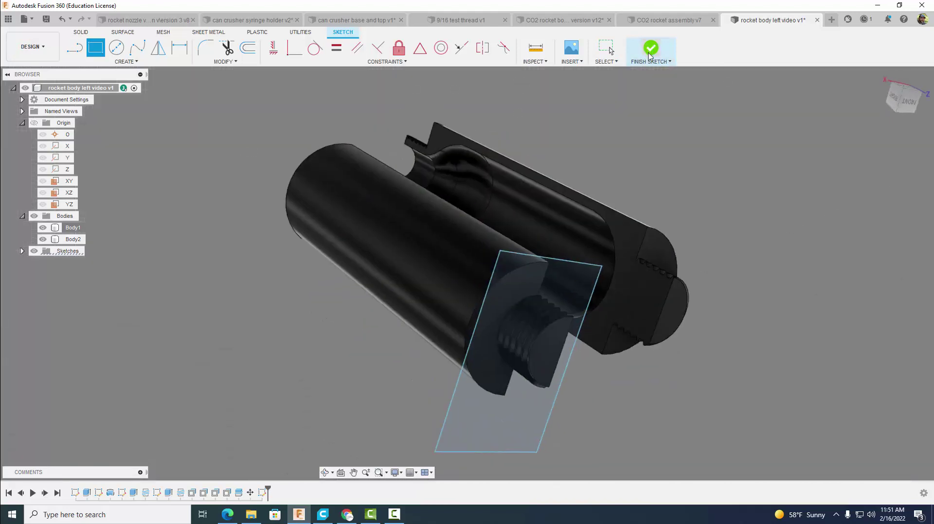
- Extrude both rectangle profiles as a cut through the full length of the unmoved half to remove it
{"action": "left_click", "coordinate": [95, 47]}
{"action": "left_click", "coordinate": [515, 326]}
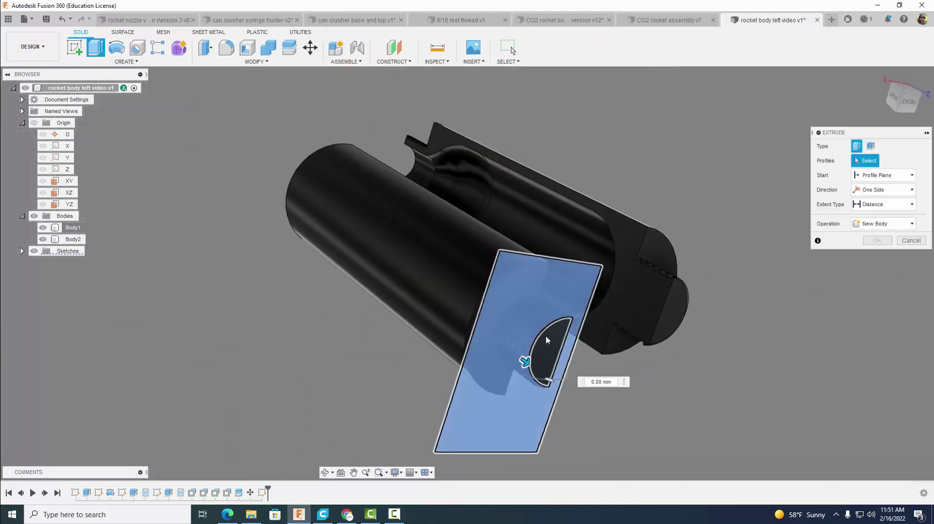
{"action": "left_click", "coordinate": [543, 351]}
{"action": "left_click_drag", "start_coordinate": [552, 356], "coordinate": [295, 173]}
{"action": "left_click", "coordinate": [875, 284]}
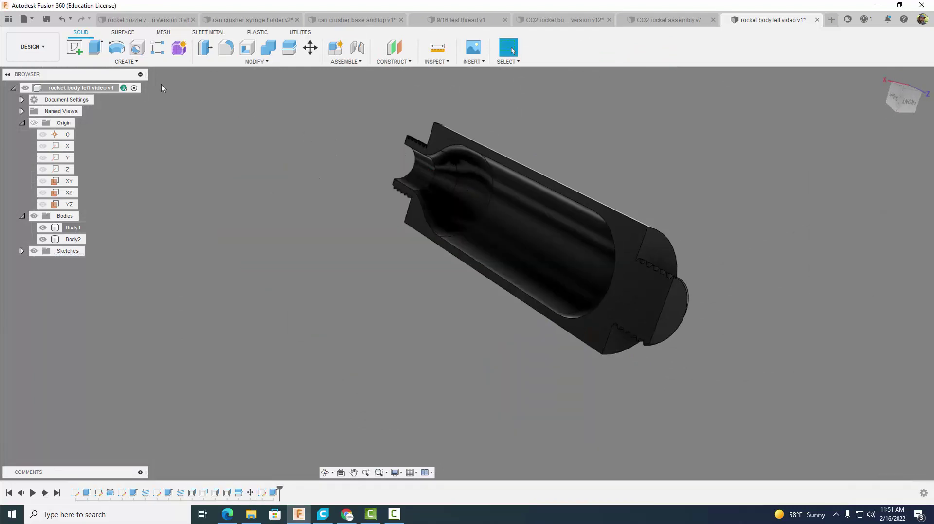
- Save a copy as "rocket body right video" in the same folder and show the project's file list
{"action": "left_click", "coordinate": [27, 23]}
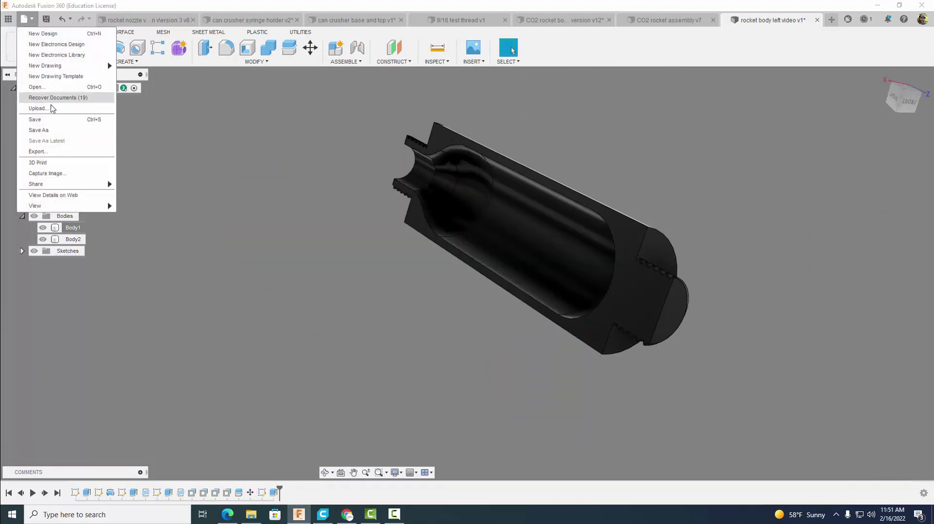
{"action": "left_click", "coordinate": [56, 133]}
{"action": "left_click", "coordinate": [338, 92]}
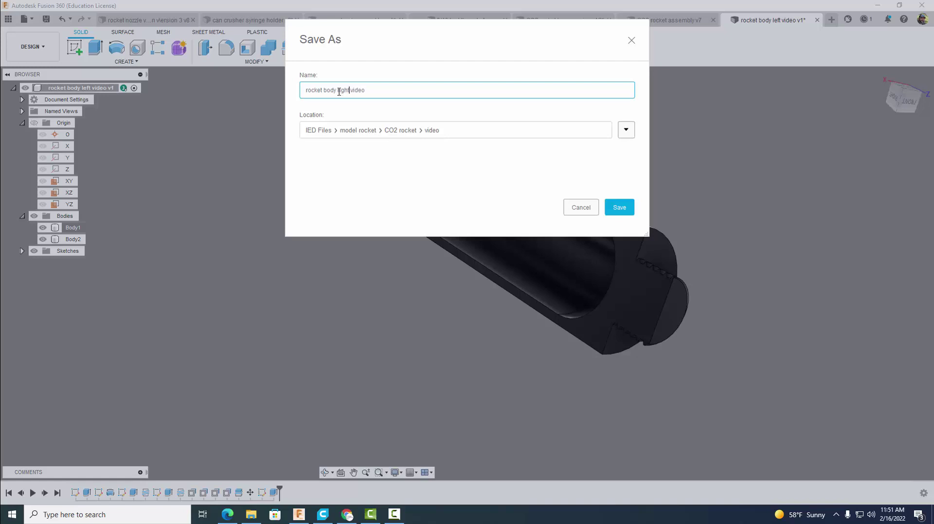
{"action": "left_click", "coordinate": [617, 208]}
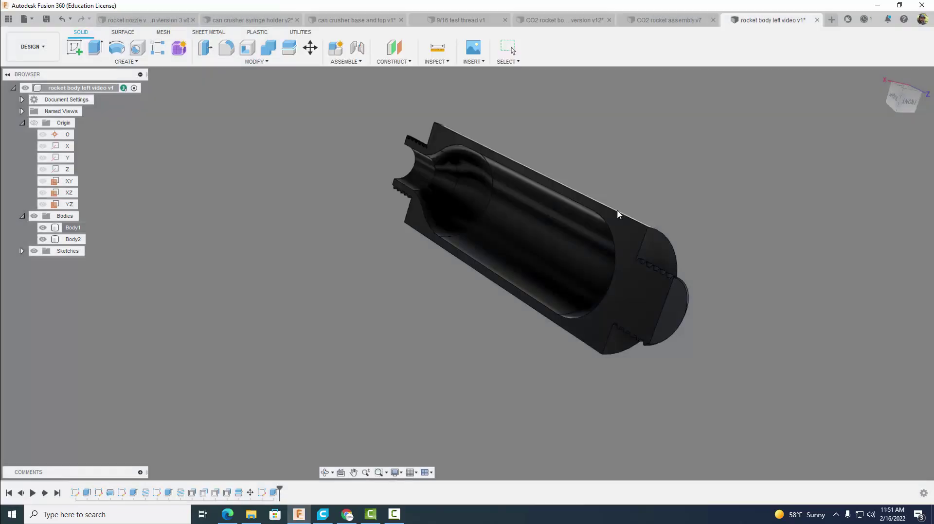
{"action": "left_click", "coordinate": [8, 19]}
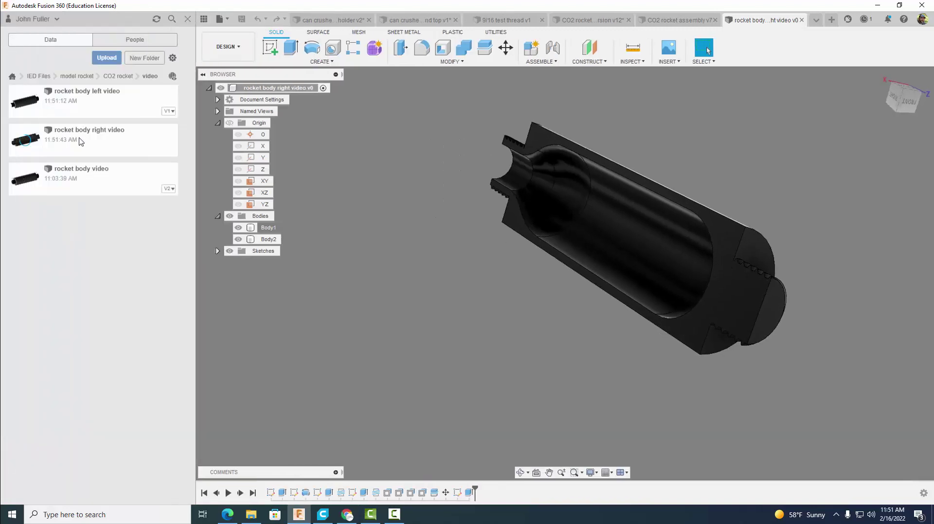